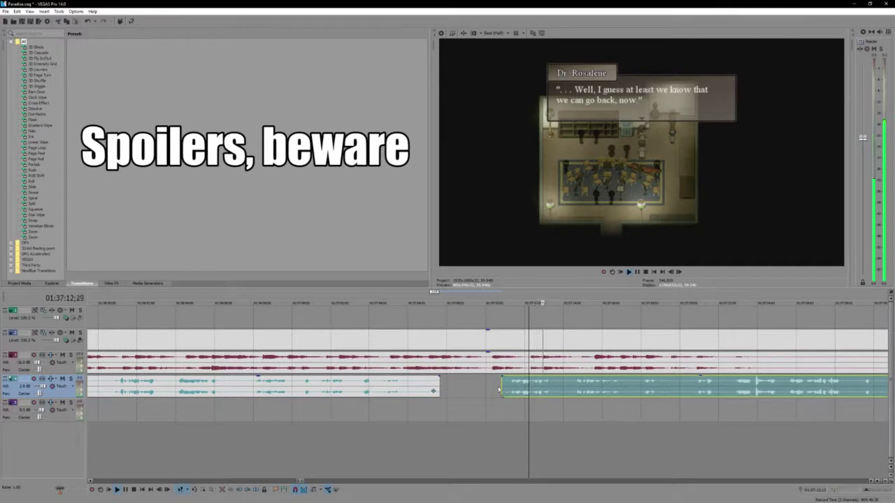
Extend the voice clip's start back to the preceding clip, and split it at 01:37:08;26, trimming the later part to the next speech burst.
mouse_move(505, 392)
mouse_down()
mouse_move(455, 388)
mouse_move(488, 387)
mouse_up()
click(492, 388)
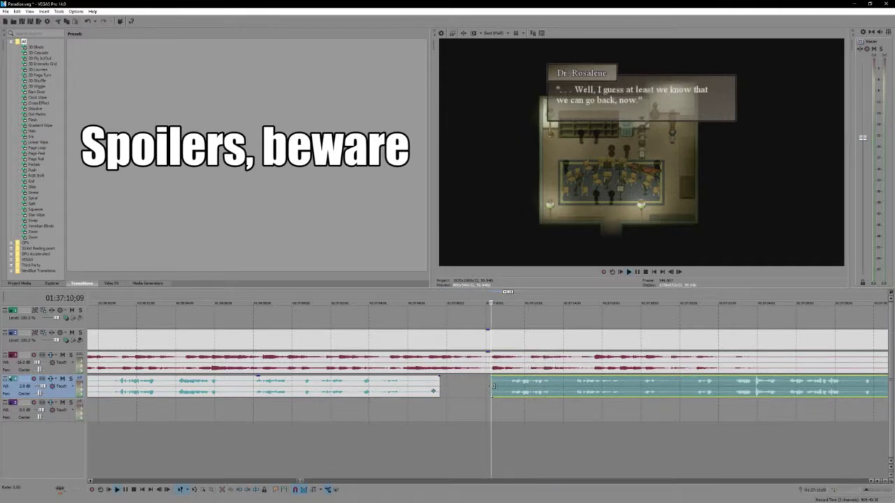
drag(490, 387, 441, 386)
click(438, 387)
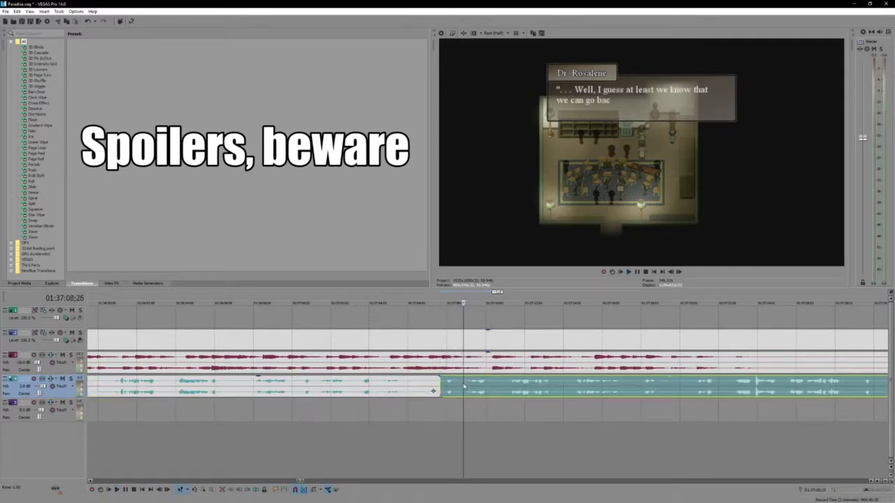
drag(438, 390, 498, 386)
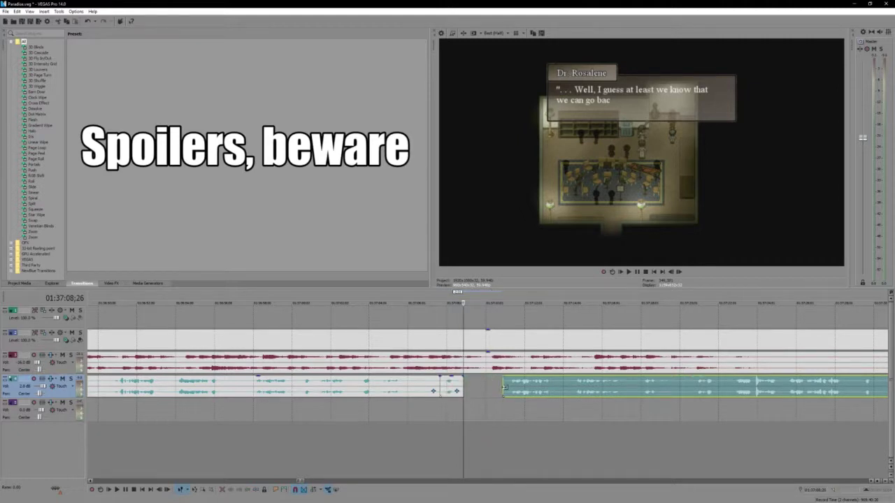
click(502, 387)
Play on to the end of the spoken line, split the voice clip at 01:37:13;08 and move the spoken piece against the preceding voice clip.
key(space)
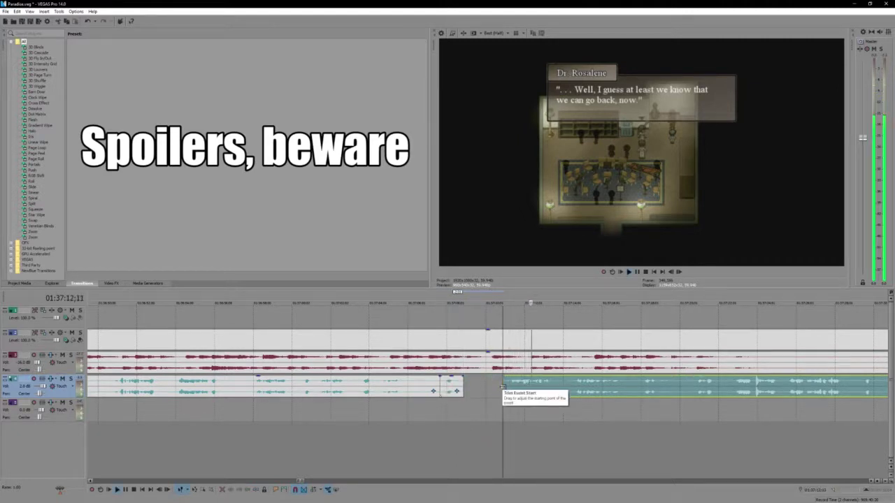
key(Return)
scroll(502, 387, down, 1)
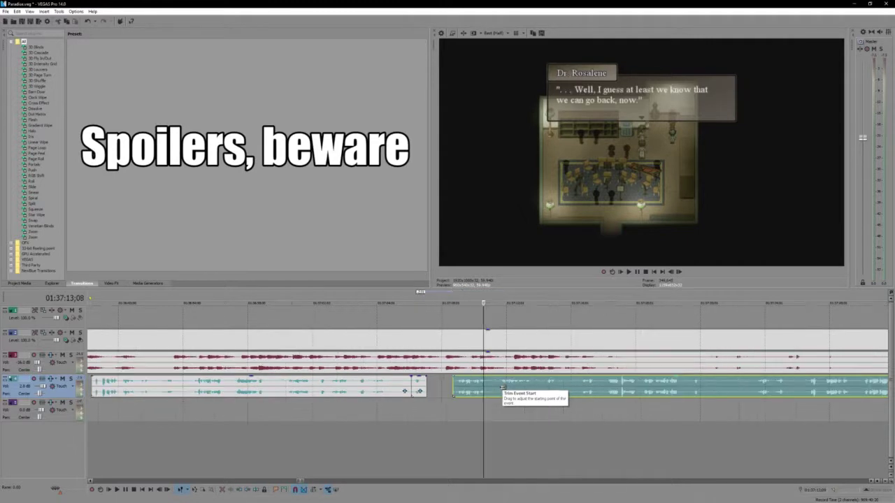
scroll(502, 388, down, 2)
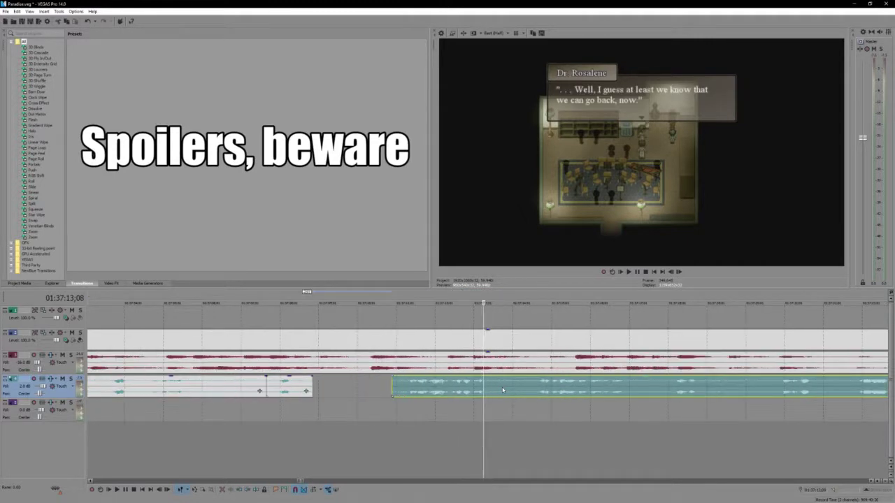
key(s)
drag(452, 381, 498, 347)
Split the game video and its audio above the moved voice piece and trim the later section's start to cut out the pause.
click(369, 343)
key(s)
click(498, 348)
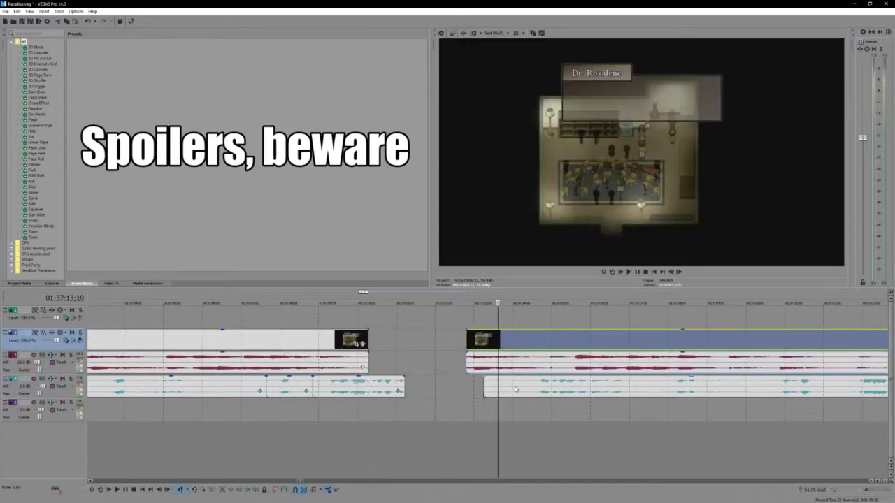
Move the later video, game audio and voice clips earlier together to close the voice gap, and crossfade the game clips across the cut.
shift+click(492, 385)
drag(492, 385, 412, 386)
click(395, 345)
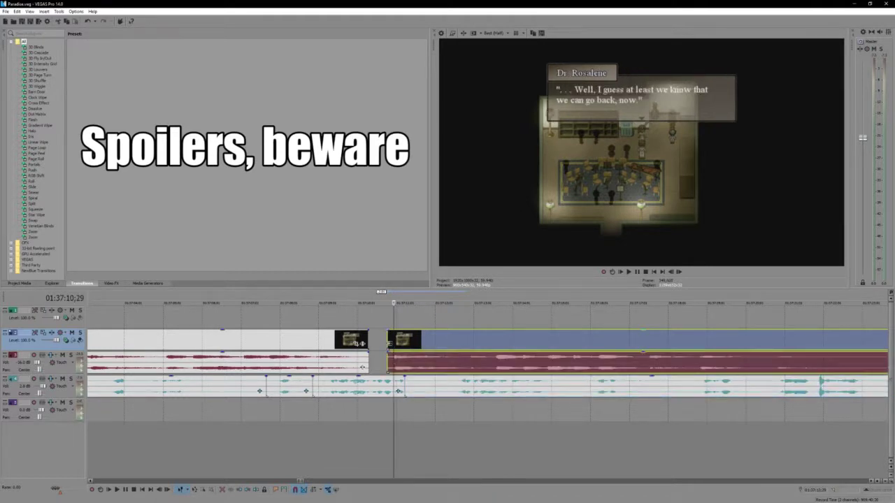
mouse_move(395, 343)
mouse_down()
mouse_move(366, 342)
mouse_move(400, 341)
mouse_up()
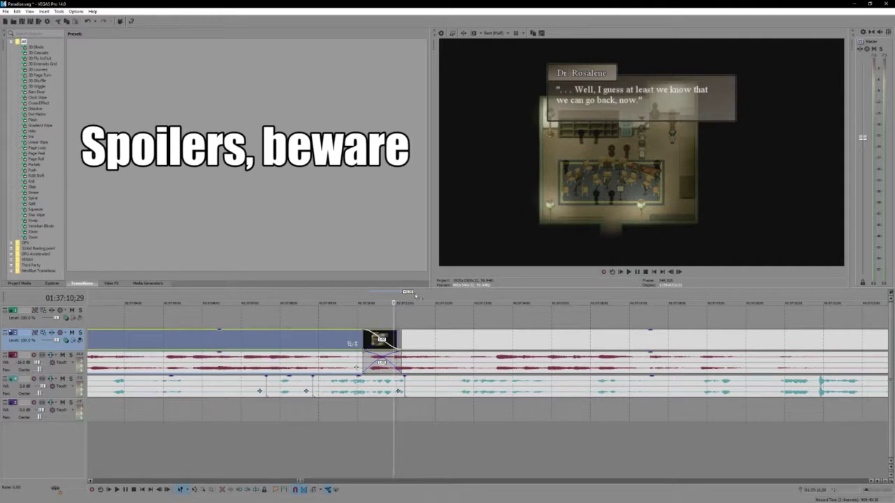
Mark the range around the new crossfade from 01:37:08;01 and play it back to check the cut.
drag(415, 299, 280, 298)
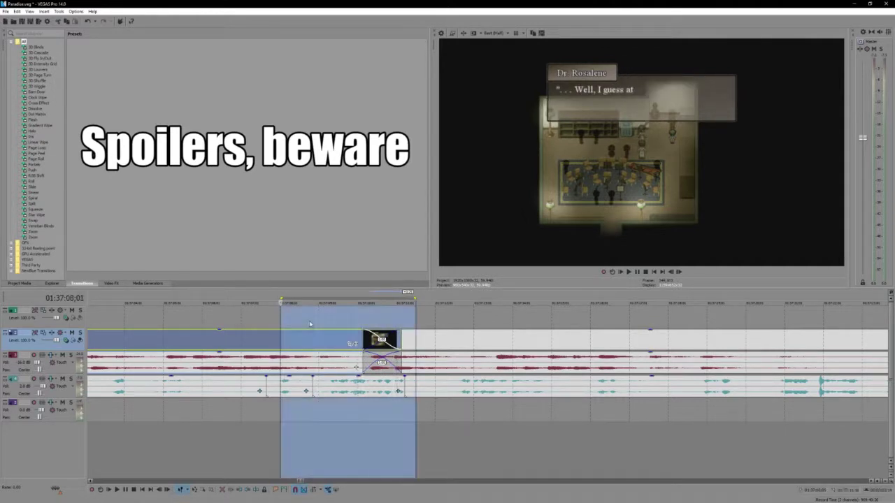
click(266, 318)
key(space)
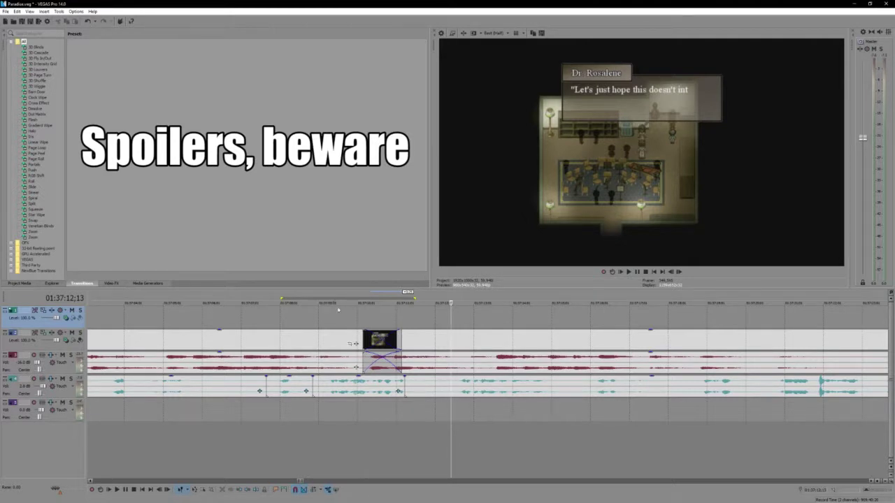
View the whole project timeline and examine several frames near the end of the last long clip.
scroll(338, 309, down, 6)
click(839, 327)
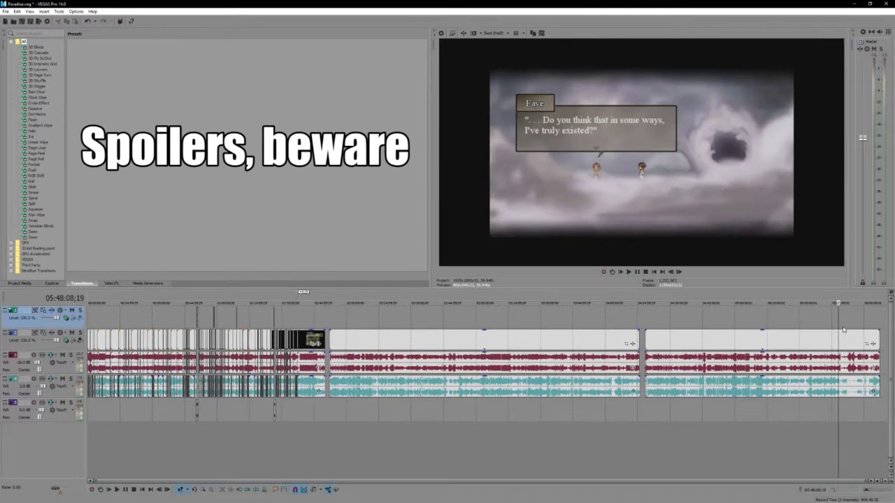
click(824, 327)
click(830, 327)
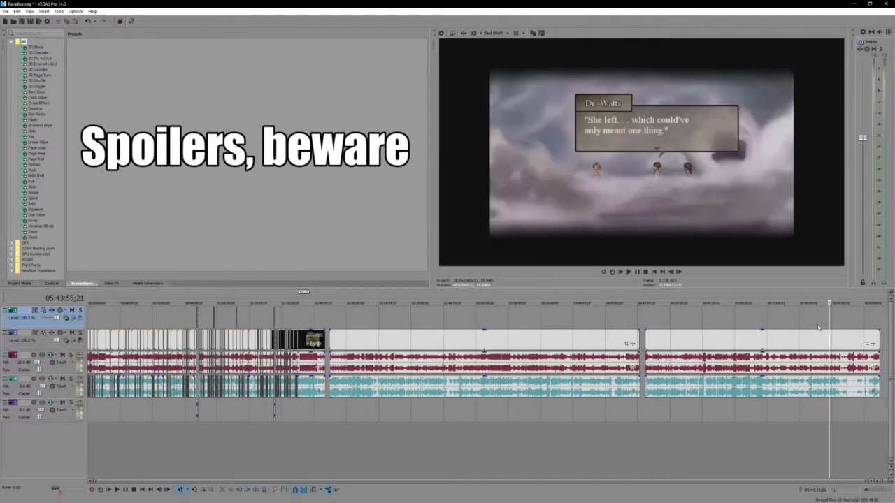
click(839, 329)
click(843, 328)
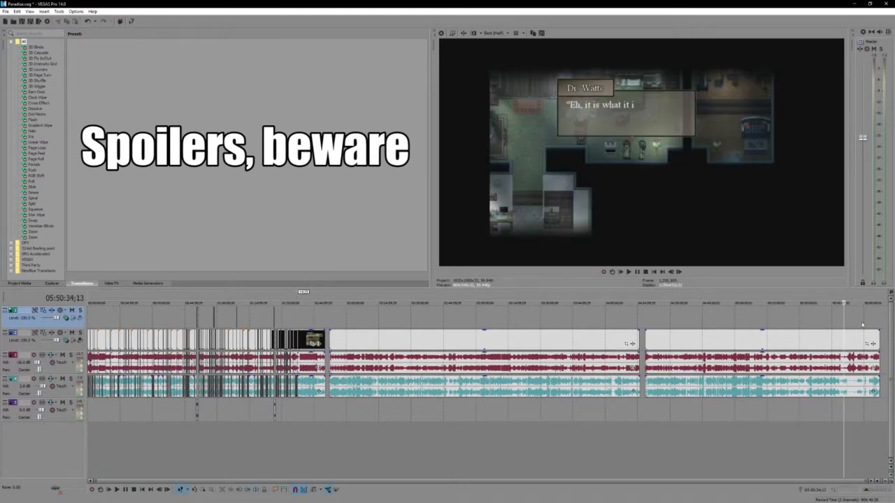
click(859, 326)
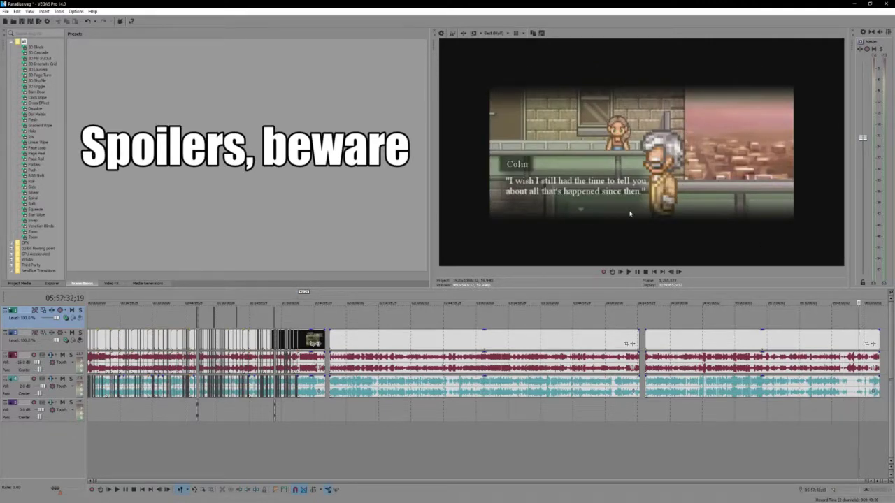
Return to the edited section near 01:37:11;05 and play the following dialogue to look for the next cut.
click(301, 318)
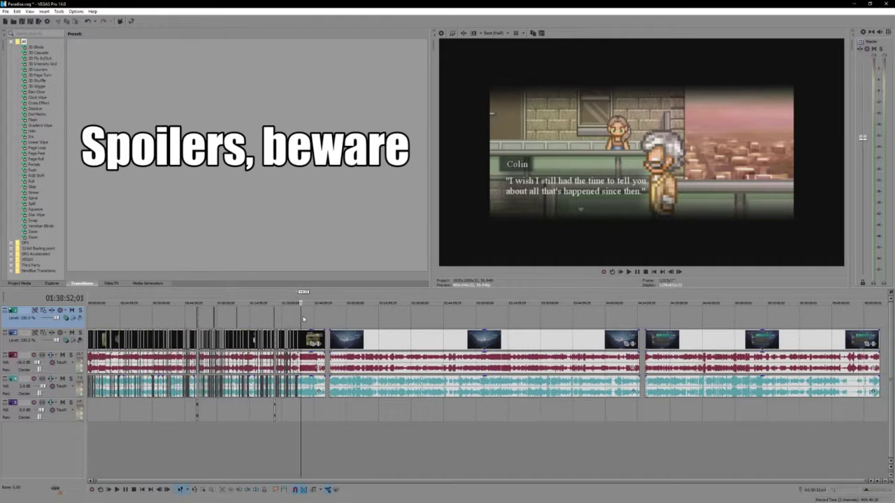
scroll(422, 402, up, 4)
scroll(421, 401, up, 4)
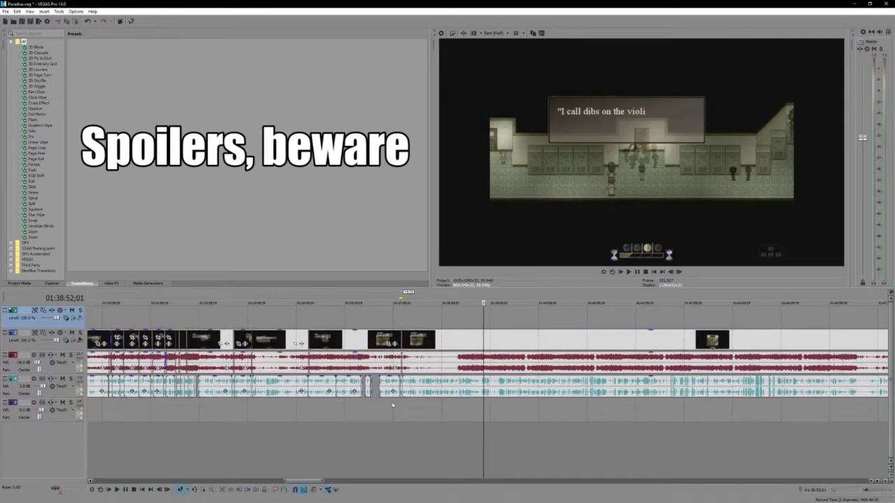
key(Page_Up)
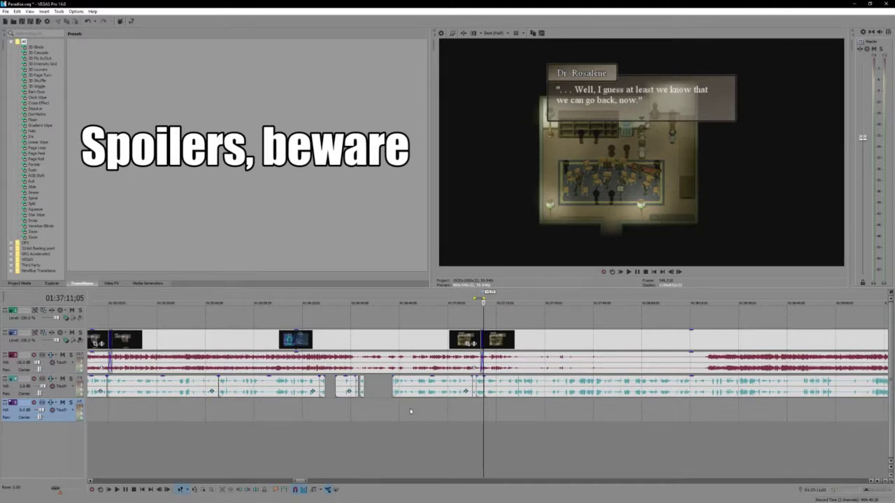
key(space)
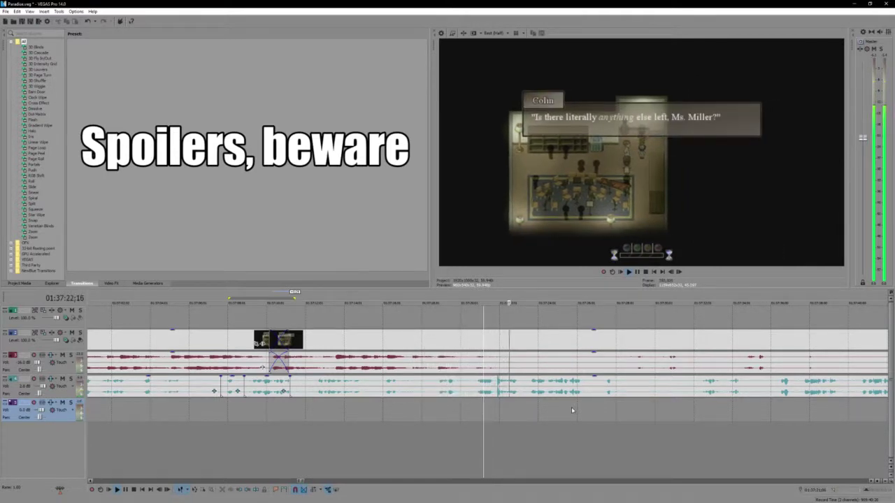
key(Return)
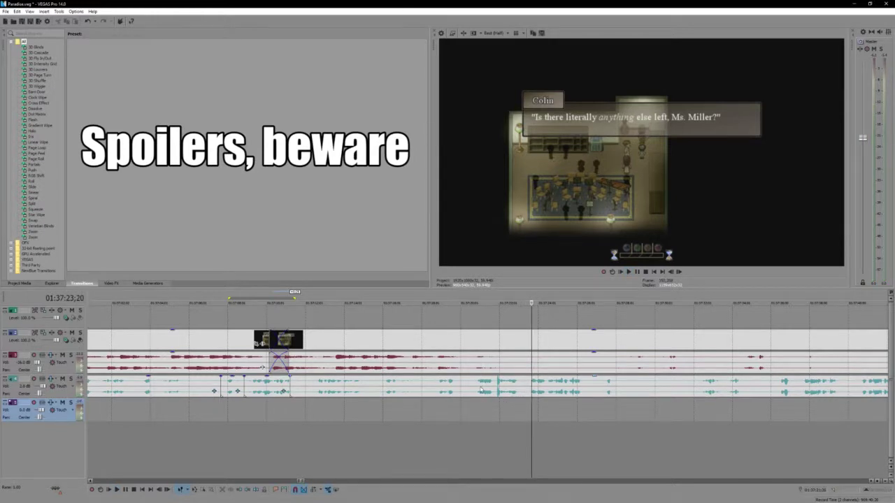
Split the voice clip at 01:37:20;21 and trim the later part's start to the next speech burst.
click(474, 388)
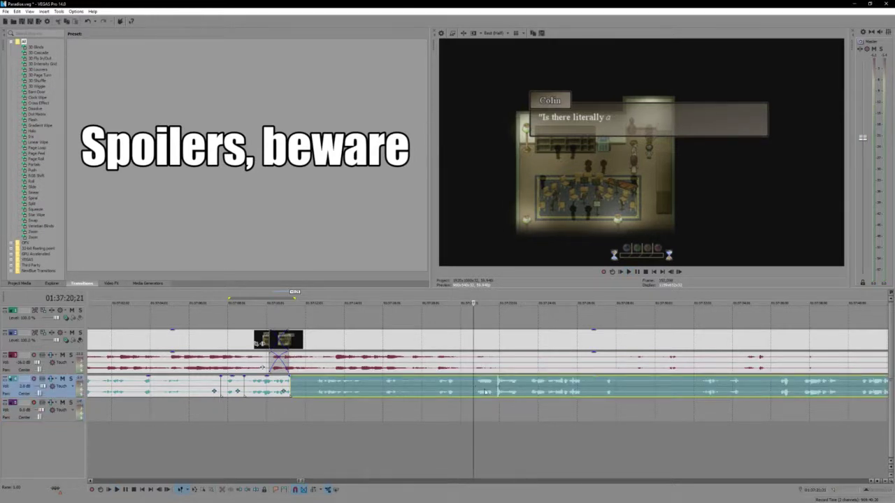
key(s)
drag(501, 391, 528, 392)
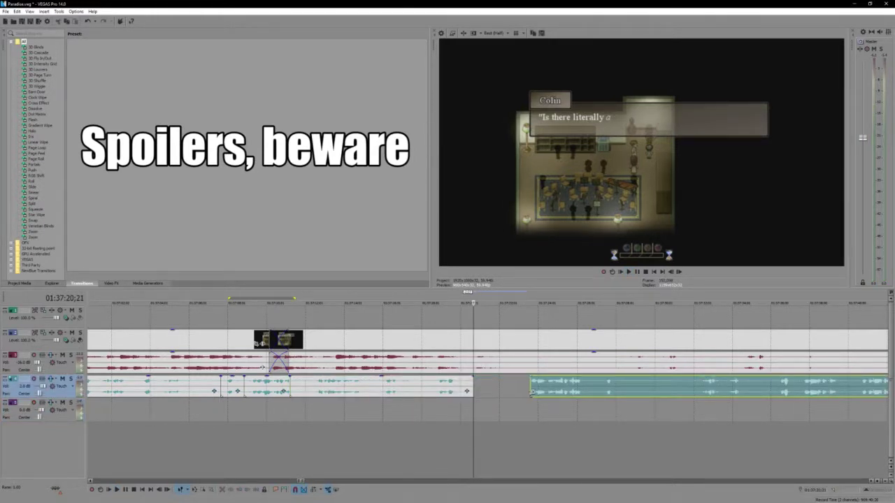
Play to the end of the line, split the voice clip at 01:37:26;09 and move the spoken piece against the preceding voice clip.
key(space)
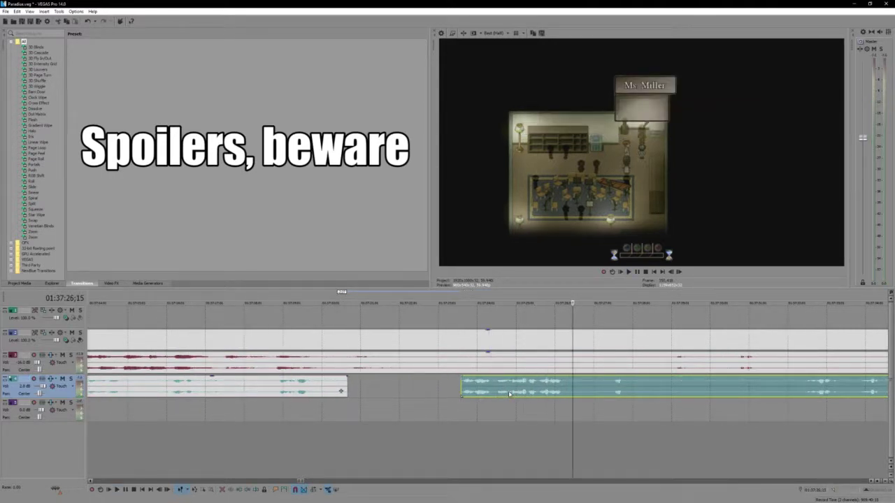
key(Return)
key(Left)
key(Left)
key(Left)
key(Left)
key(Left)
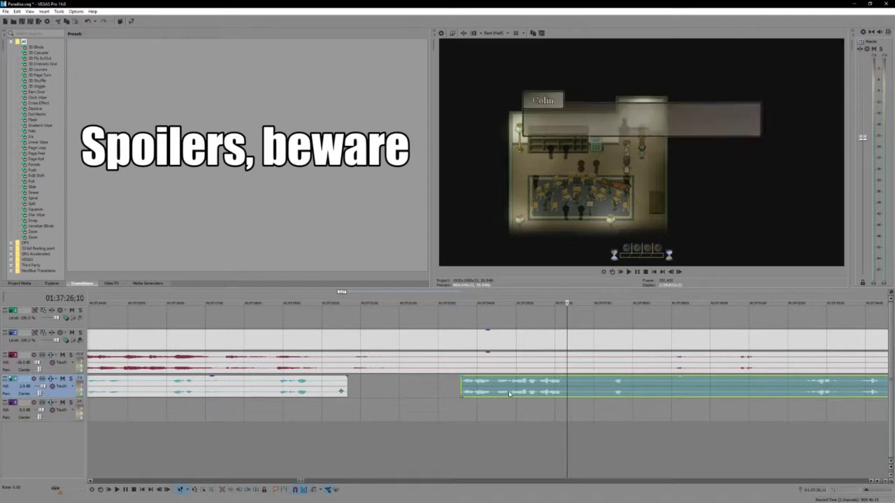
key(s)
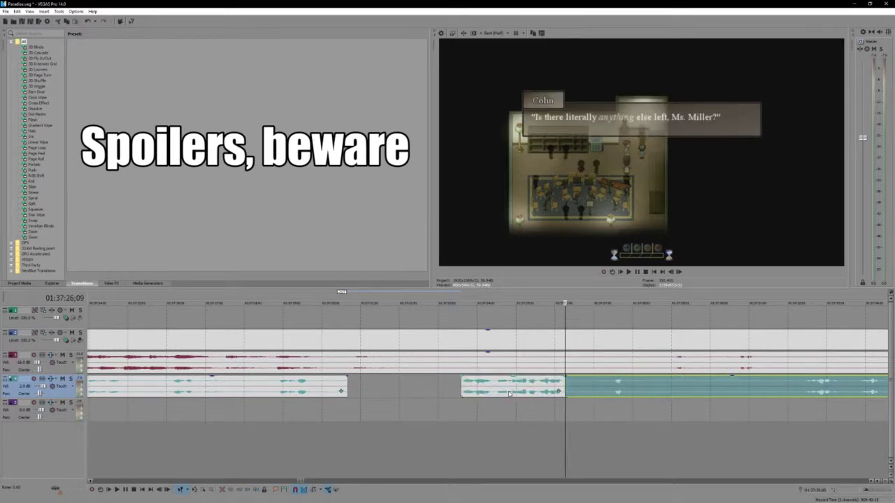
drag(509, 394, 397, 391)
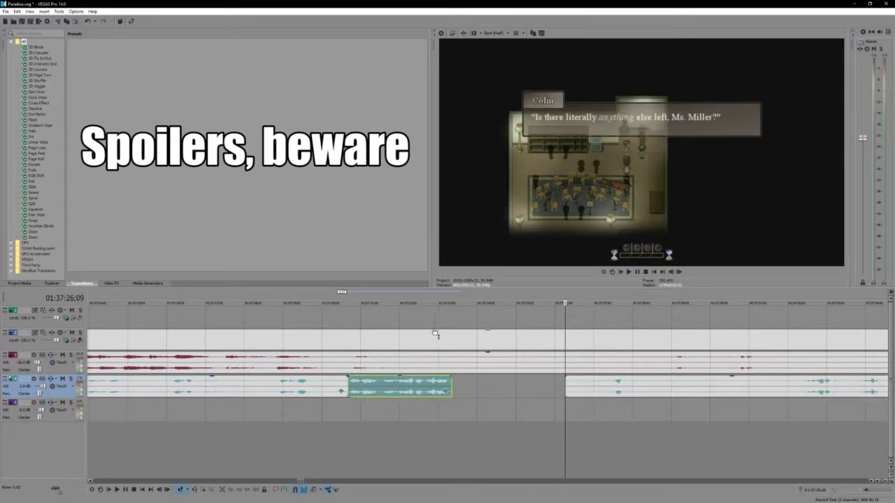
Split the game video and its audio at 01:37:22;11 and trim the later section's start to remove the idle stretch.
click(413, 345)
key(s)
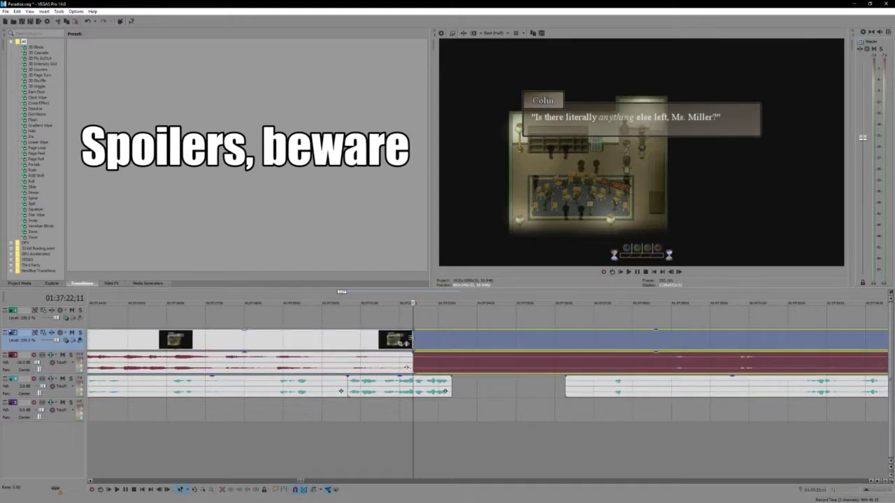
drag(413, 340, 532, 337)
Shift the remaining video, game audio and voice clips earlier against the moved voice piece, and overlap the game clips into a crossfade.
click(567, 346)
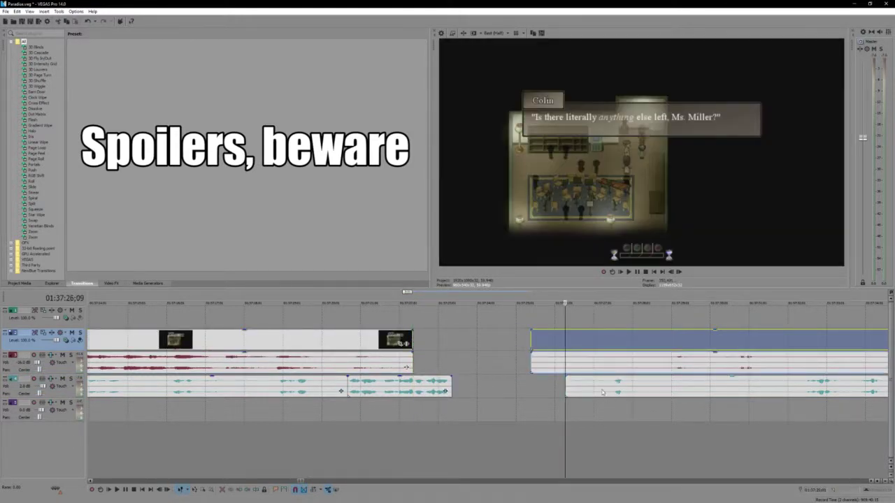
ctrl+click(603, 391)
drag(602, 391, 466, 387)
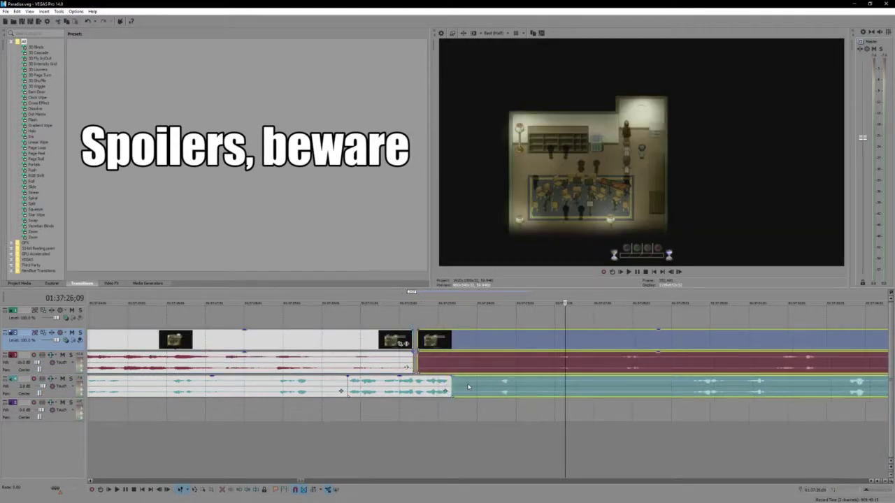
click(422, 343)
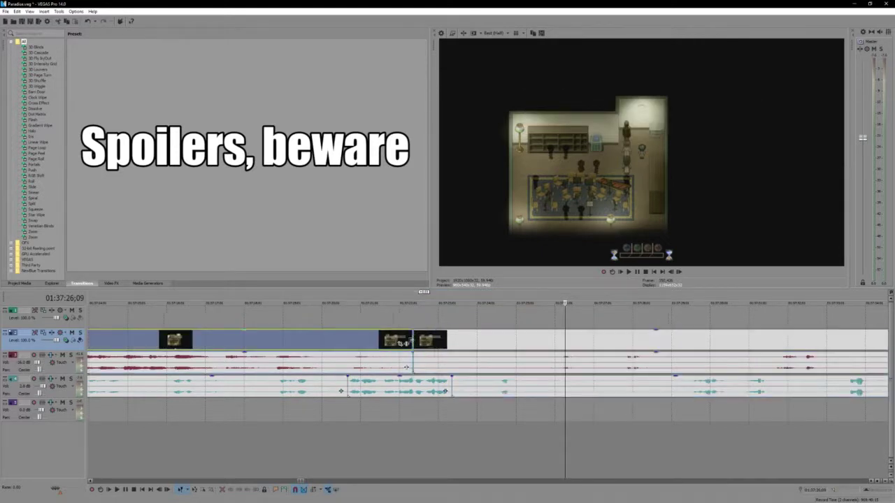
drag(414, 340, 402, 367)
click(417, 348)
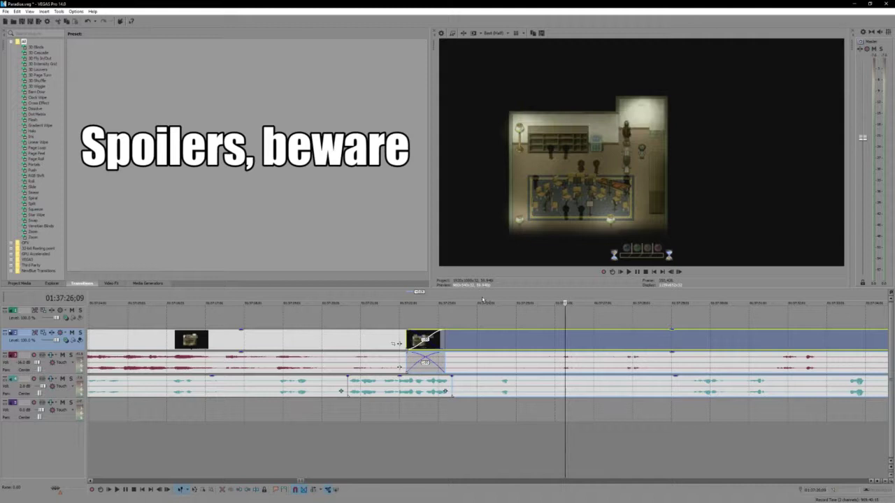
Mark the range around the second crossfade from 01:37:19;29 and play back the cut and the dialogue that follows.
drag(482, 315, 318, 314)
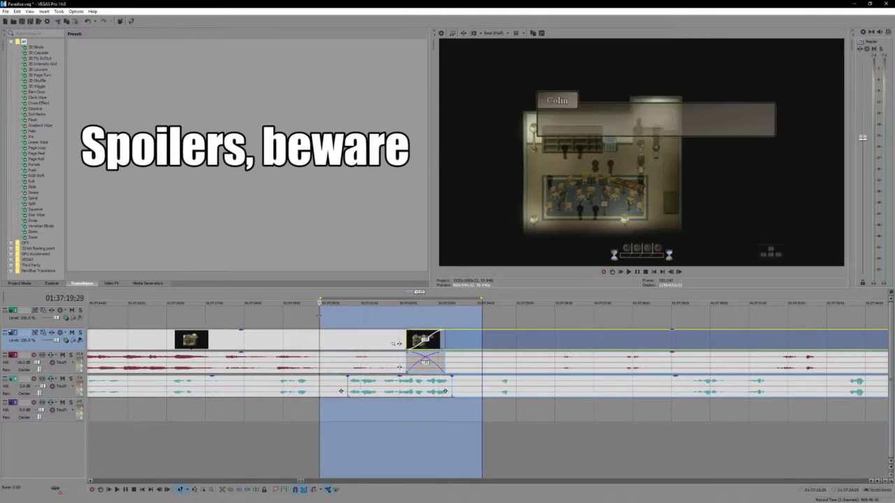
mouse_move(337, 329)
key(space)
click(414, 313)
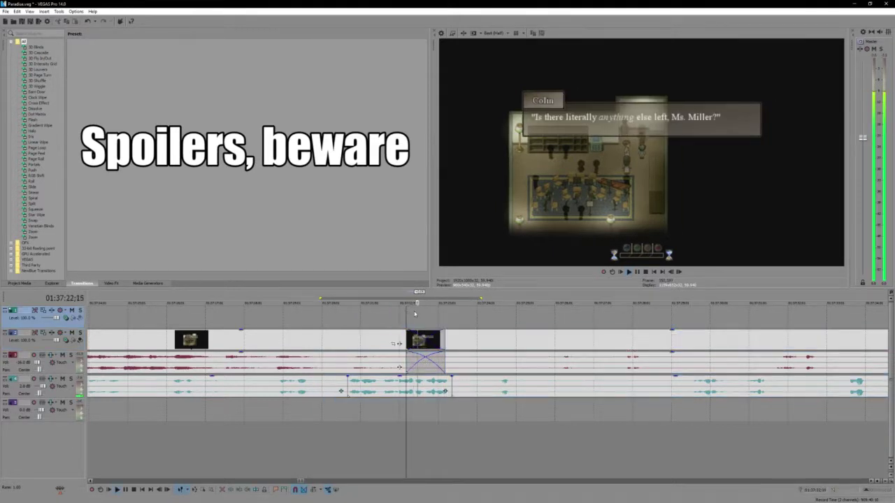
scroll(576, 406, down, 3)
scroll(575, 406, up, 2)
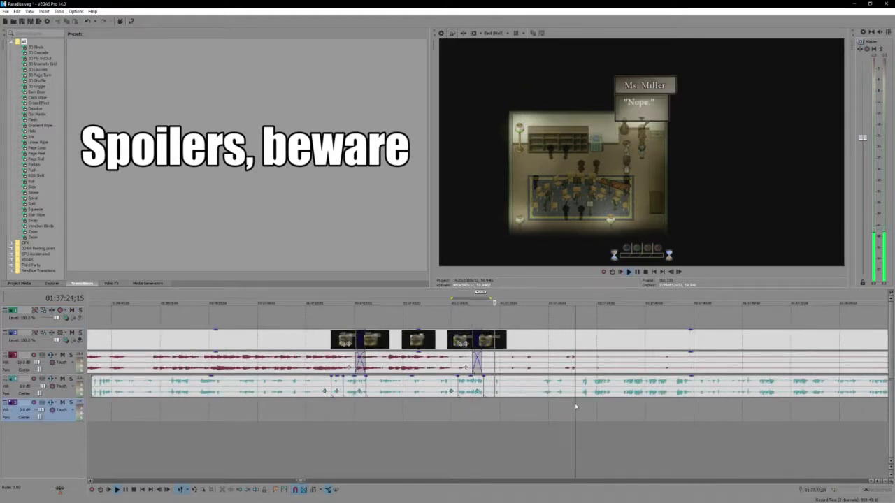
scroll(575, 406, up, 2)
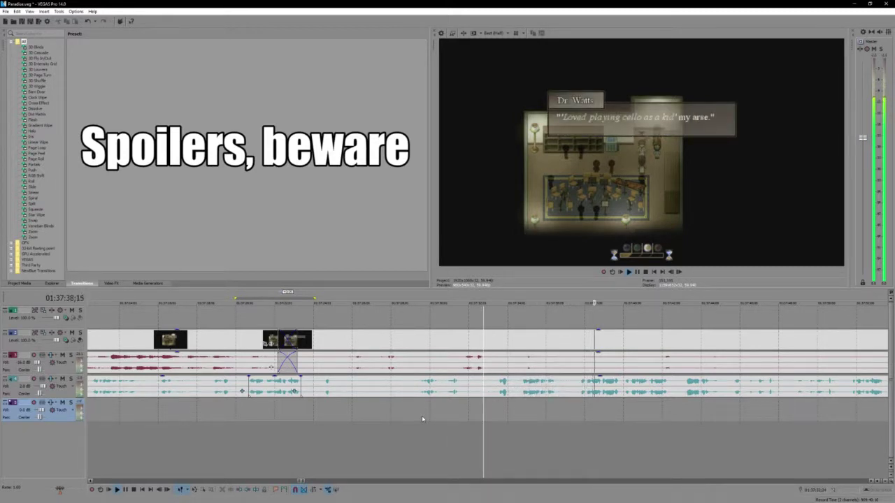
Play the dialogue after the second crossfade, split the voice clip at 01:37:37;20 and trim the later section's start to about 01:37:40;00.
key(space)
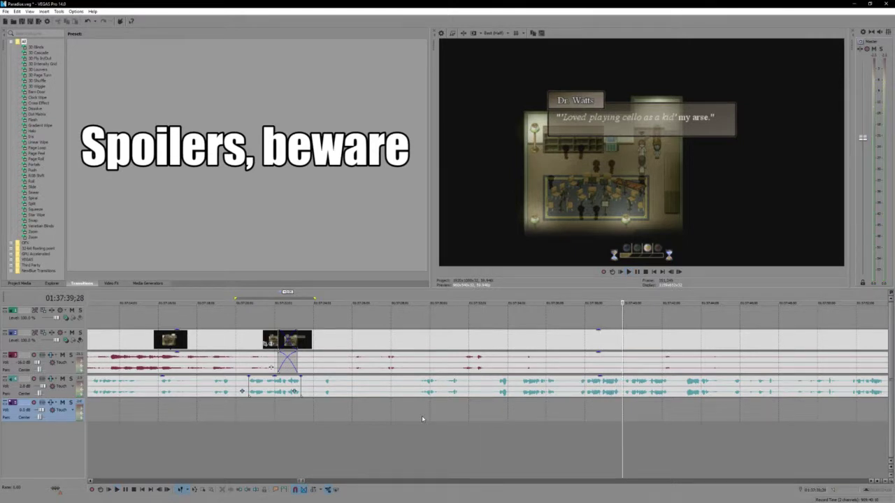
key(space)
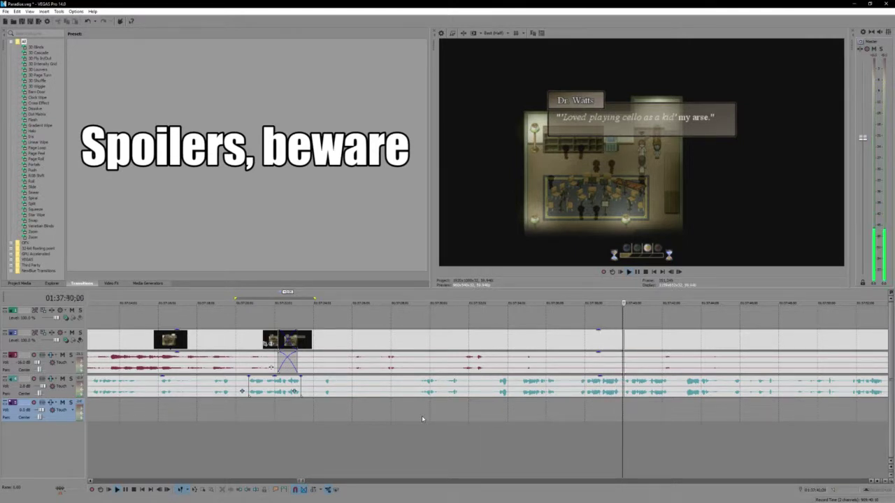
key(space)
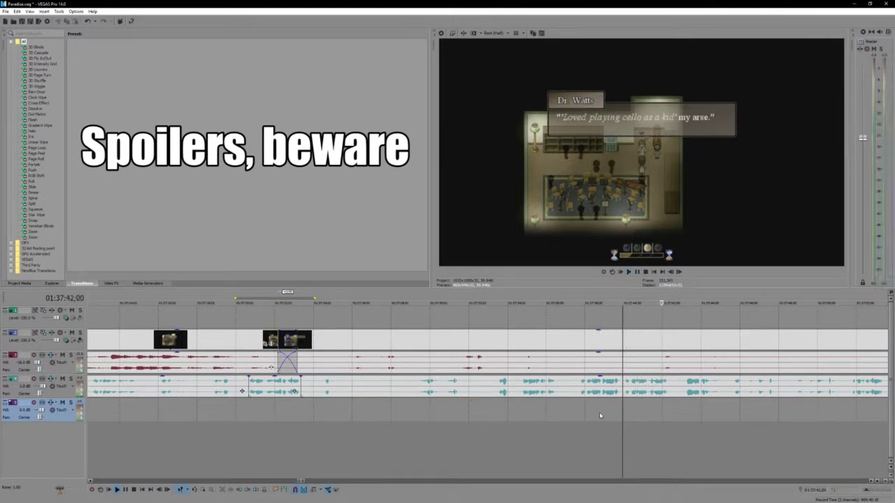
click(580, 391)
click(568, 388)
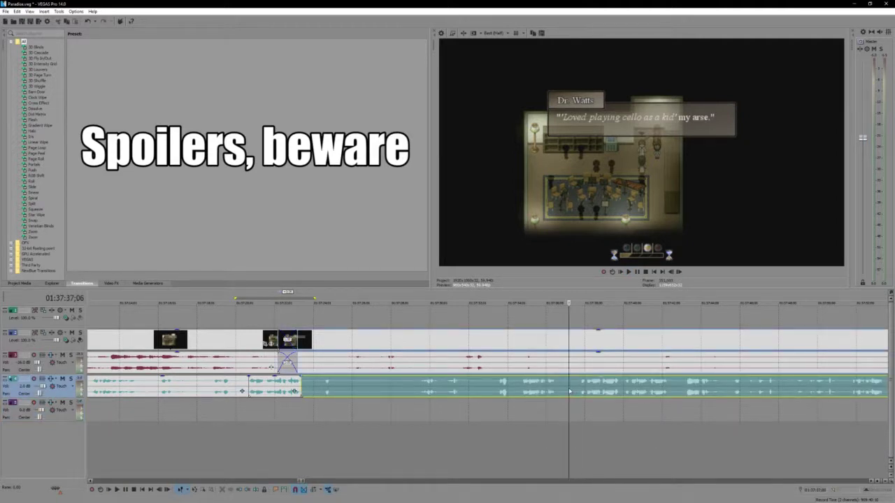
key(space)
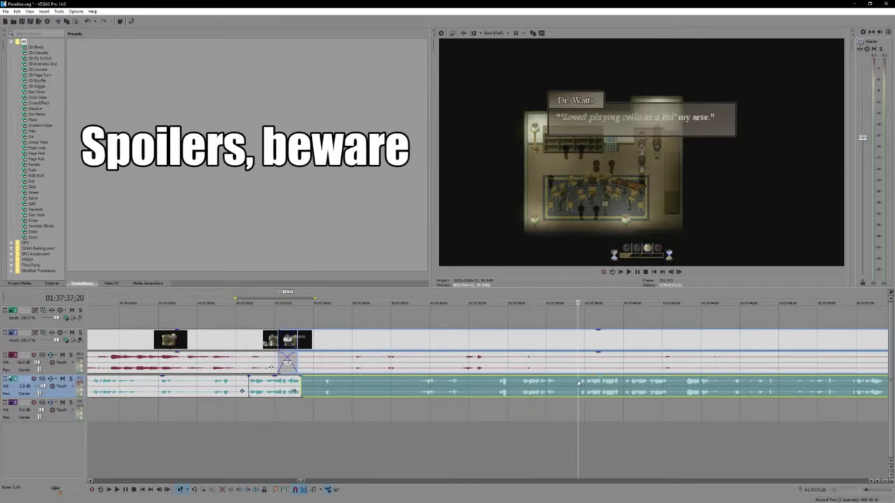
key(space)
key(s)
drag(589, 386, 625, 392)
click(624, 391)
key(space)
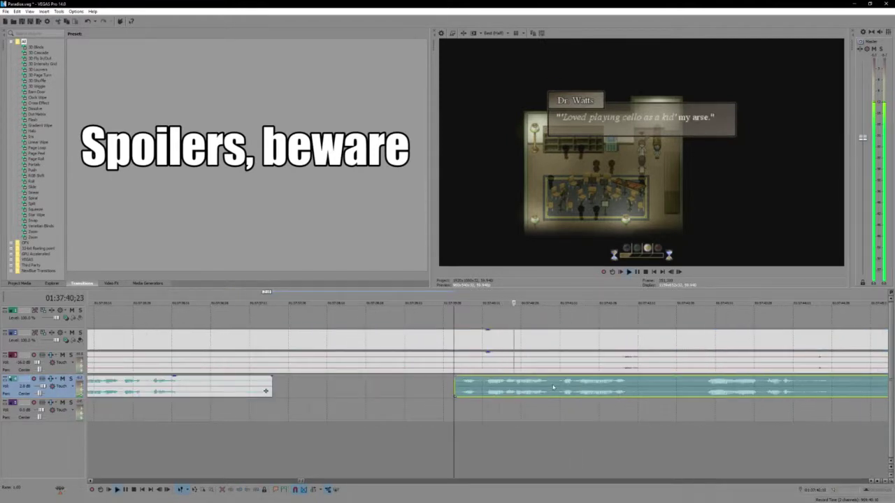
Play the trimmed voice section to the end of the spoken line and split it at 01:37:42;04.
scroll(550, 393, up, 4)
scroll(550, 393, down, 2)
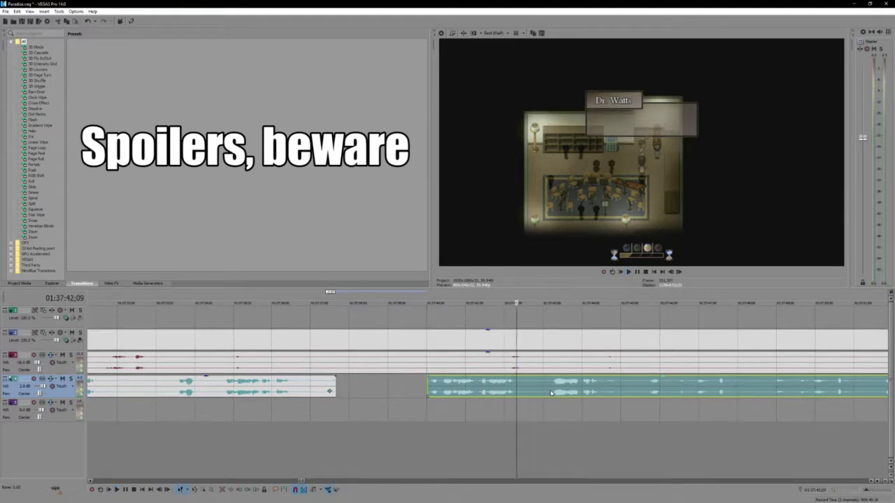
key(Return)
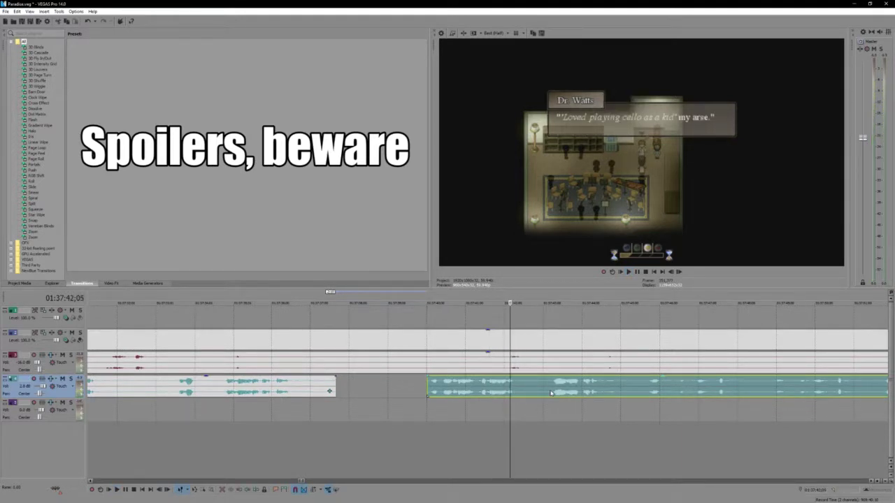
key(s)
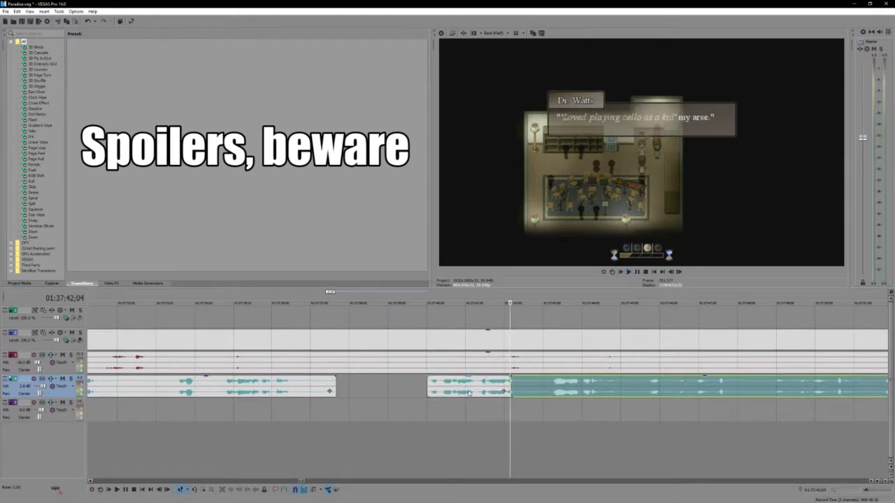
Undo and restore the voice split at 01:37:42;04, and move the short spoken piece earlier against the preceding voice clip.
key(ctrl+z)
key(ctrl+z)
key(ctrl+z)
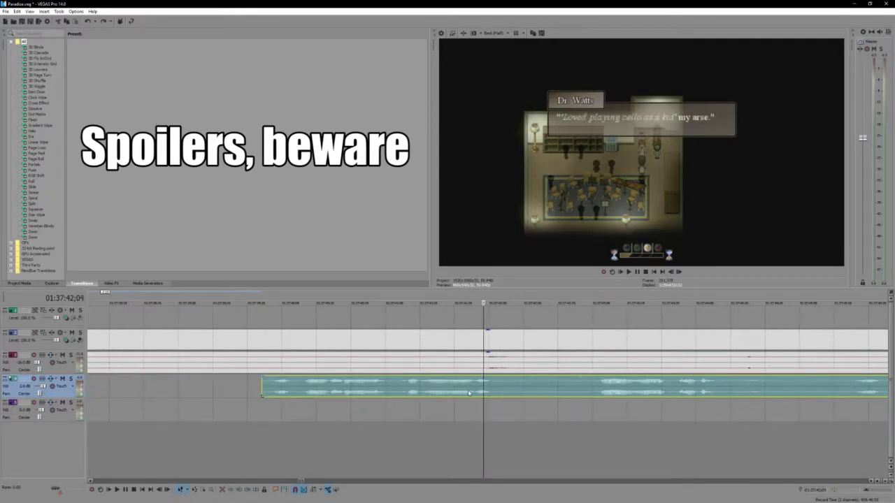
key(ctrl+y)
key(ctrl+y)
key(ctrl+y)
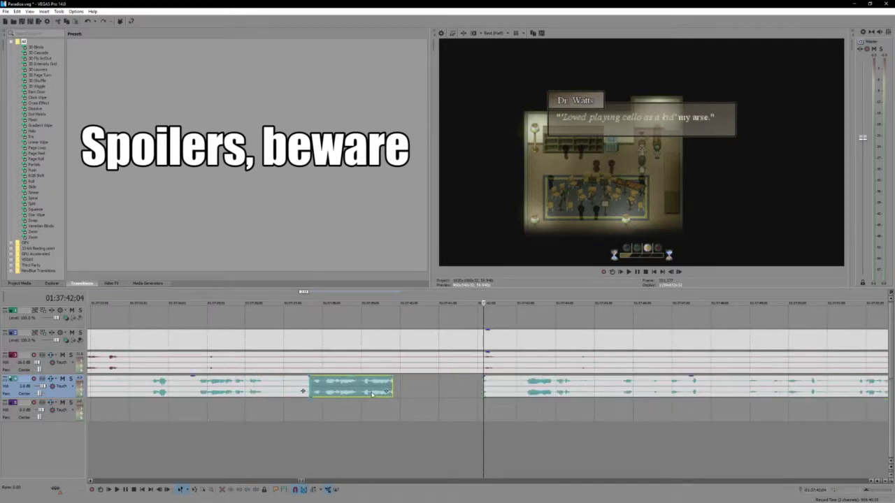
Split the game video and its audio at 01:37:39;00 and trim the later section's start to remove the idle stretch.
click(363, 347)
key(ctrl+y)
key(ctrl+y)
key(ctrl+y)
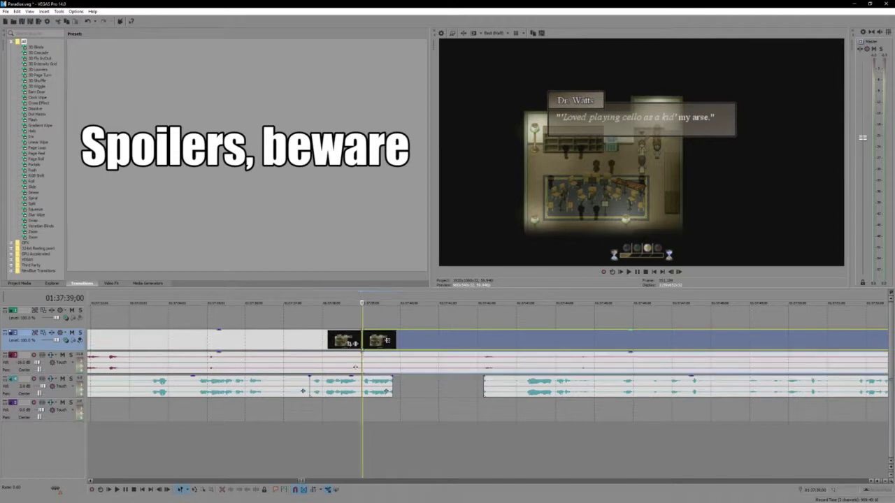
click(450, 338)
Shift the remaining video, game audio and voice clips earlier against the moved voice piece, and adjust the game clips' overlap into a short crossfade.
shift+click(491, 386)
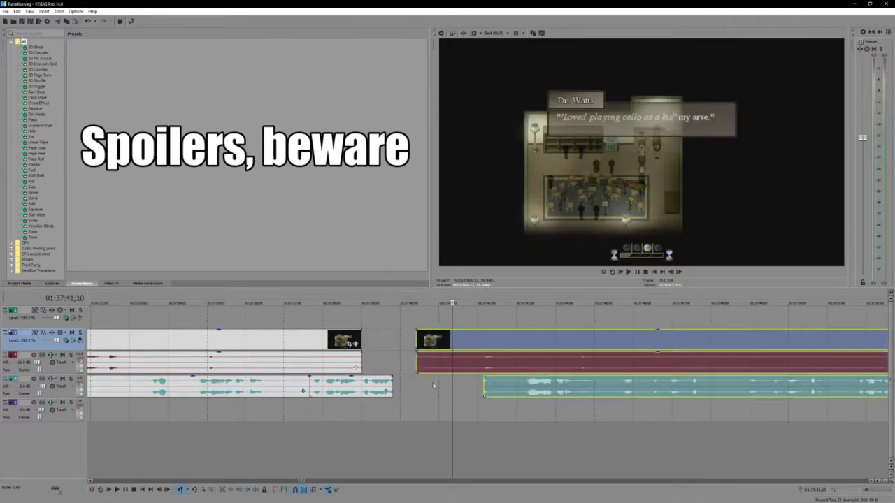
drag(489, 386, 398, 387)
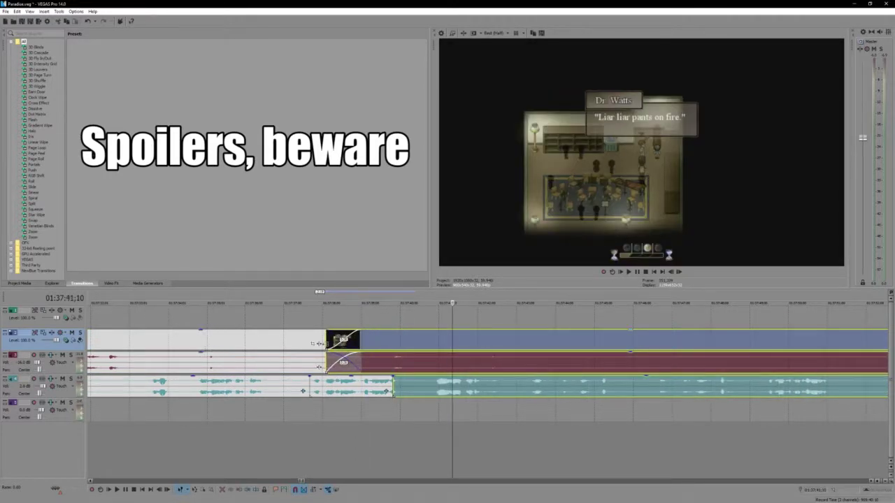
click(333, 341)
drag(361, 338, 376, 338)
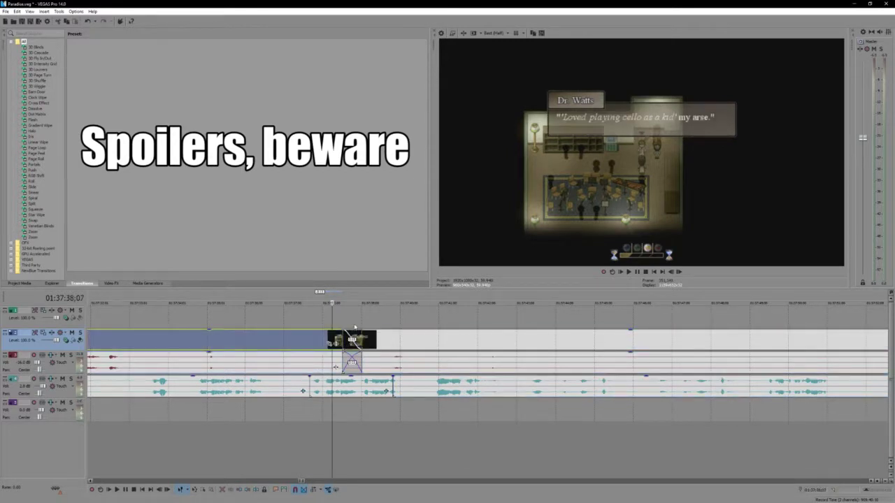
Check the joint between the moved voice piece and the following voice clip, and mark the range around the third crossfade.
click(386, 389)
scroll(419, 389, up, 5)
click(486, 389)
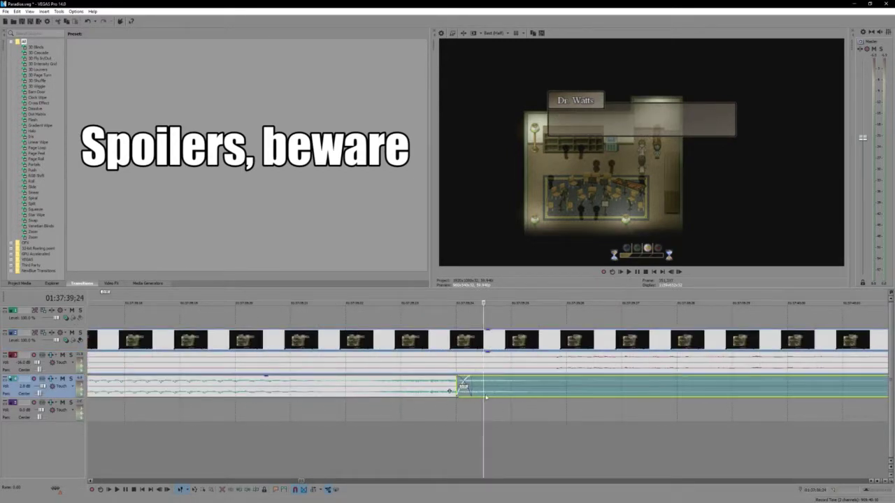
scroll(486, 397, down, 5)
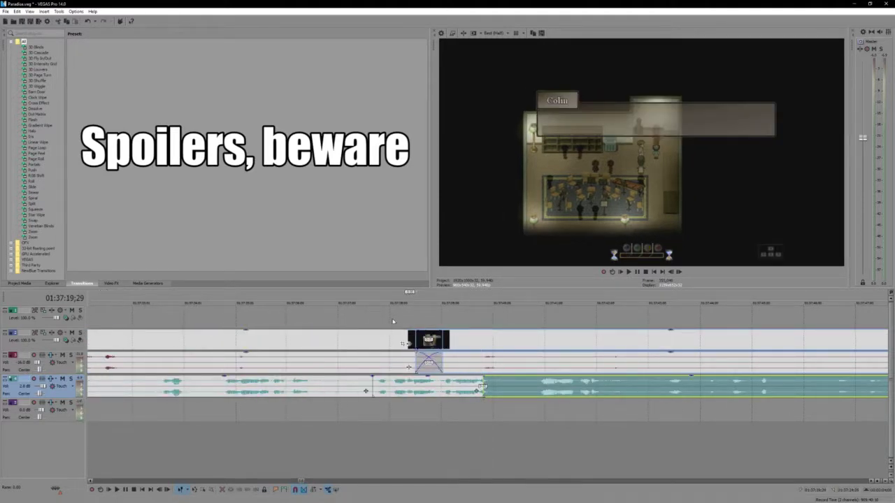
scroll(393, 322, down, 3)
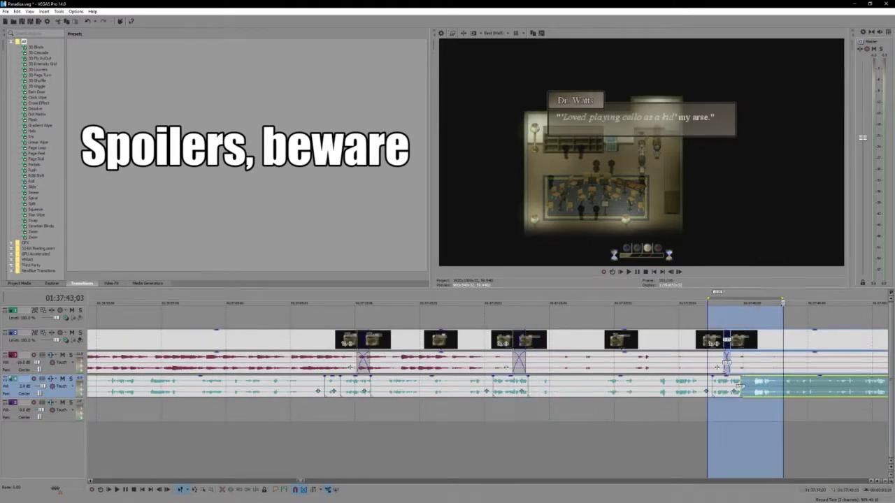
click(709, 419)
scroll(465, 317, up, 3)
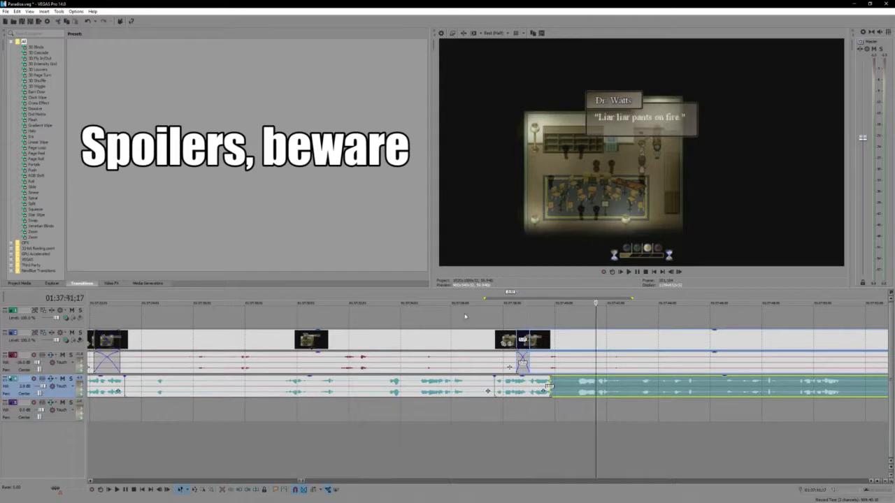
Play back the dialogue from 01:37:34;25 and trim the end of the voice clip before the third cut.
double_click(489, 298)
click(481, 315)
click(422, 310)
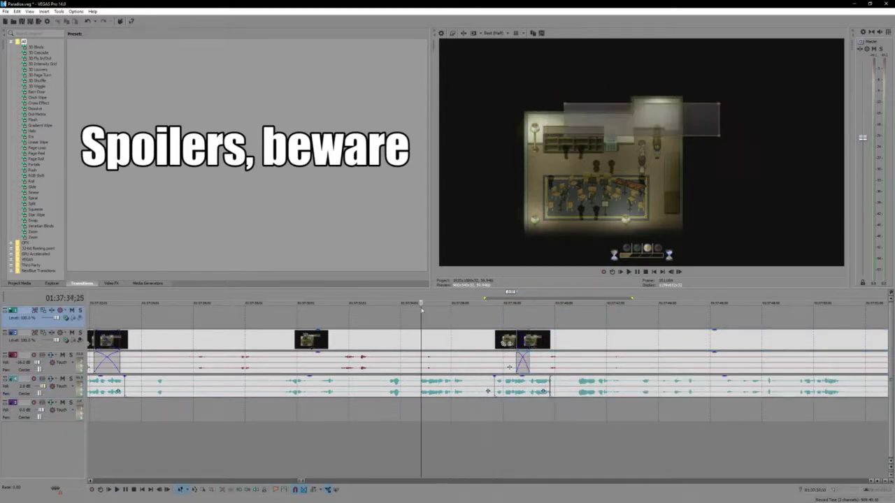
key(space)
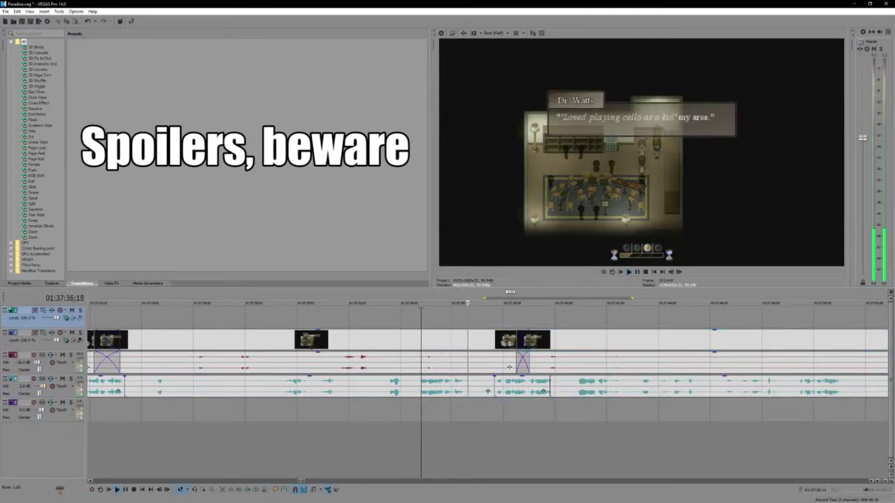
key(Return)
click(463, 376)
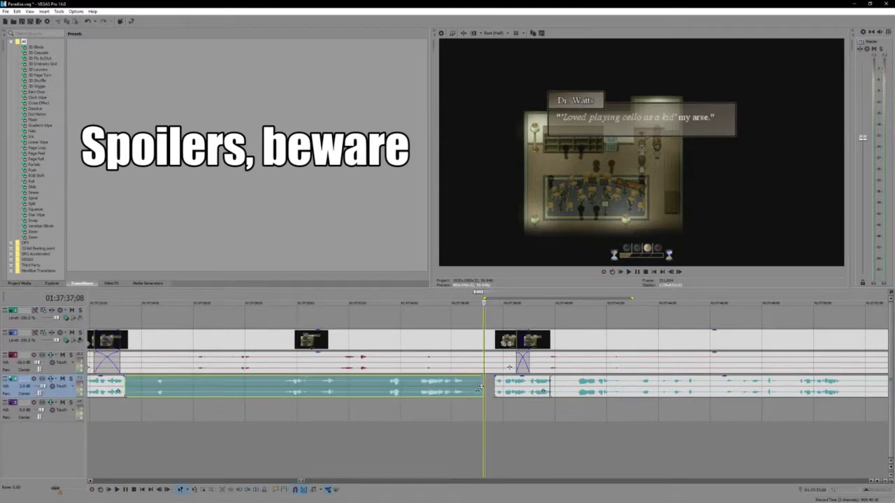
Trim the earlier game clip's end and shift the later video, game audio and voice clips against the trimmed voice clip, leaving a short crossfade.
drag(525, 348, 496, 344)
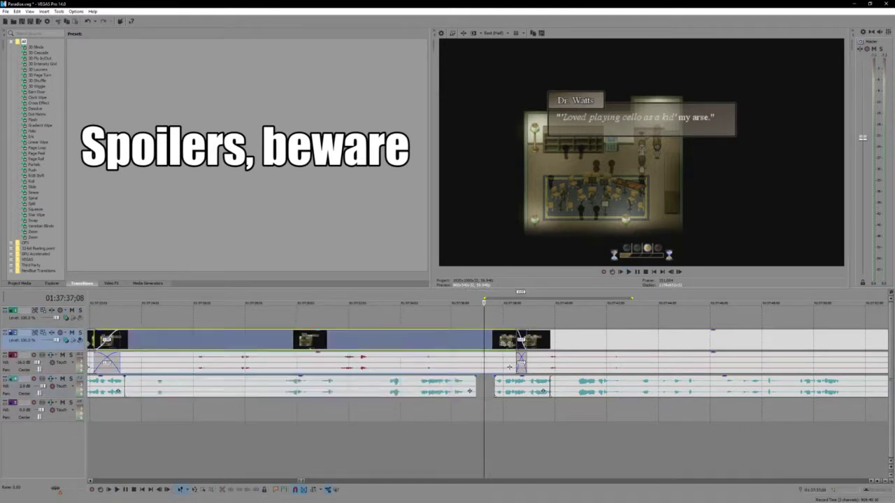
click(548, 341)
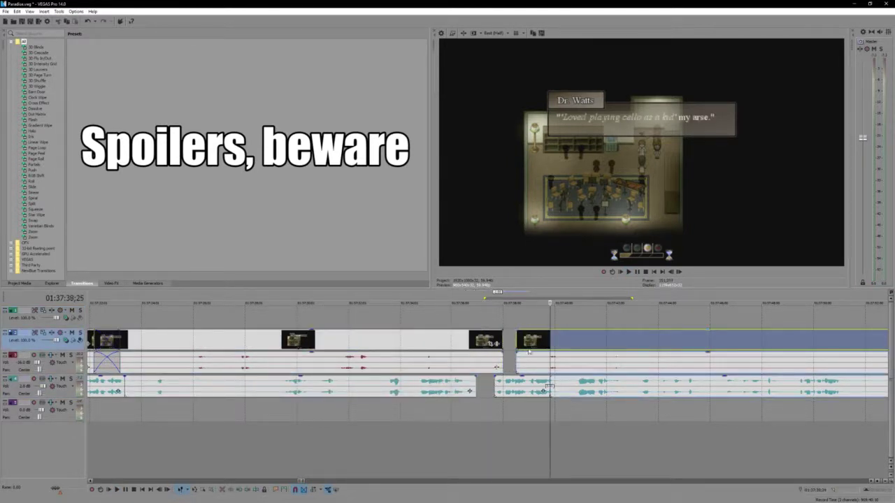
ctrl+click(519, 384)
drag(519, 384, 501, 386)
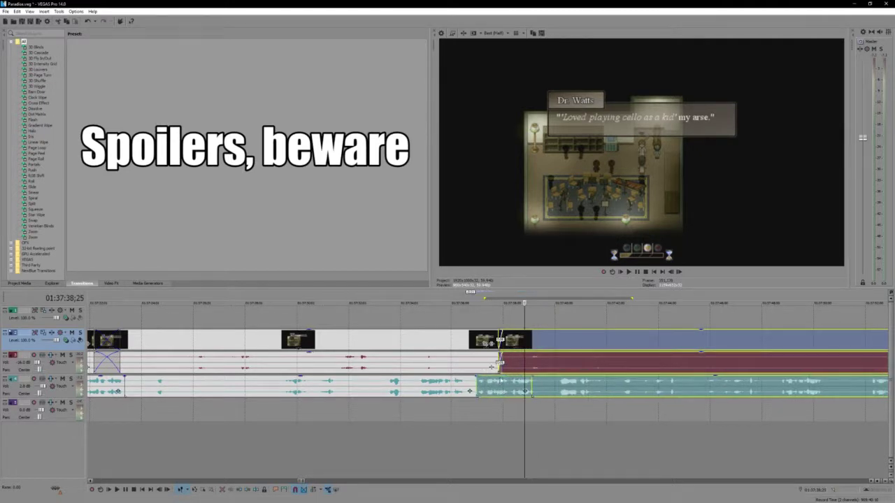
Play back the third cut and following dialogue, split the voice clip at 01:37:42;16 and trim the later section's start to the next spoken line.
click(443, 320)
key(space)
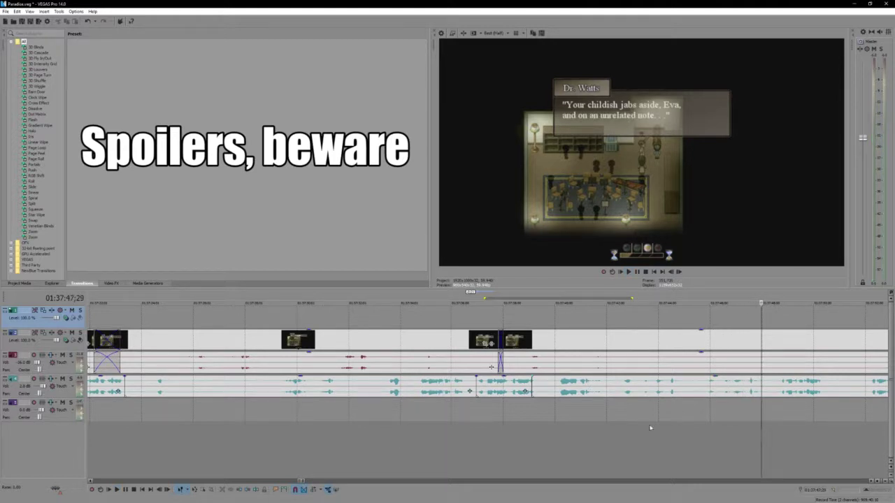
click(625, 385)
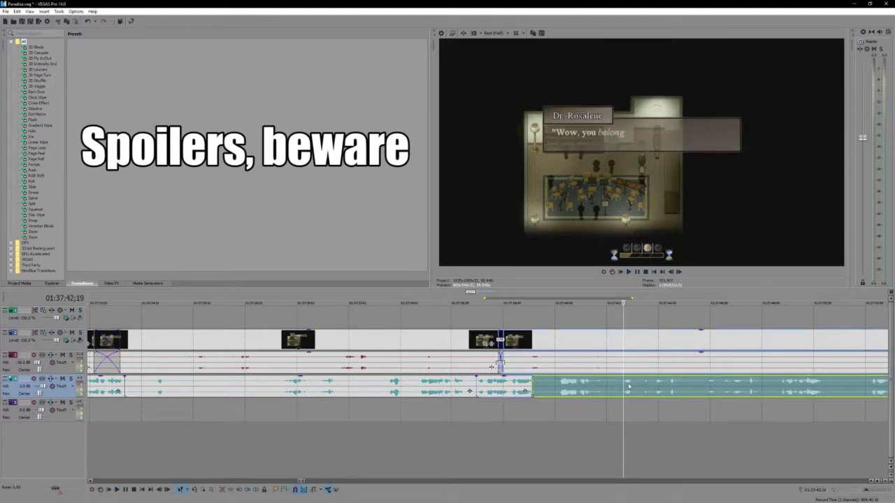
click(621, 385)
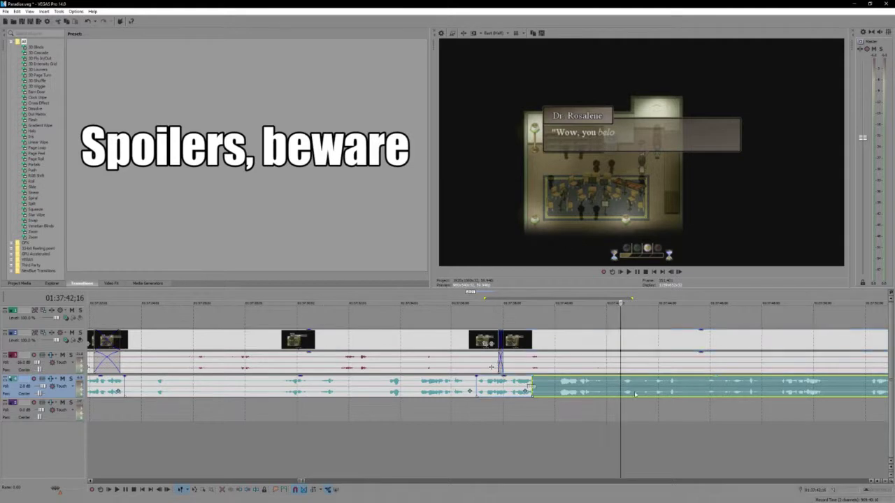
key(s)
drag(621, 390, 707, 393)
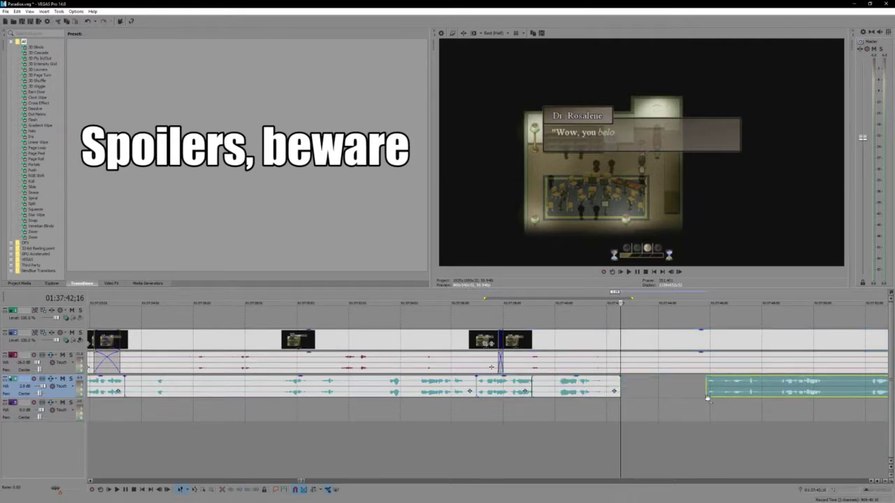
Play the next line, split the voice clip at 01:37:48;03 and move the spoken piece against the preceding voice clip.
click(707, 384)
key(space)
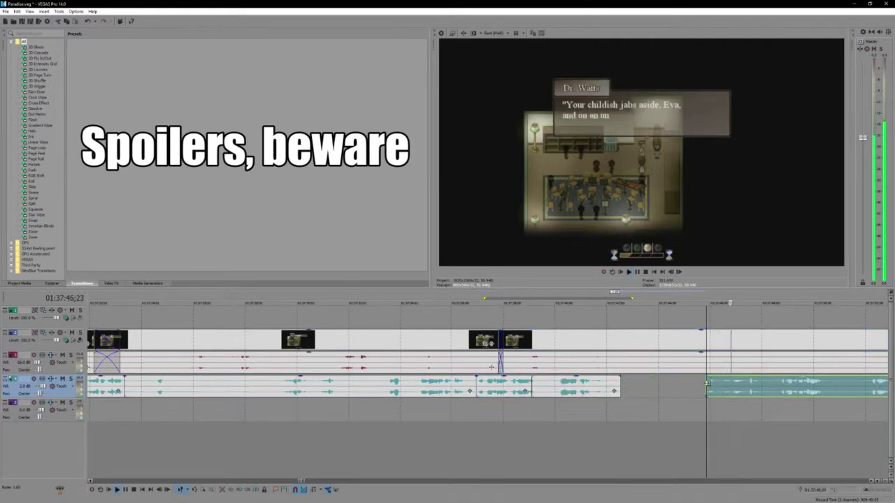
key(Return)
key(s)
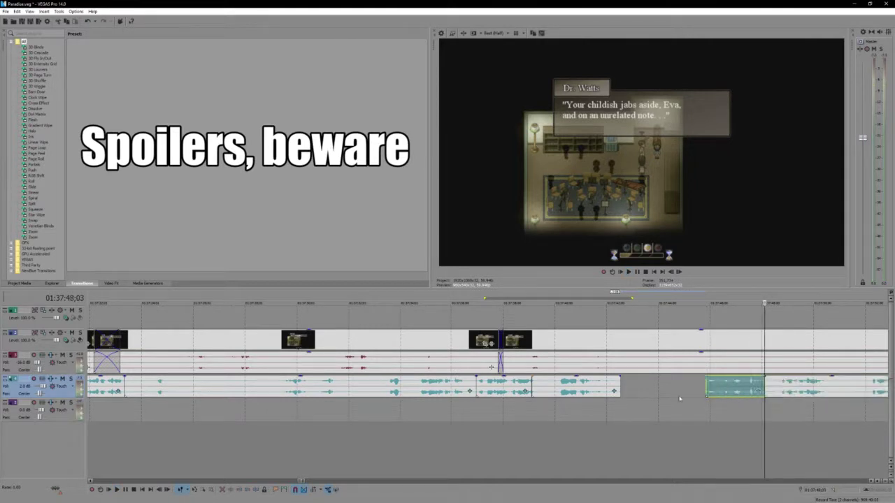
drag(726, 392, 639, 396)
Play back from 01:37:42;05 and shift the short spoken piece slightly later, leaving a small gap after the preceding voice clip.
click(612, 383)
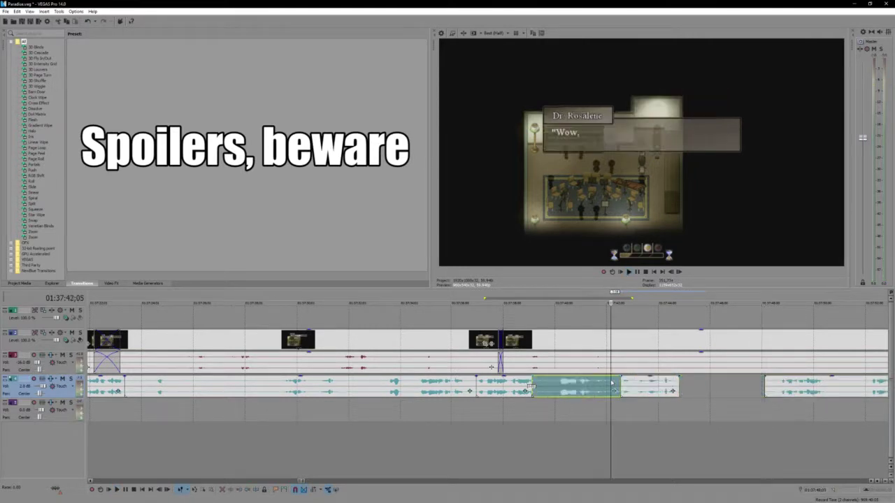
key(space)
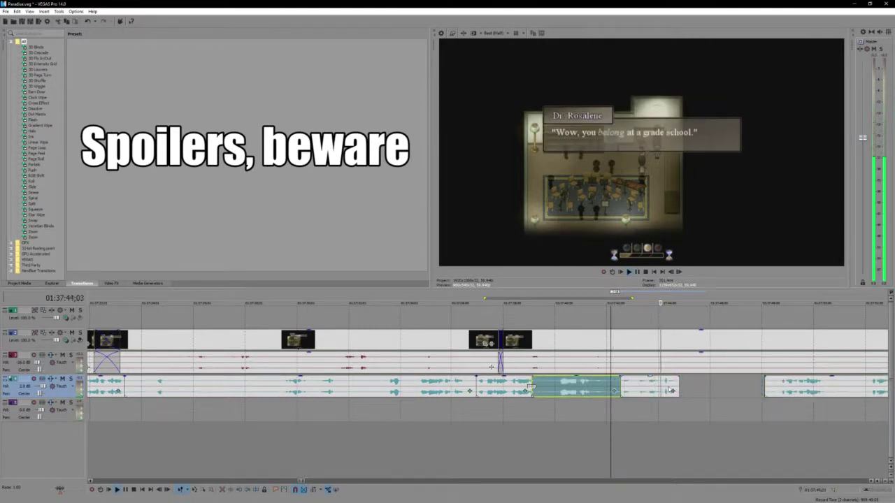
drag(665, 384, 667, 386)
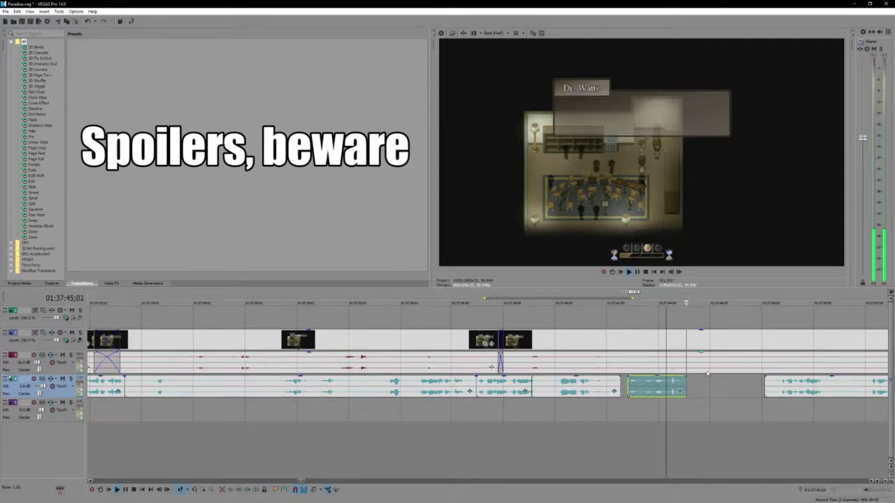
Play the following commentary and trim the later voice clip's start to the next spoken line at about 01:37:52.
drag(769, 384, 770, 383)
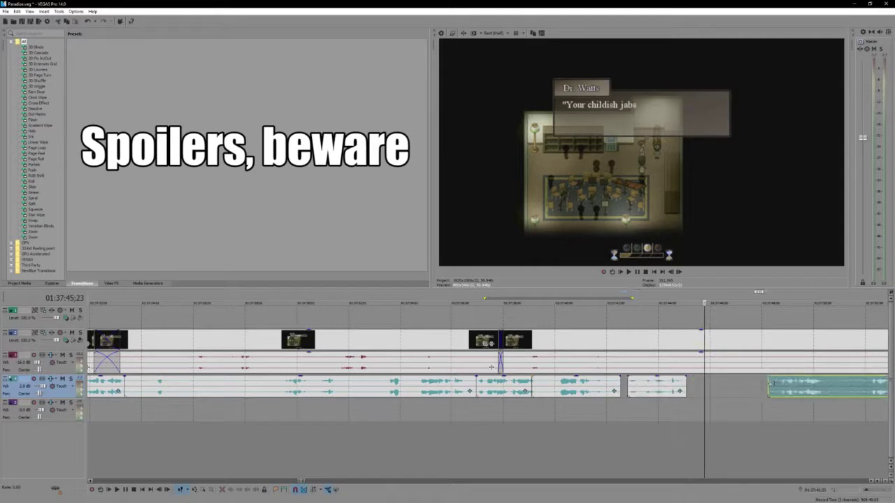
click(778, 386)
key(space)
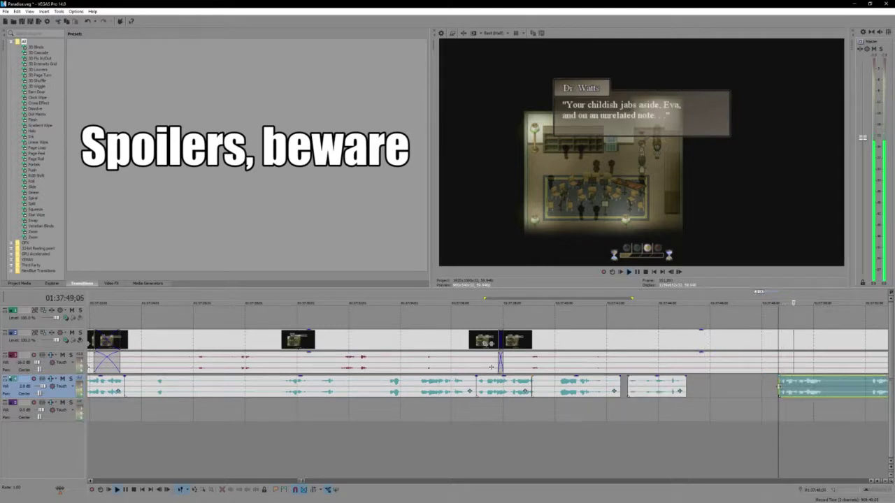
scroll(567, 420, down, 1)
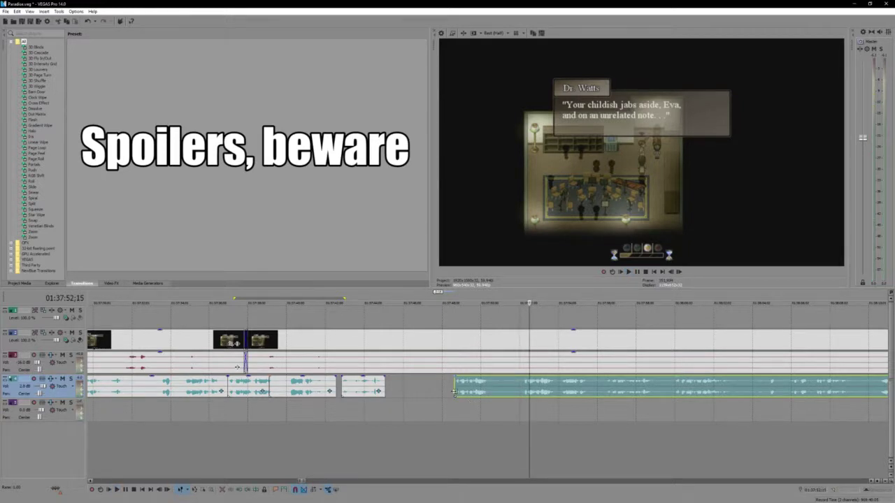
drag(453, 393, 461, 393)
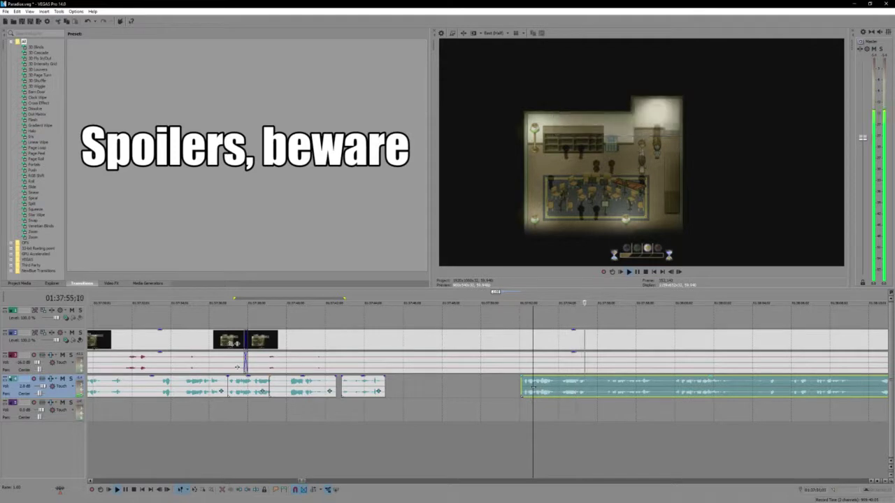
Split the voice clip at 01:37:55;03 and move the separated spoken piece earlier to about 01:37:46.
key(Return)
key(Left)
key(Left)
key(Left)
key(Left)
key(Left)
key(Left)
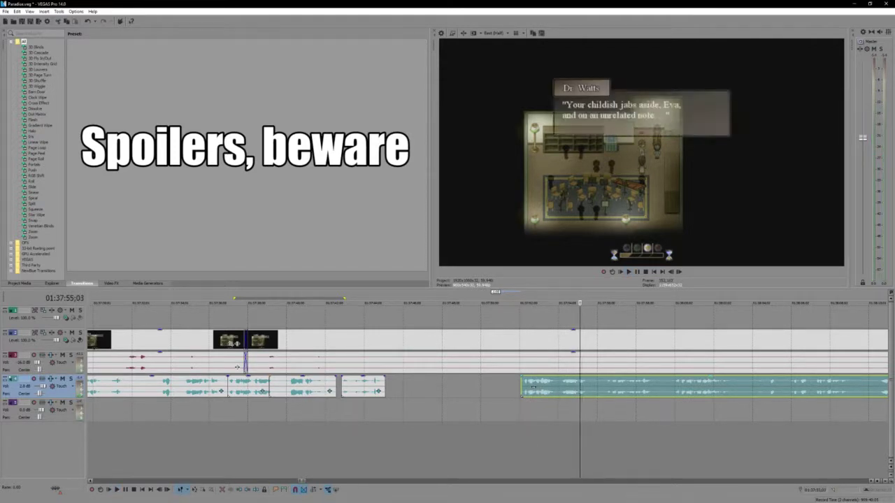
key(s)
drag(533, 386, 426, 395)
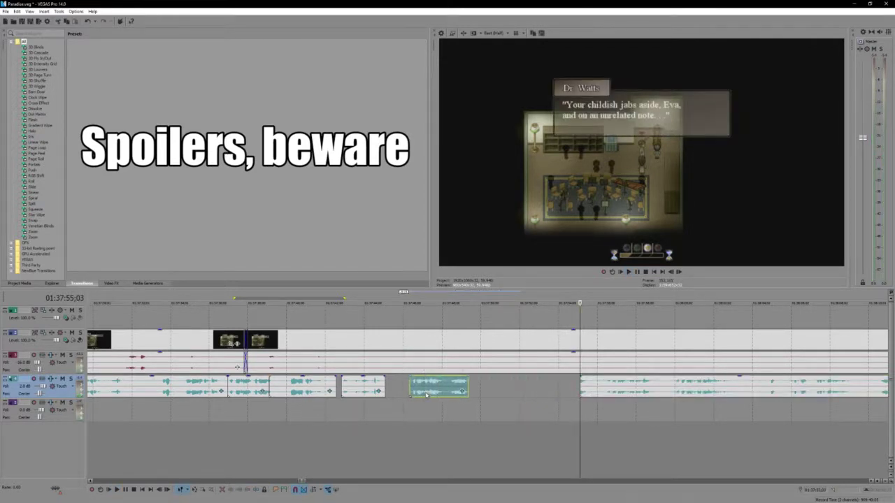
Play the moved spoken piece from 01:37:45;24 and split the game video and audio at 01:37:48;08.
click(400, 386)
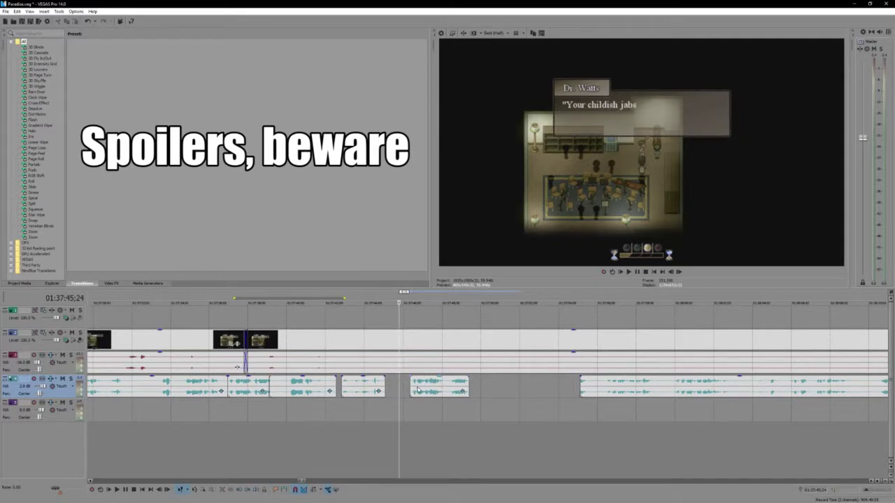
key(space)
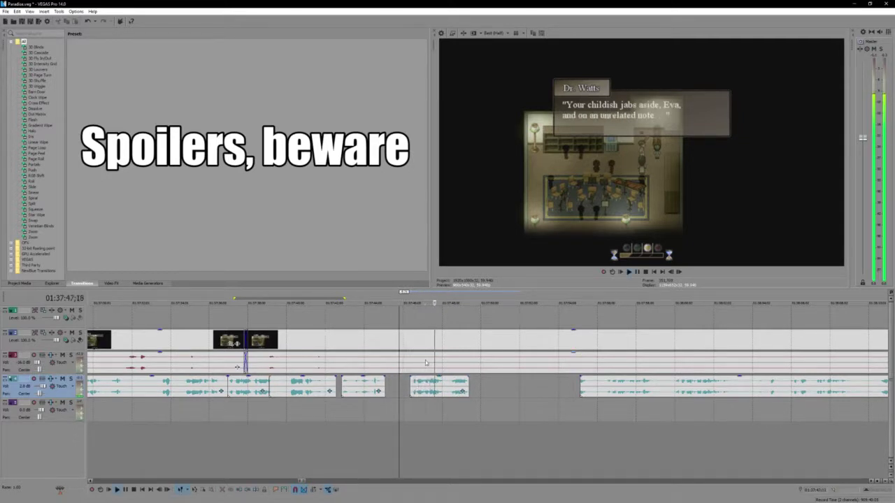
key(Return)
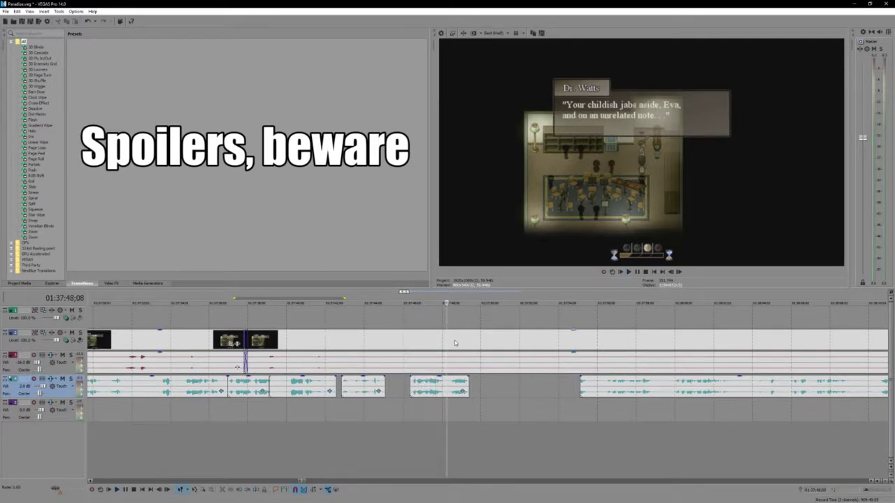
key(s)
Trim the later game clip's start and shift it, its audio and the later voice clip against the spoken piece.
drag(447, 342, 576, 349)
click(579, 349)
ctrl+click(602, 386)
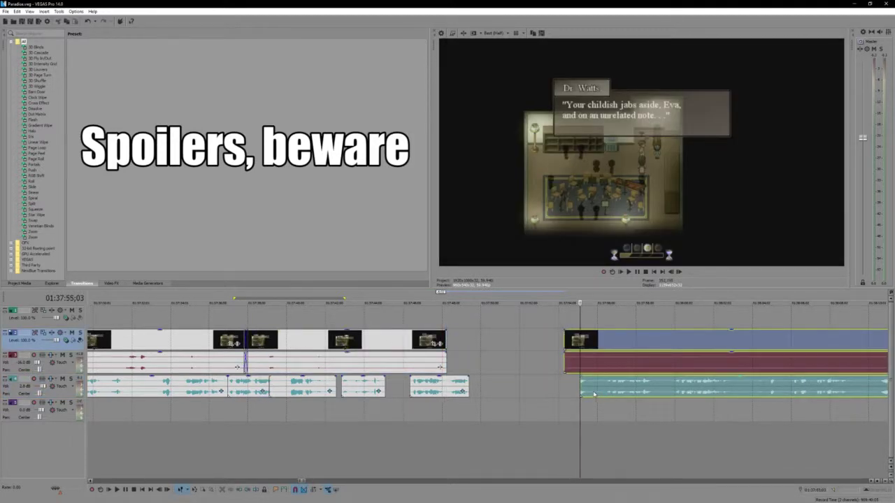
drag(580, 390, 469, 384)
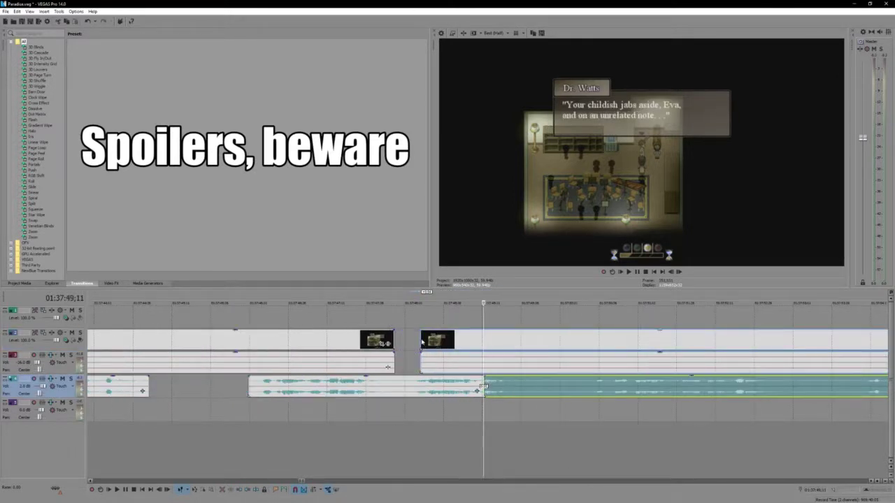
Extend the adjoining game clip edges across the gap into a crossfade and play the cut back from 01:37:47;04.
drag(390, 366, 402, 367)
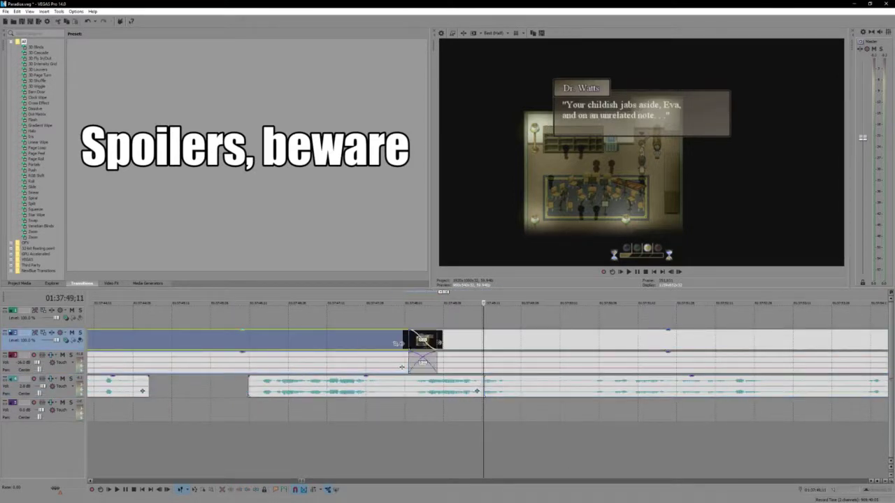
mouse_move(464, 344)
mouse_down()
mouse_move(487, 343)
mouse_move(470, 343)
mouse_up()
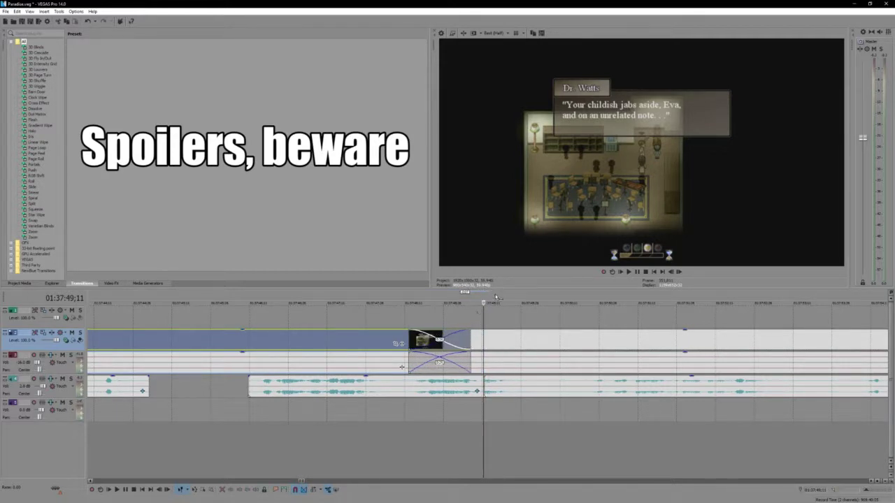
drag(495, 299, 284, 300)
click(285, 308)
double_click(320, 303)
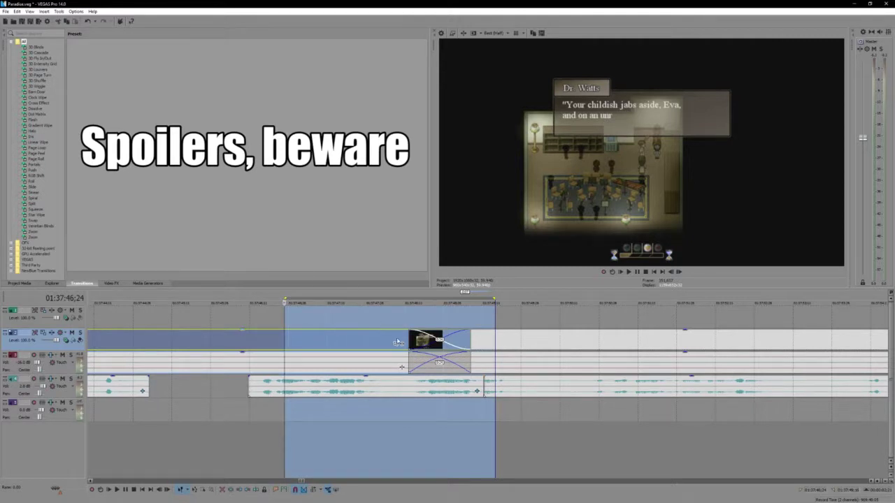
click(309, 321)
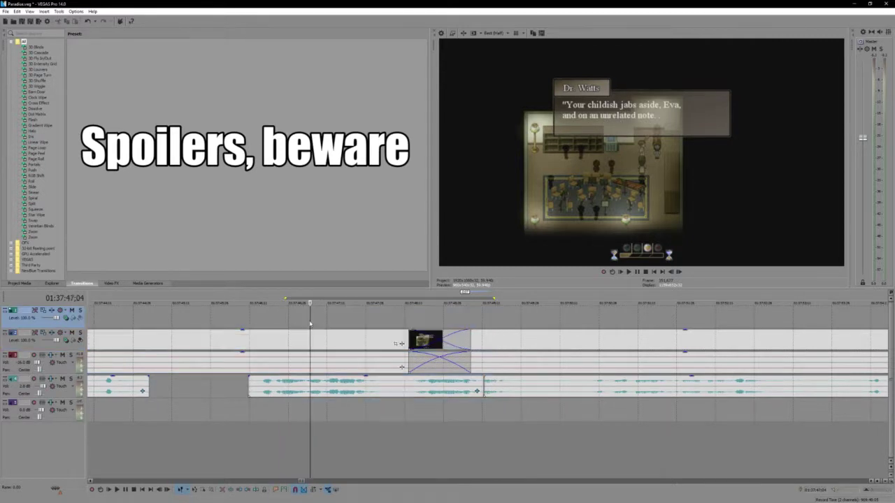
key(space)
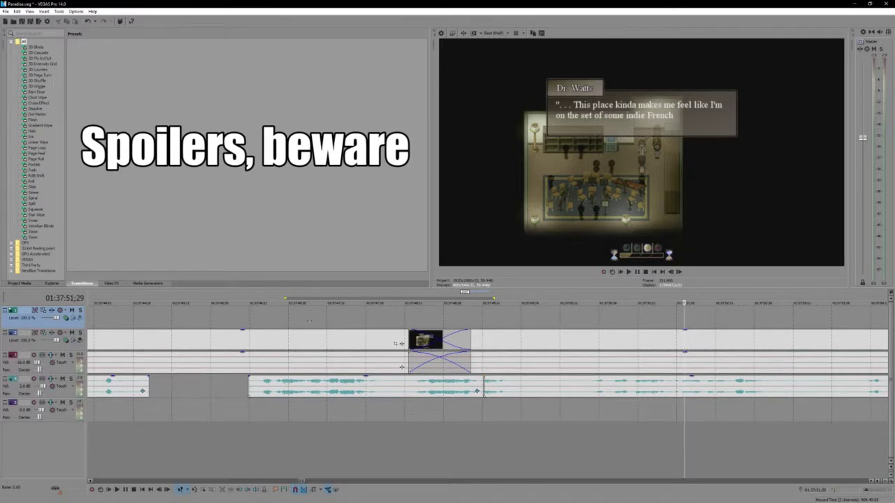
Play back the dialogue after the new crossfade from 01:37:51;21 to find the next pause.
scroll(587, 409, down, 3)
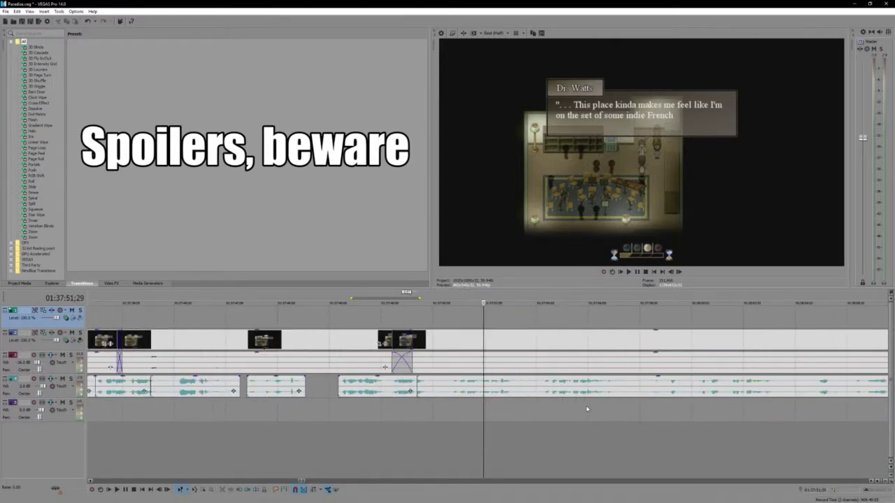
click(477, 322)
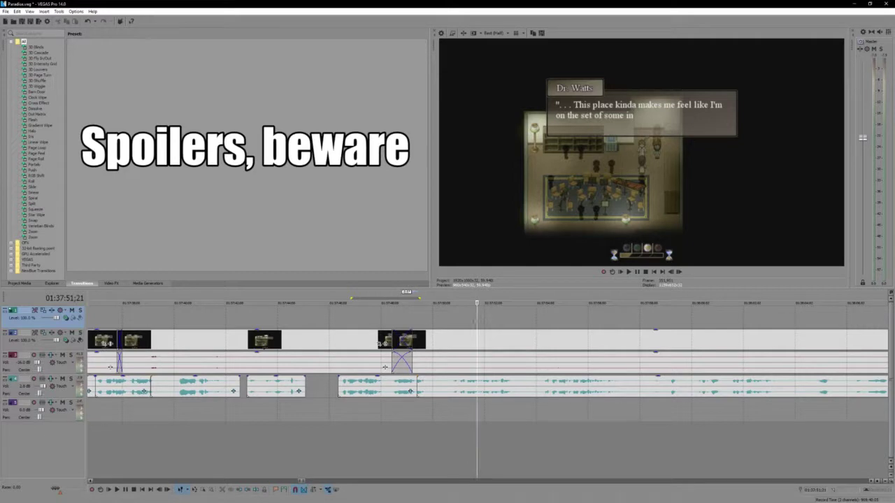
scroll(475, 321, up, 3)
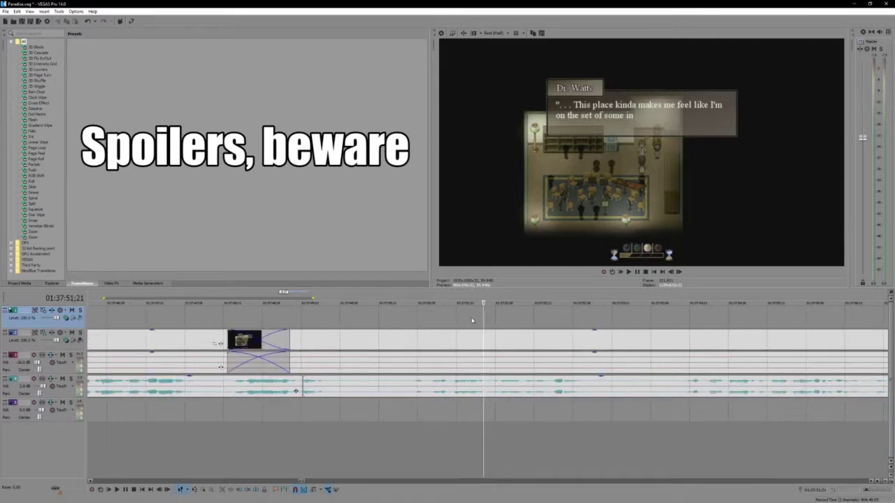
key(space)
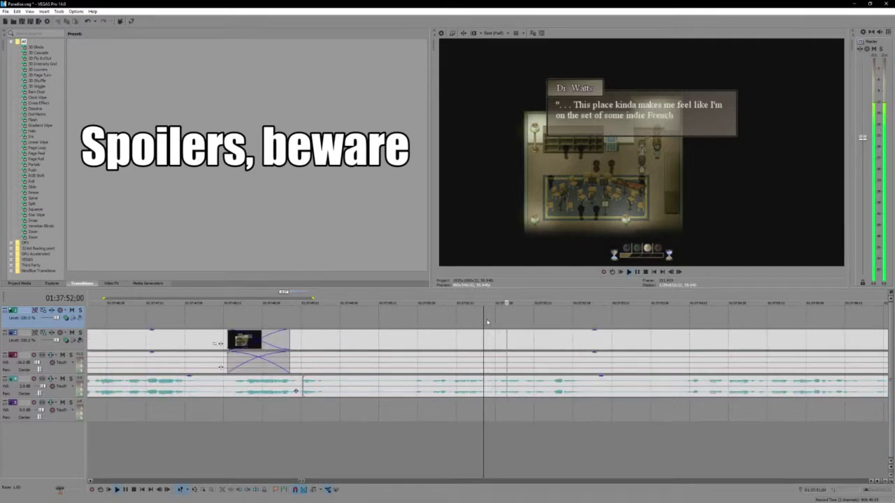
key(Return)
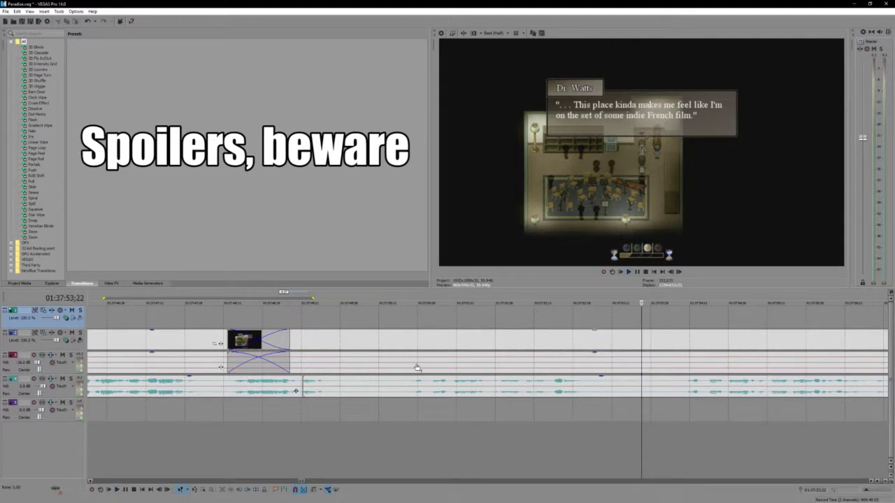
Split the voice clip at 01:37:50;19 and trim the later section's start to the next spoken line at 01:37:54;05.
click(404, 395)
click(400, 393)
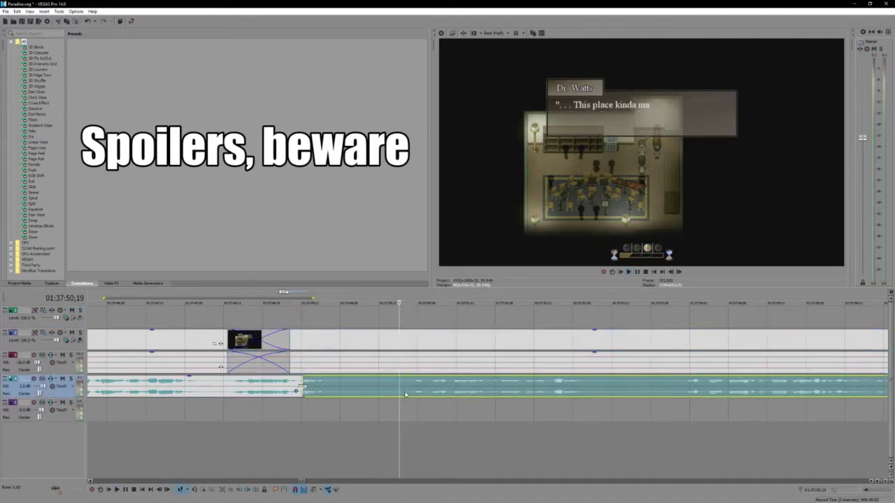
key(s)
drag(402, 389, 711, 392)
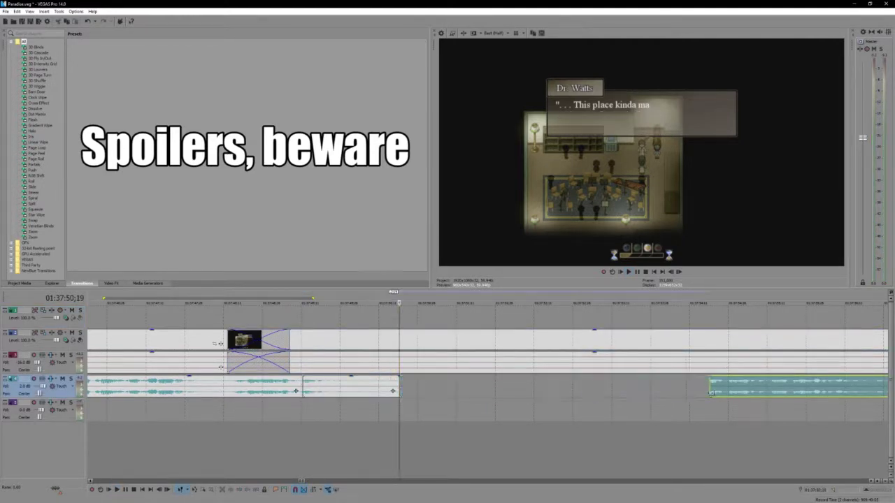
click(676, 391)
scroll(603, 385, down, 3)
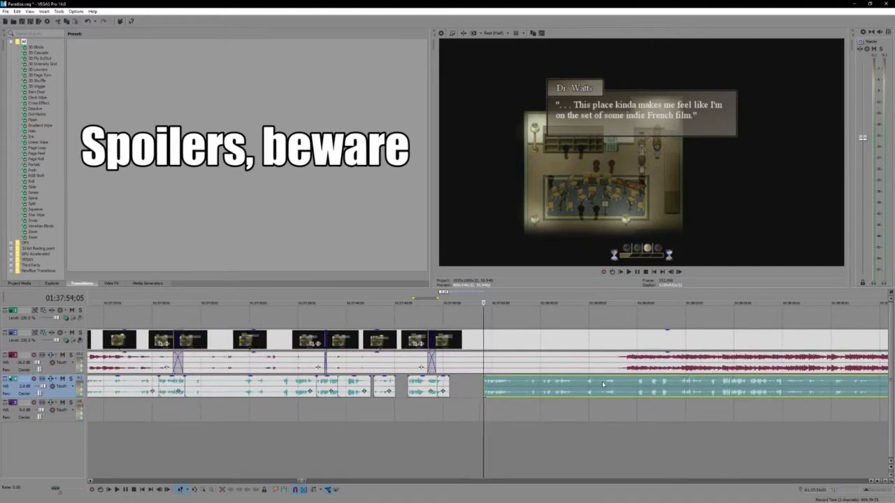
Play the next spoken line, split the voice clip at 01:37:57;07 and move the spoken piece close behind the preceding voice clip.
scroll(603, 384, up, 1)
key(space)
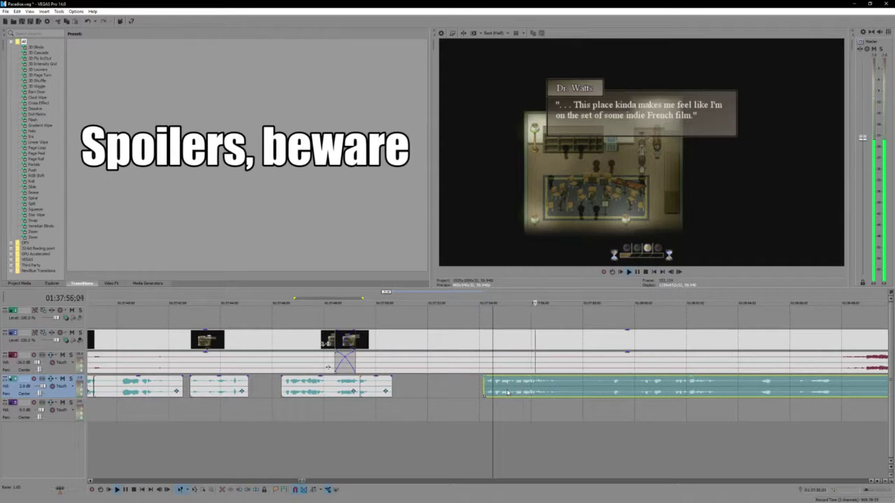
key(space)
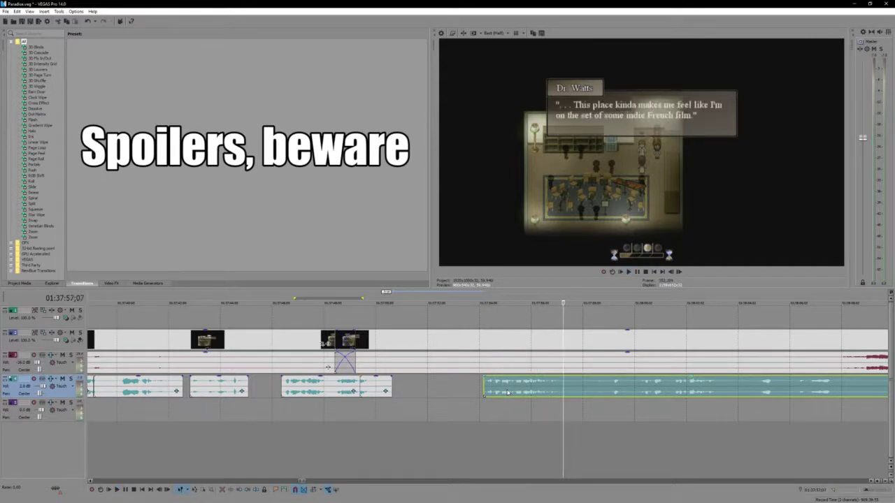
key(s)
drag(509, 393, 414, 392)
click(395, 392)
Play back from 01:37:50;06 and shift the moved spoken piece slightly later, to start at about 01:37:51;02.
click(380, 388)
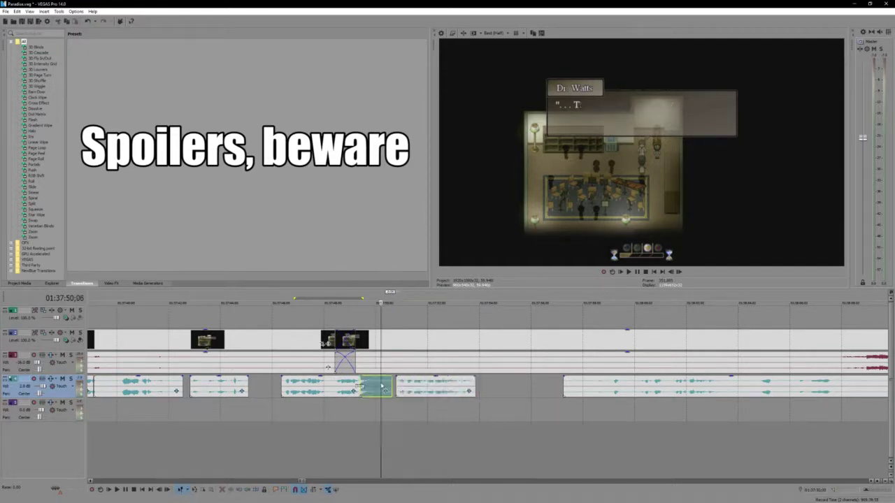
key(space)
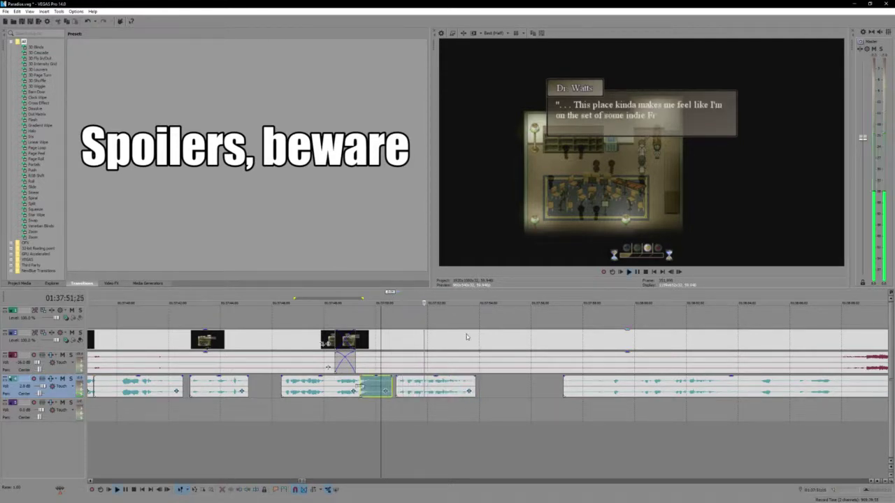
click(467, 335)
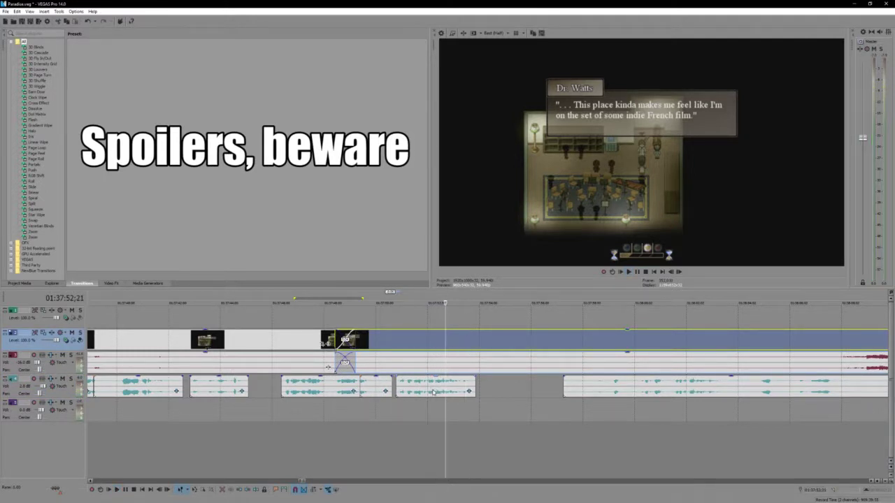
drag(433, 392, 439, 393)
click(393, 384)
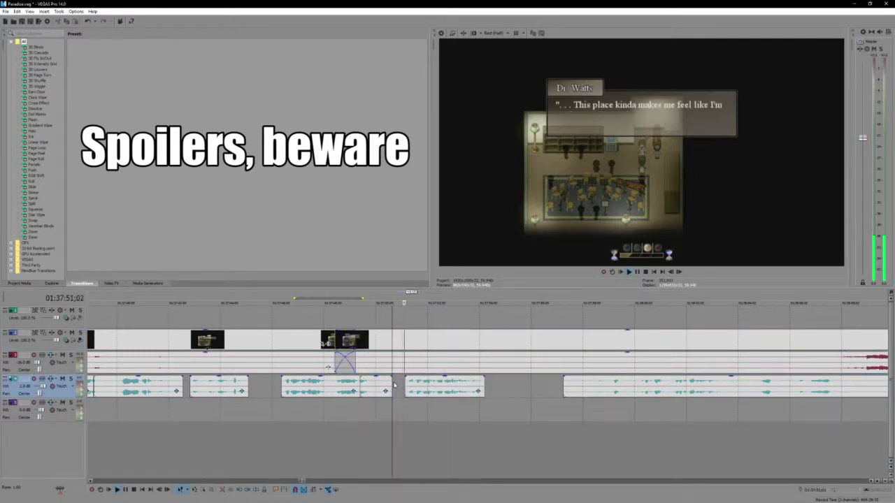
Split the game video and audio at 01:37:53;01, once the on-screen dialogue line is complete.
click(451, 342)
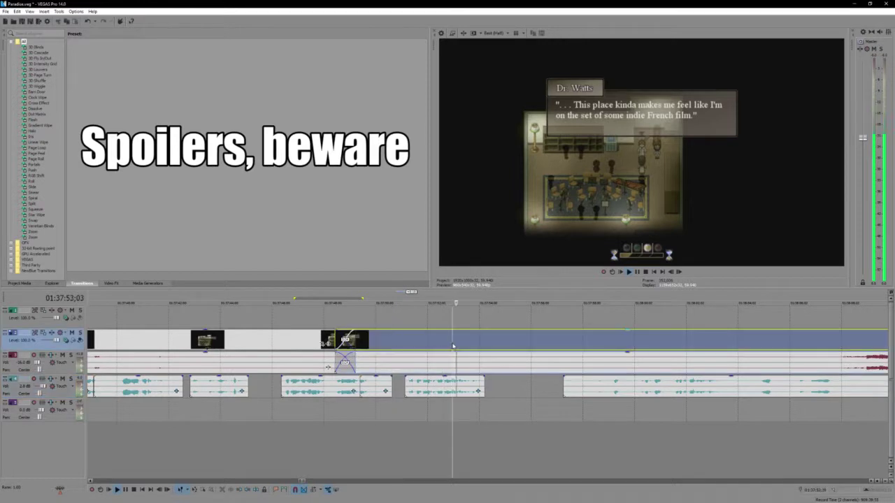
click(455, 347)
key(s)
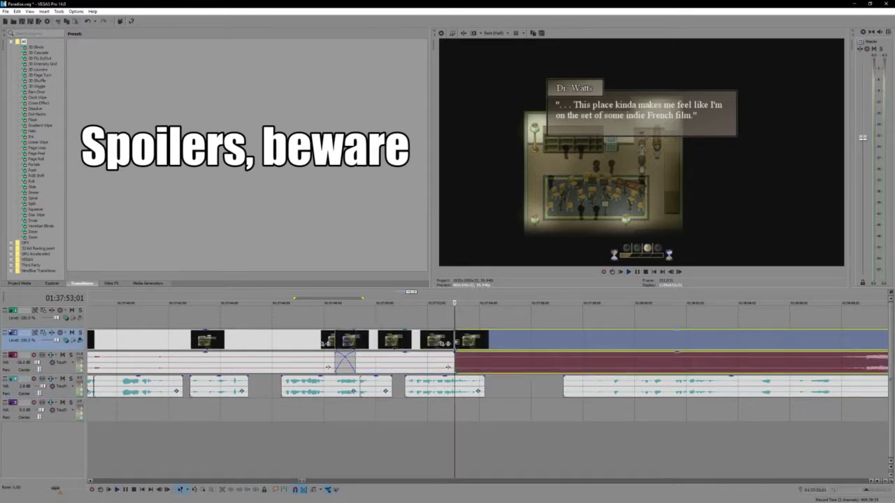
Shift the later game footage and voice together so the voice clips meet, overlapping the earlier game clip for a crossfade of about one second.
drag(472, 340, 564, 337)
click(563, 337)
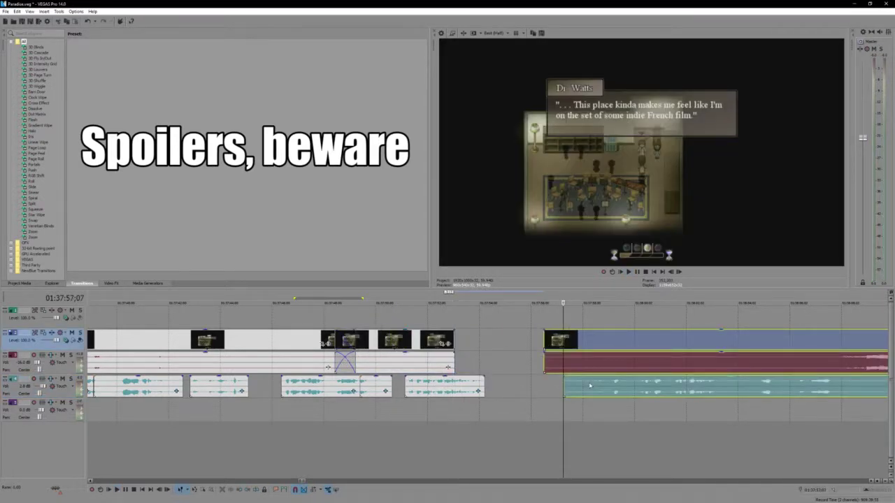
drag(584, 392, 503, 389)
drag(465, 344, 413, 325)
click(344, 340)
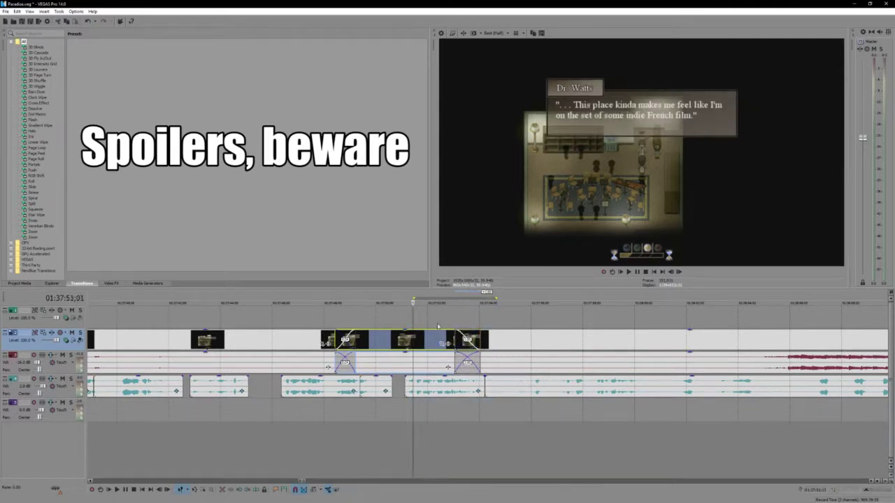
Play back the new crossfade and the commentary that follows from about 01:37:51.
key(space)
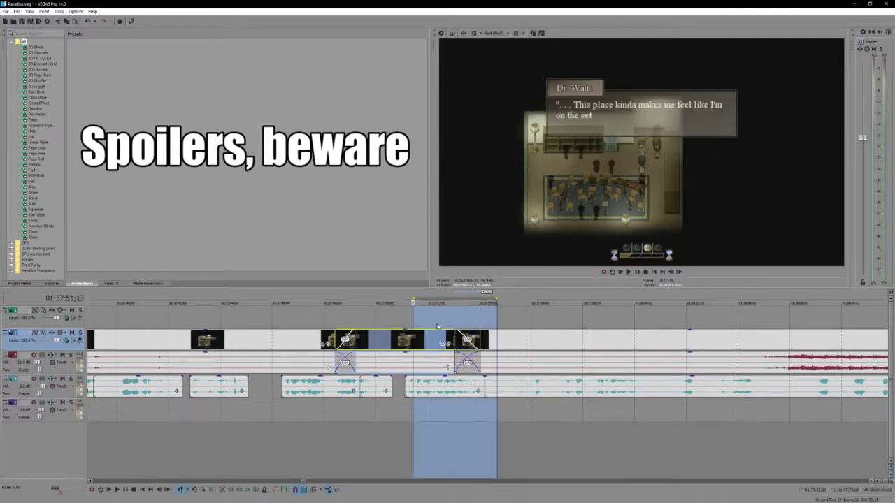
click(438, 325)
scroll(435, 326, up, 3)
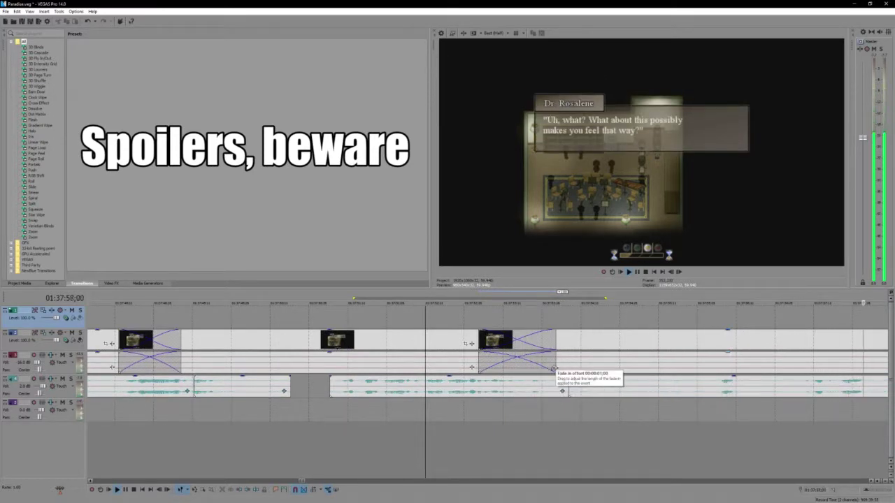
scroll(410, 413, left, 5)
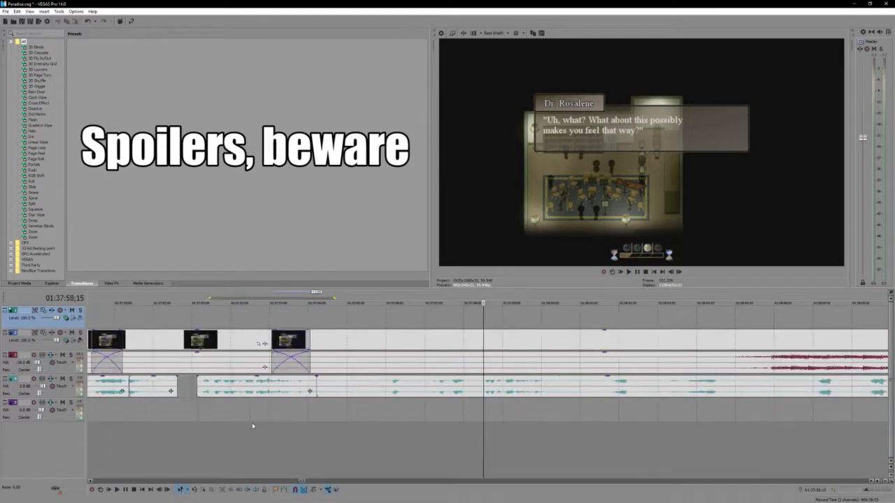
Split the voice clip at 01:37:57;00 and trim the later section's start to the next spoken line at 01:37:58;11.
click(424, 386)
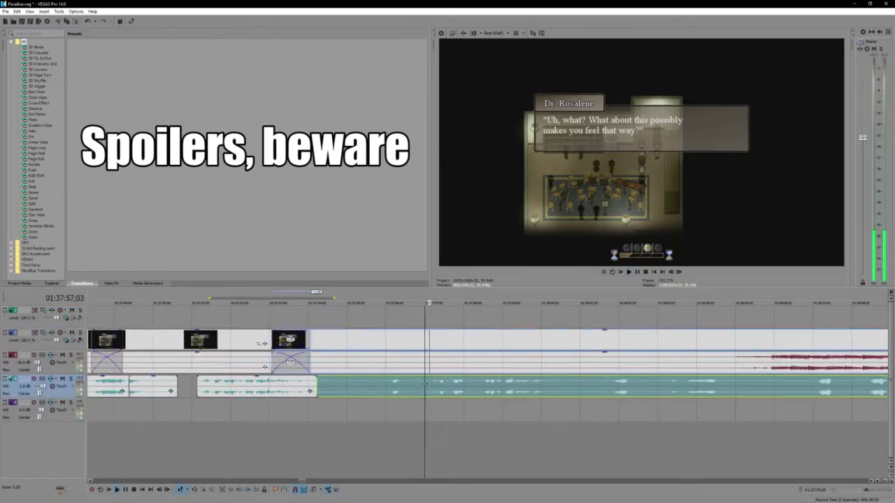
key(s)
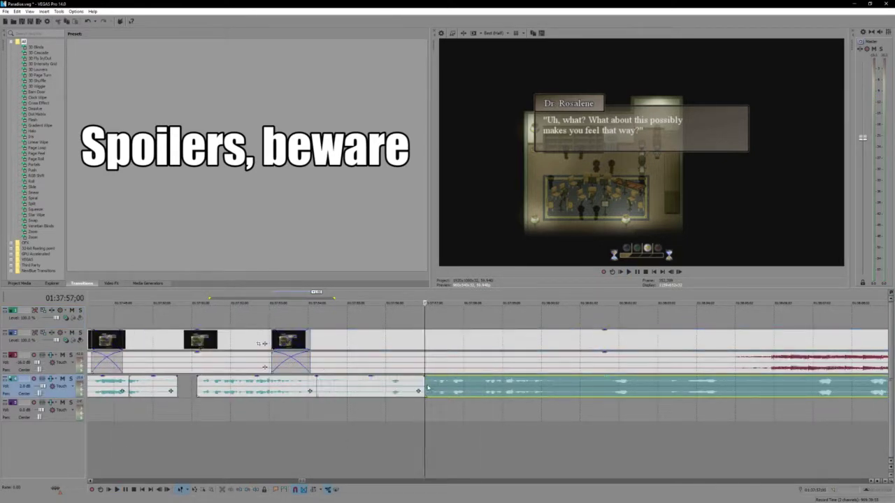
drag(427, 385, 478, 388)
click(478, 389)
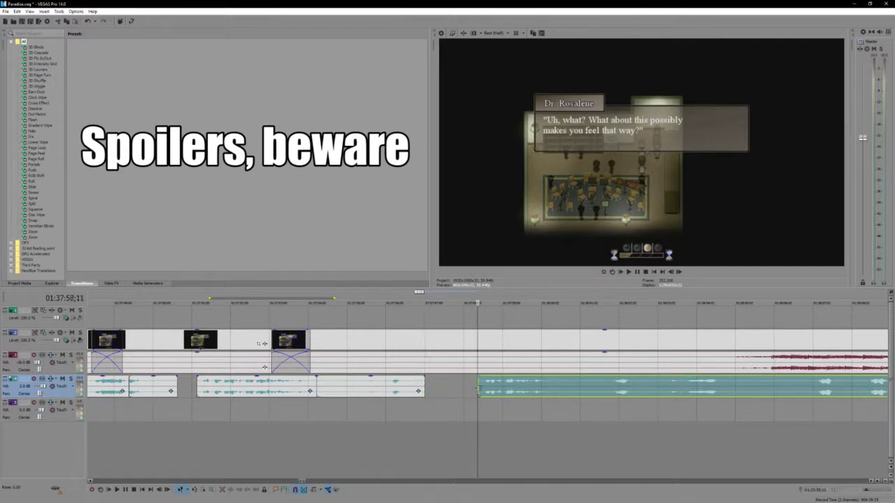
key(space)
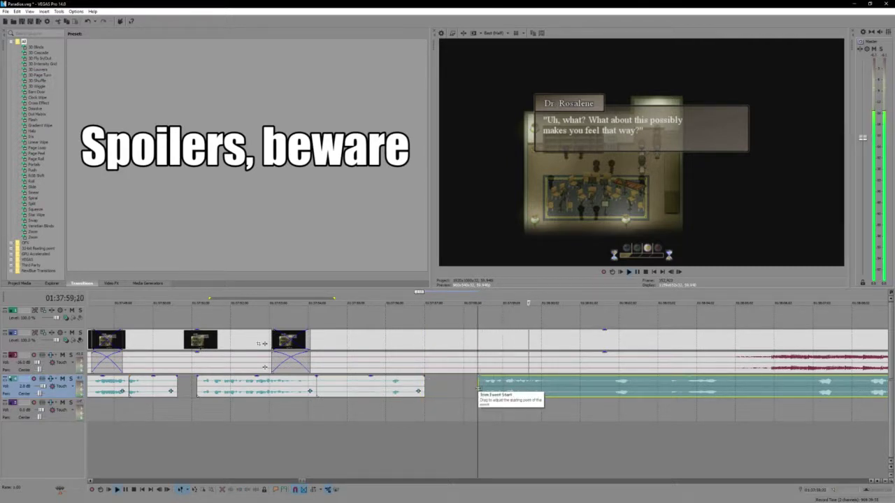
Split the game video and audio at 01:37:57;00 and move the later part to start at about 01:37:59.
click(425, 348)
key(s)
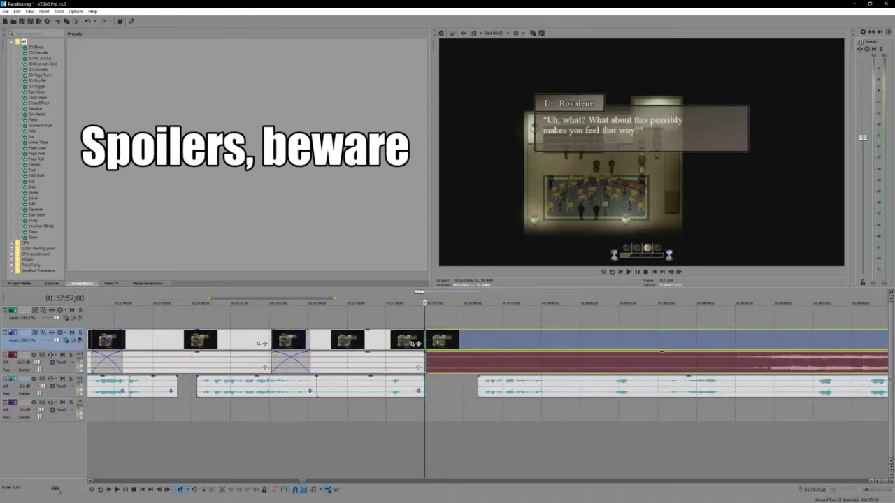
drag(428, 342, 504, 343)
Shift the later game footage and voice earlier together to close the voice gap, and extend the earlier game clip into a short crossfade.
click(511, 303)
ctrl+click(524, 388)
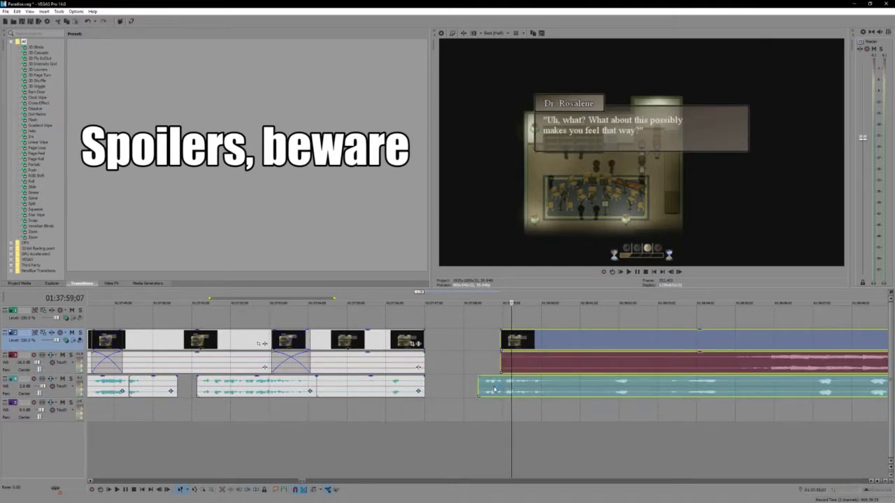
drag(524, 388, 470, 388)
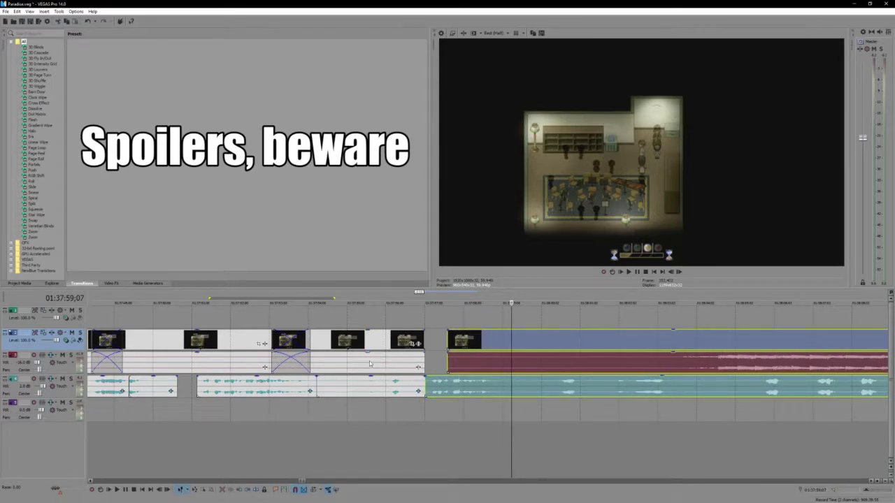
click(374, 346)
click(396, 346)
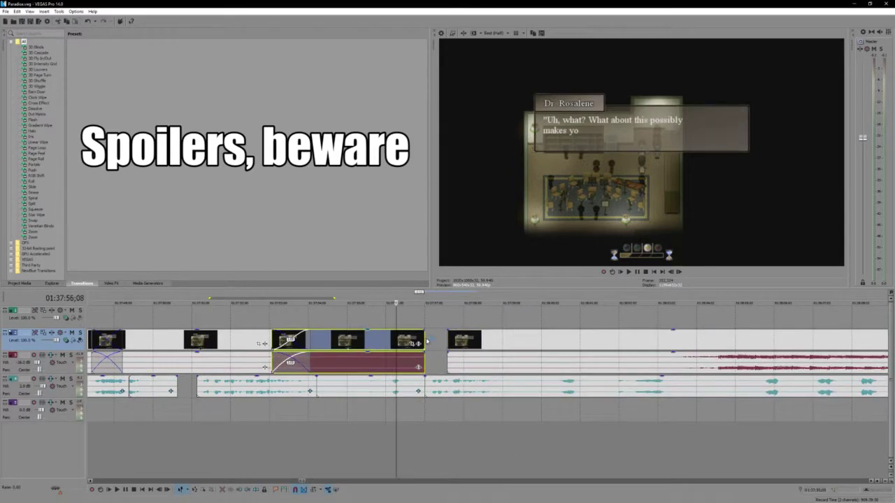
drag(422, 344, 453, 342)
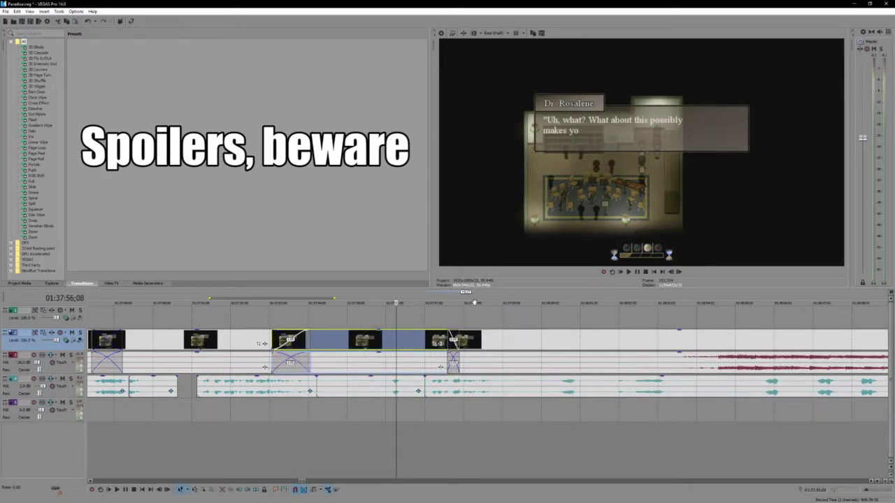
Play back the short crossfade and the joined voice lines from about 01:37:55.
drag(505, 323, 394, 324)
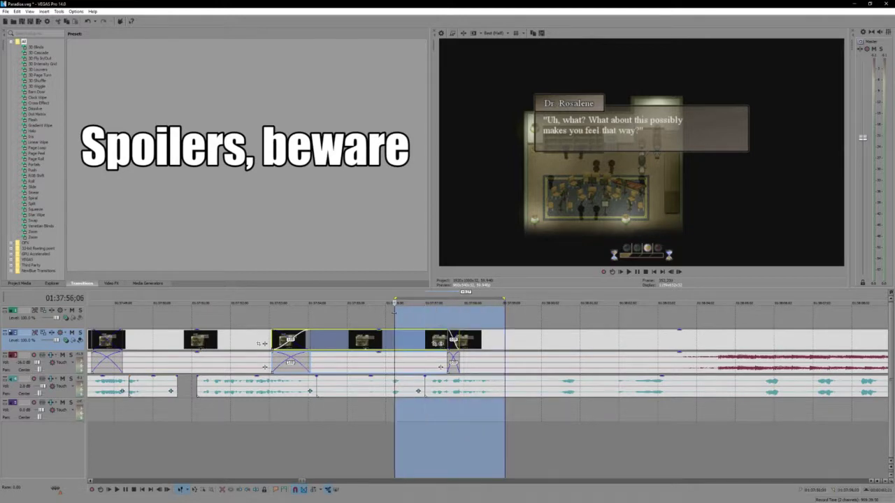
click(379, 324)
key(space)
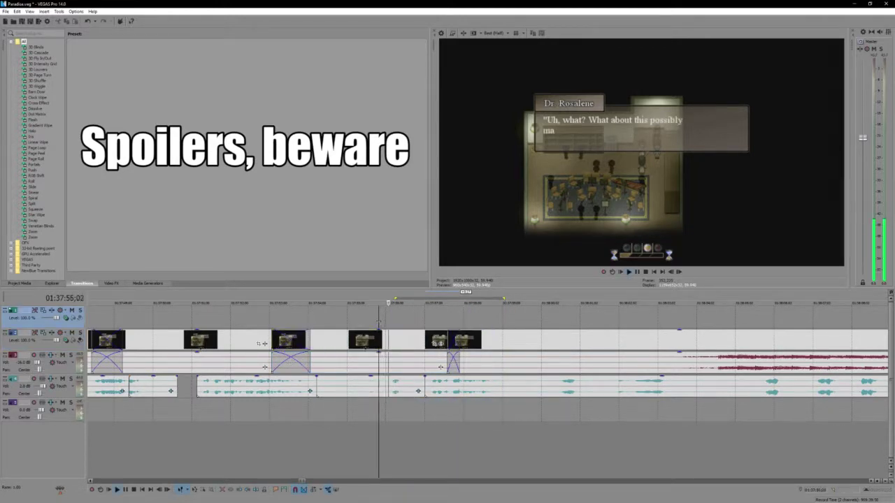
click(354, 323)
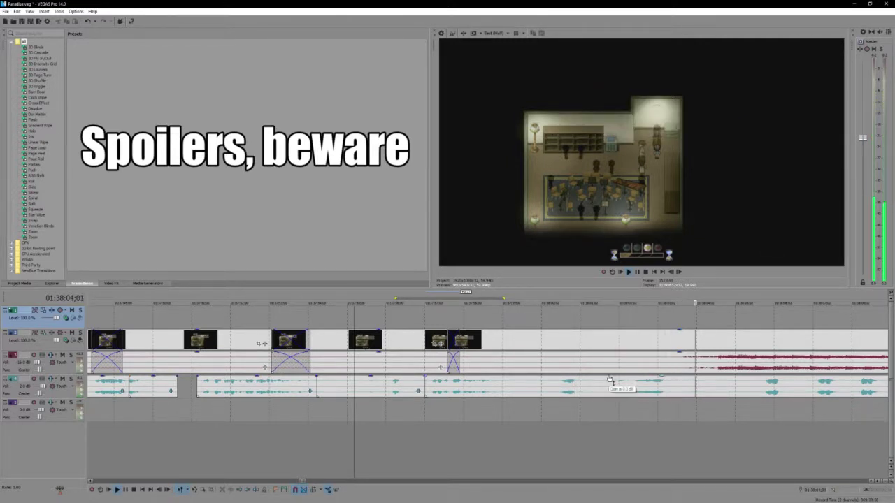
Review the commentary and gameplay up to 01:38:26;15 for the next pause to cut.
scroll(609, 383, down, 4)
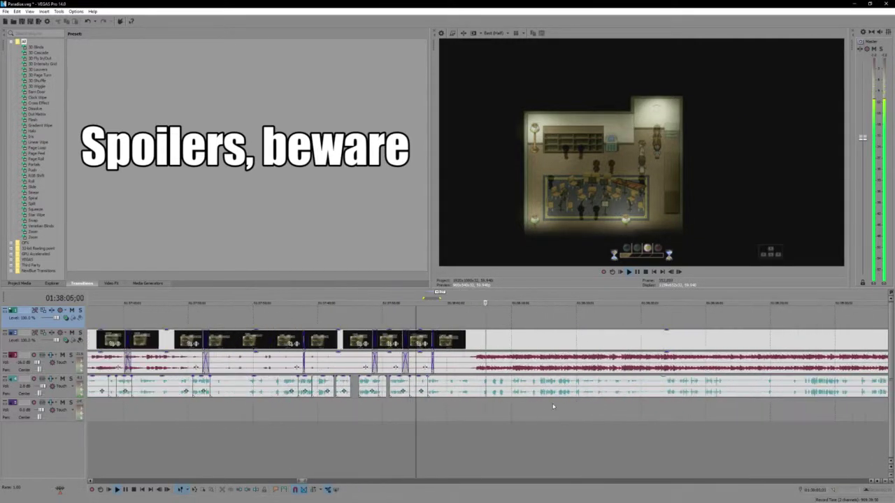
click(586, 383)
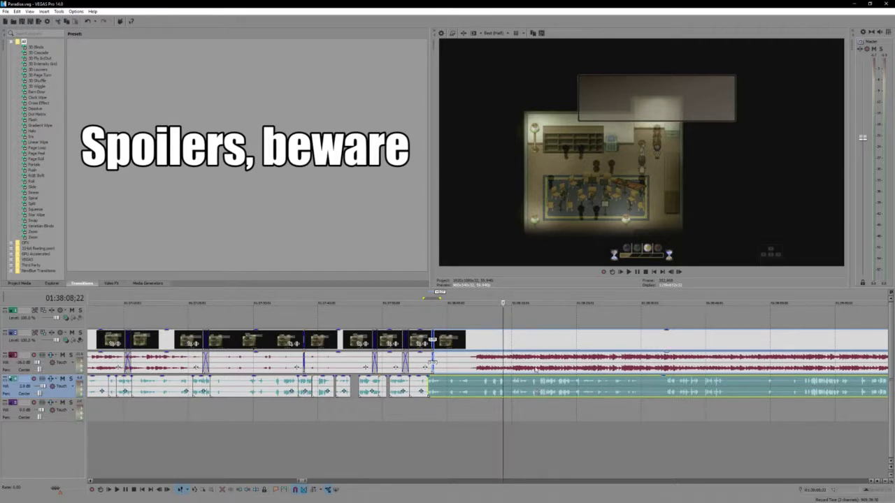
scroll(536, 392, down, 5)
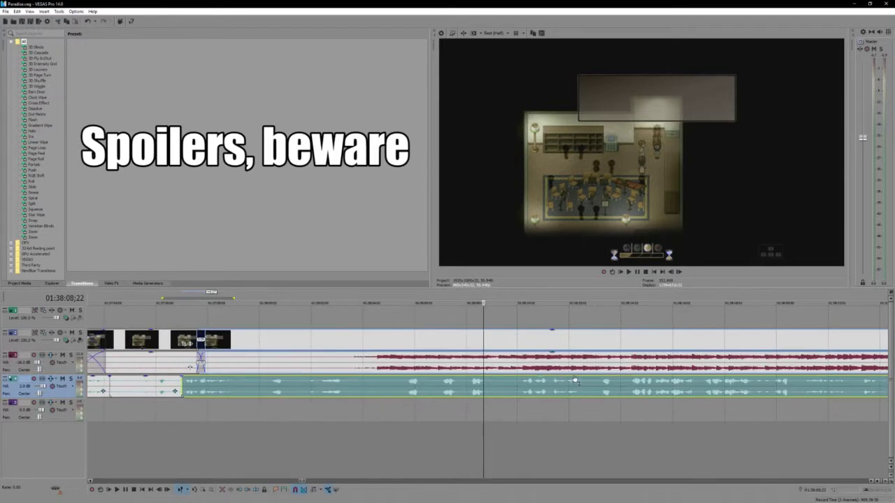
click(451, 390)
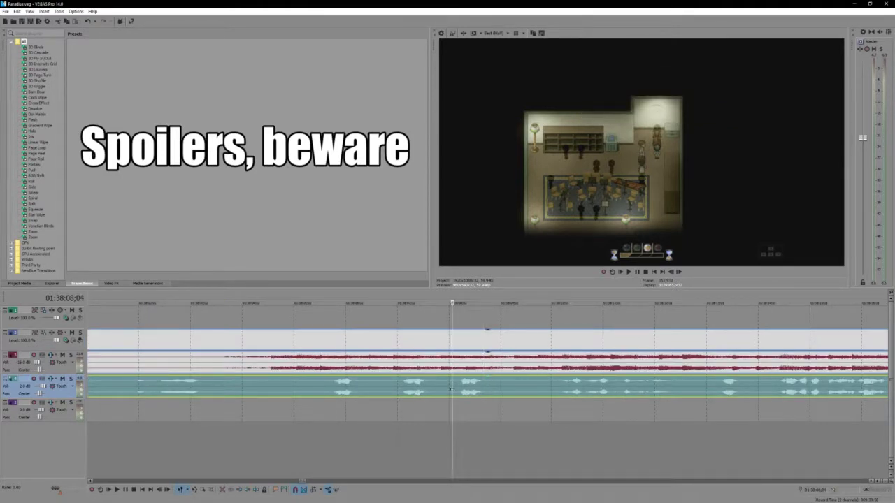
key(space)
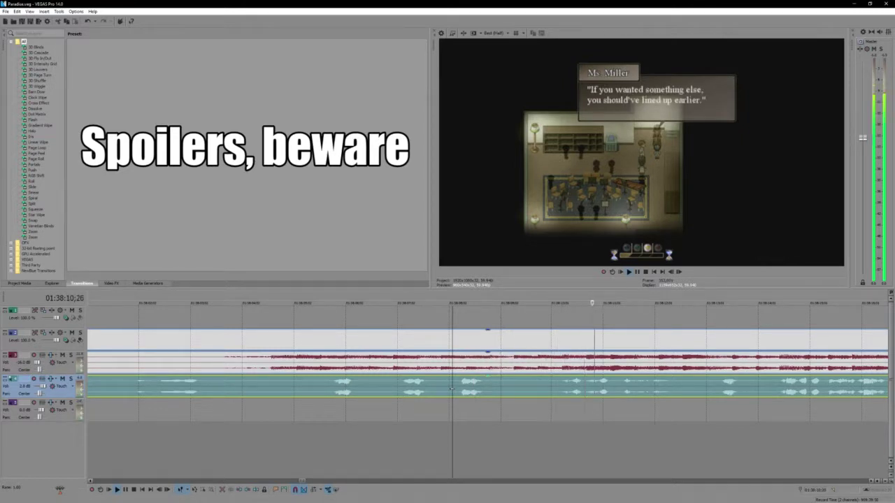
scroll(452, 389, down, 4)
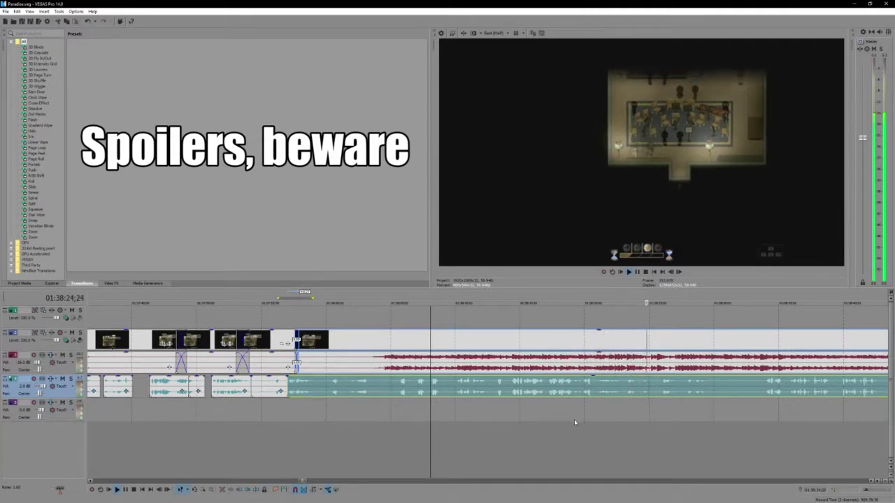
key(Return)
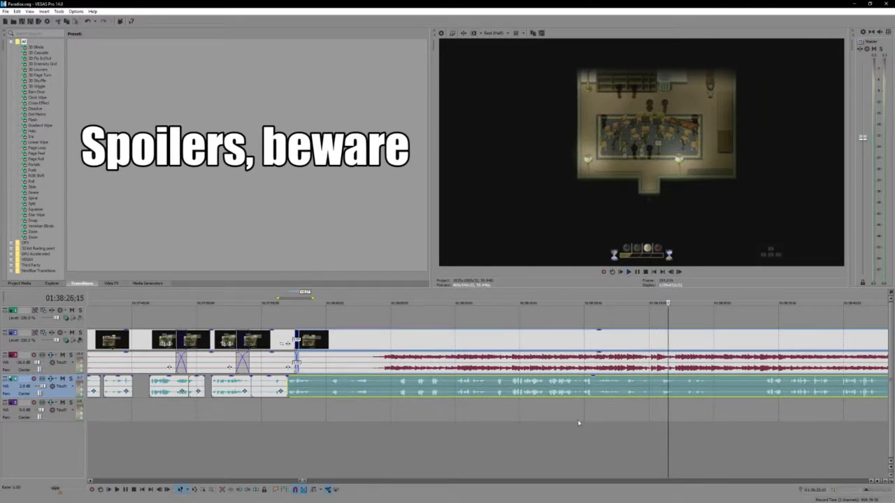
Continue reviewing the commentary and hallway gameplay from 01:38:26;15 to 01:38:52;25 for pauses to cut.
key(space)
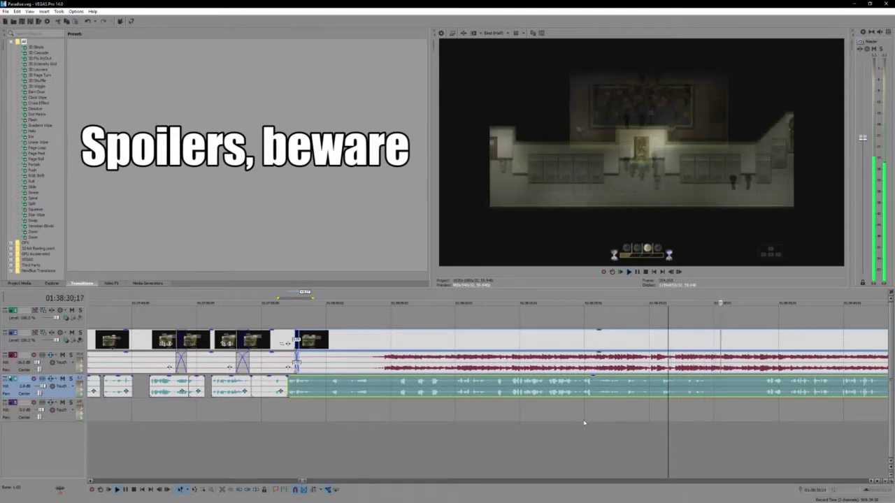
key(space)
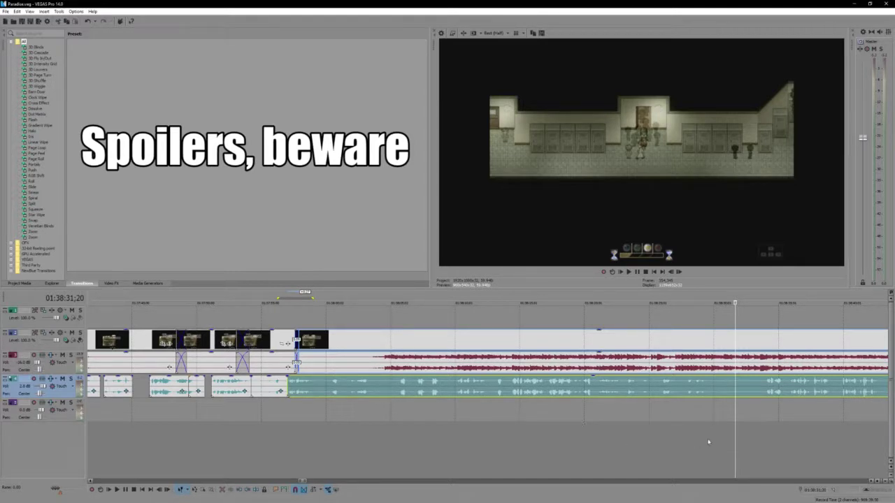
scroll(711, 438, up, 3)
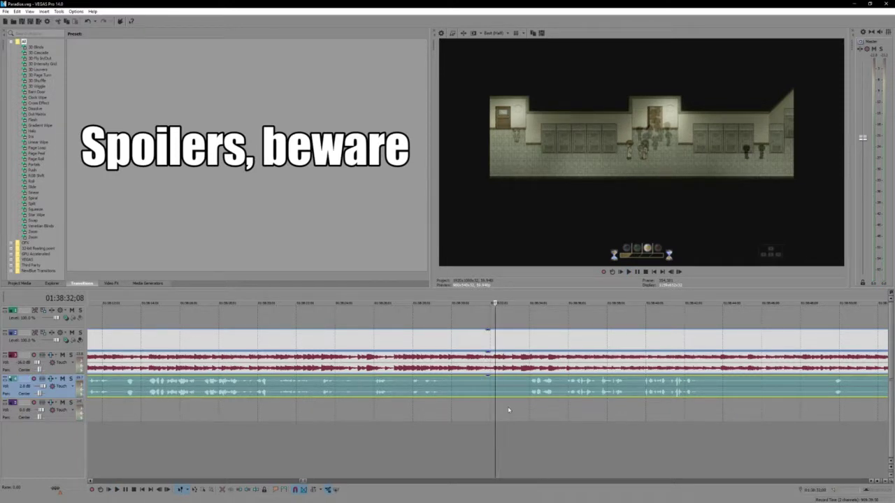
key(space)
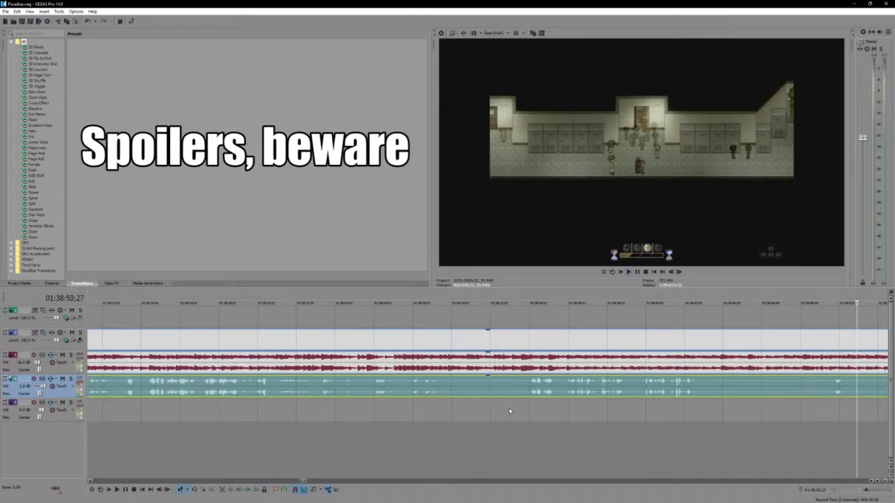
scroll(509, 411, up, 2)
key(space)
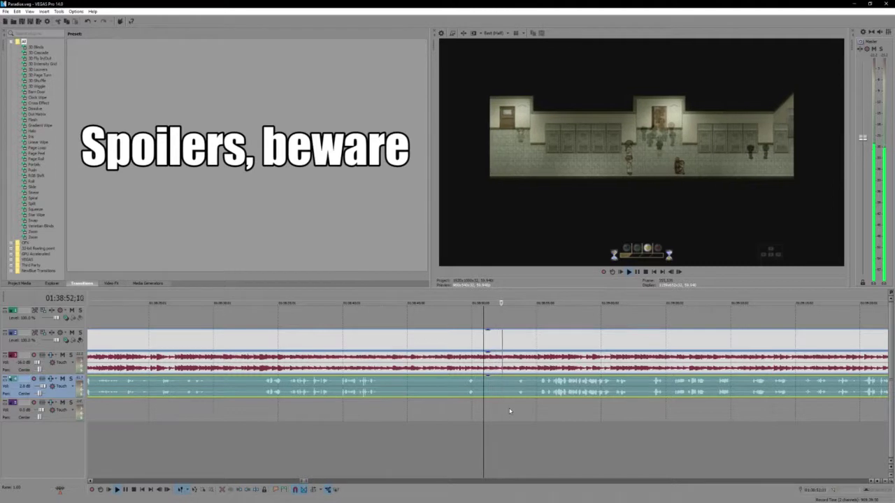
key(Return)
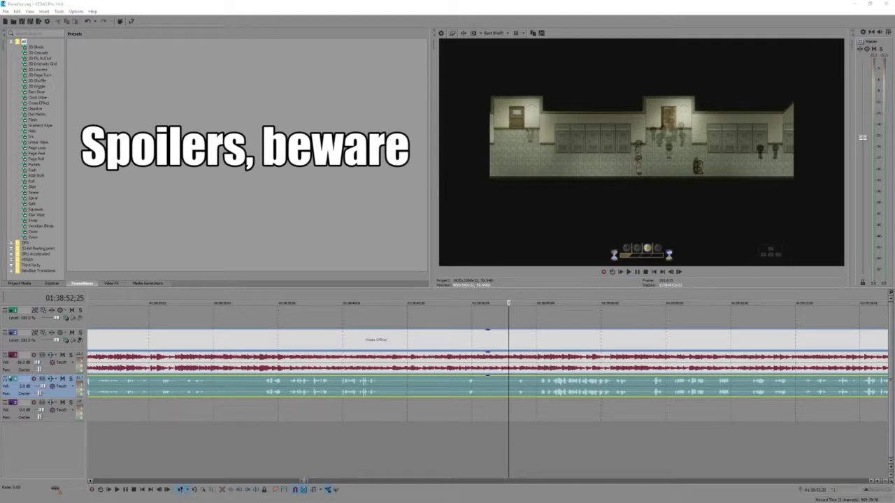
Review the commentary and hallway gameplay from 01:38:52;25 to 01:39:08;11 for the next pause to cut.
key(alt+Tab)
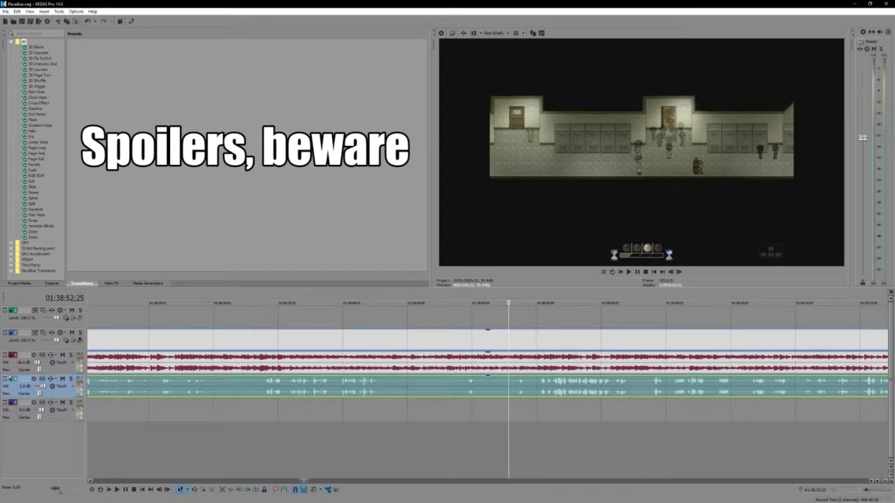
click(507, 407)
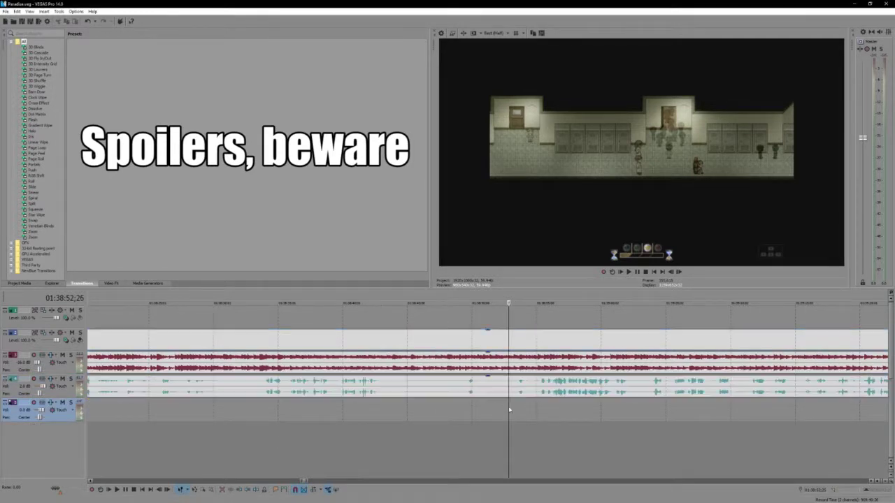
scroll(508, 408, up, 2)
click(486, 327)
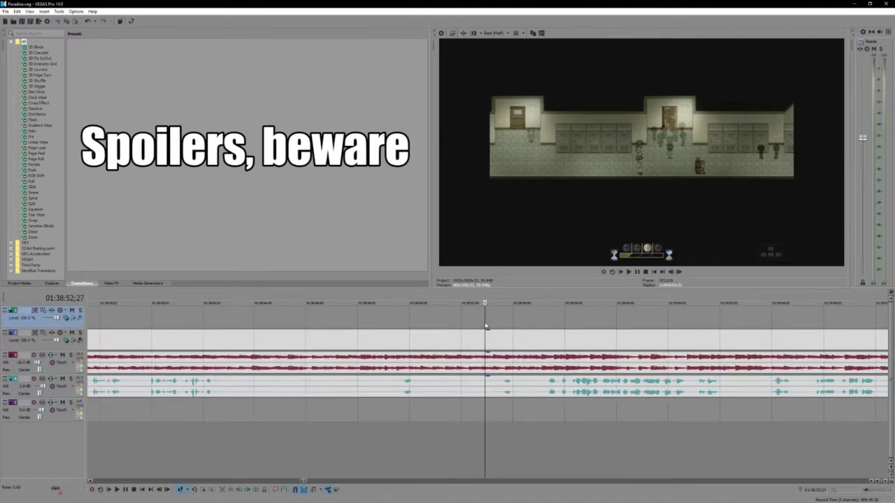
click(483, 388)
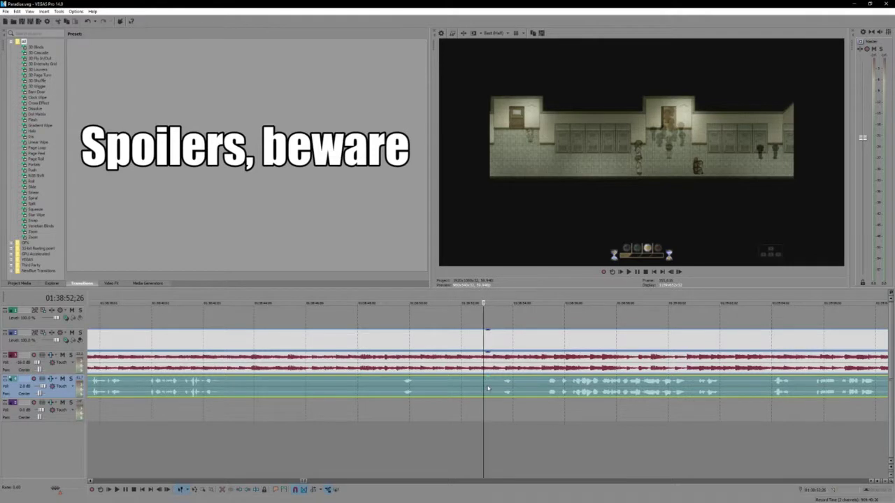
click(487, 385)
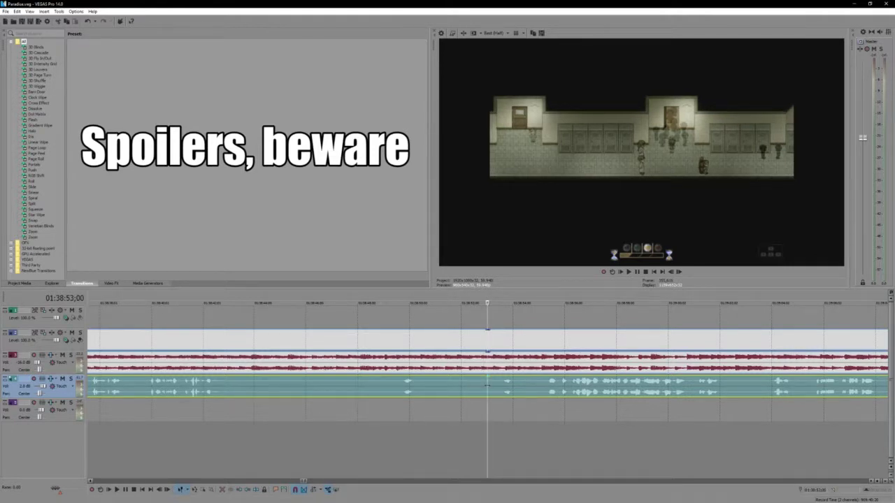
key(space)
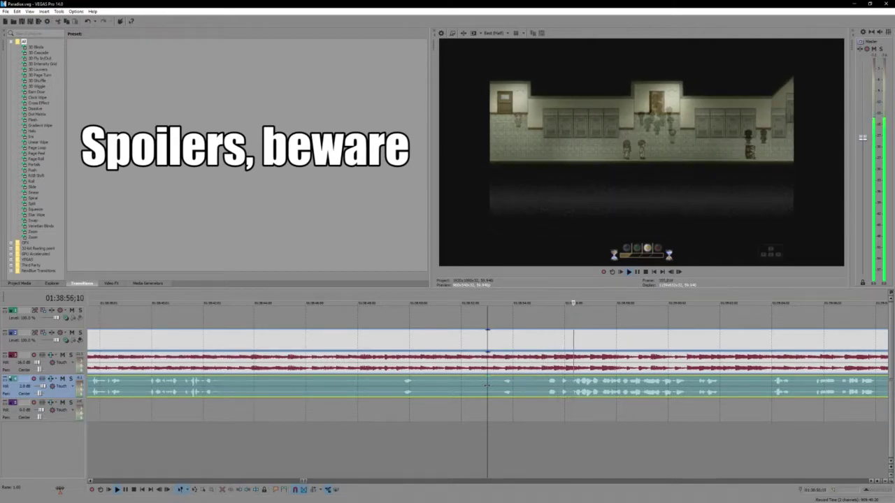
scroll(549, 412, down, 1)
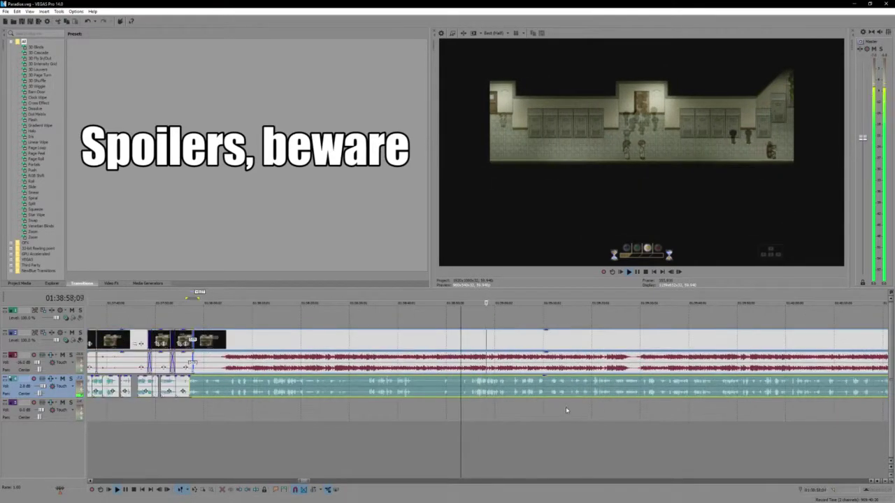
click(566, 407)
scroll(566, 407, up, 2)
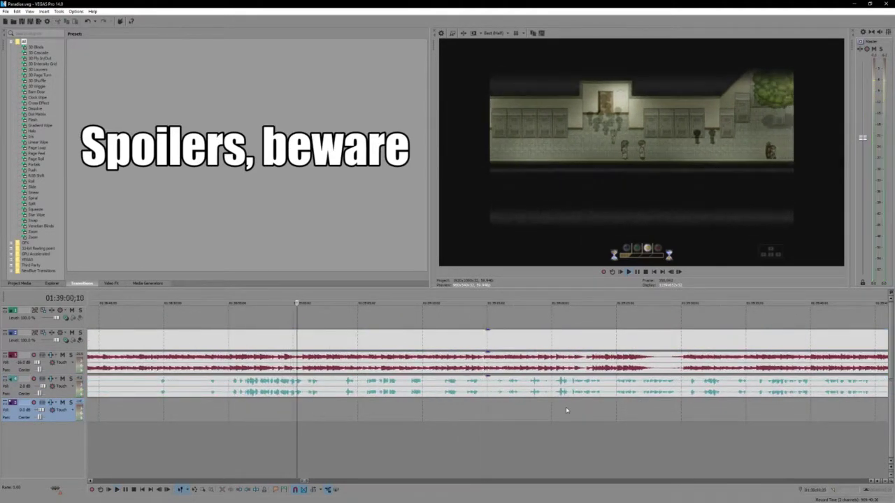
key(space)
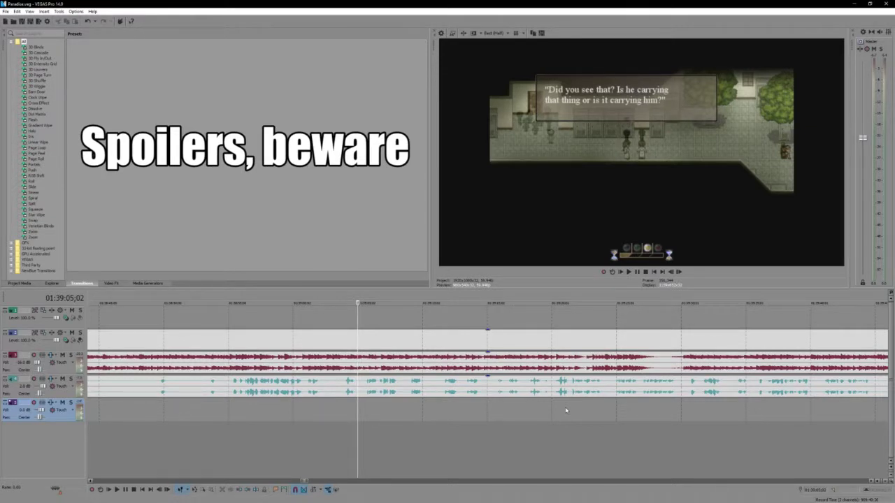
key(space)
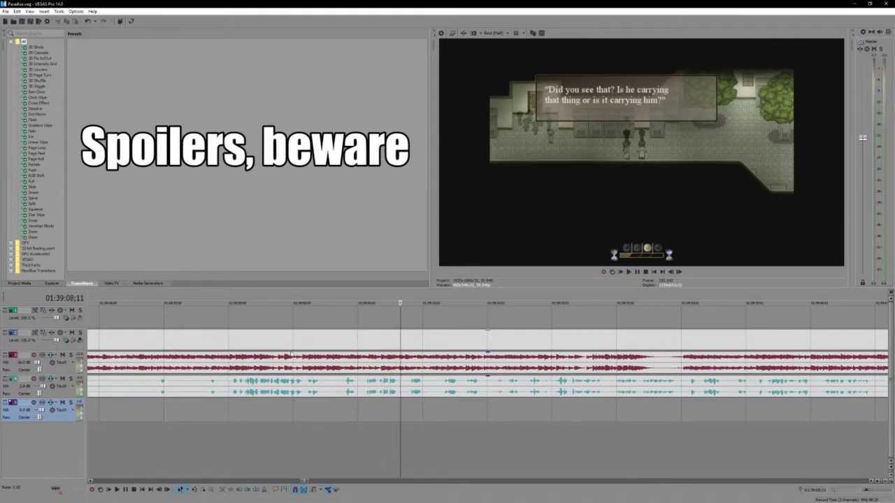
Split the voice track at 01:39:03;23 and trim the start of the later voice clip to about 01:39:08.
click(345, 390)
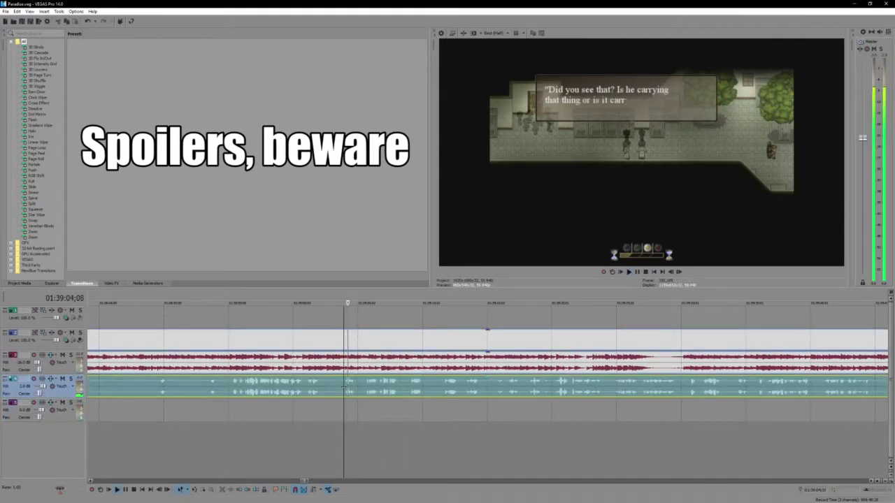
click(341, 388)
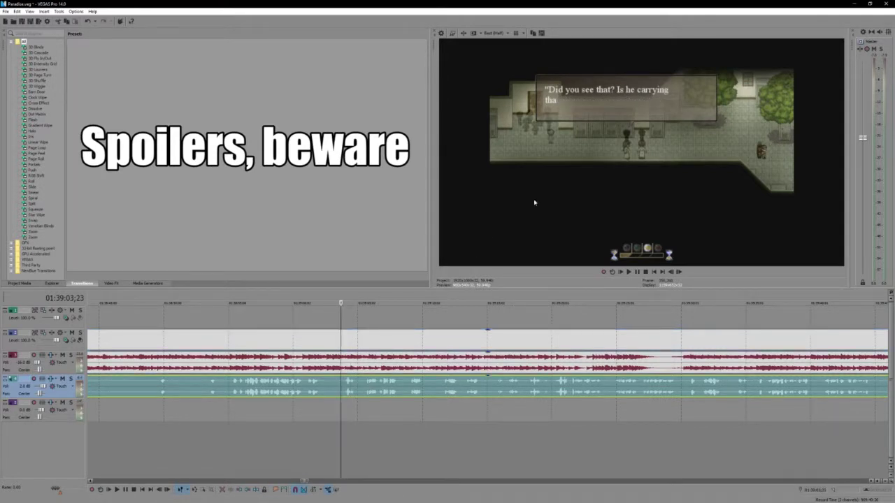
key(s)
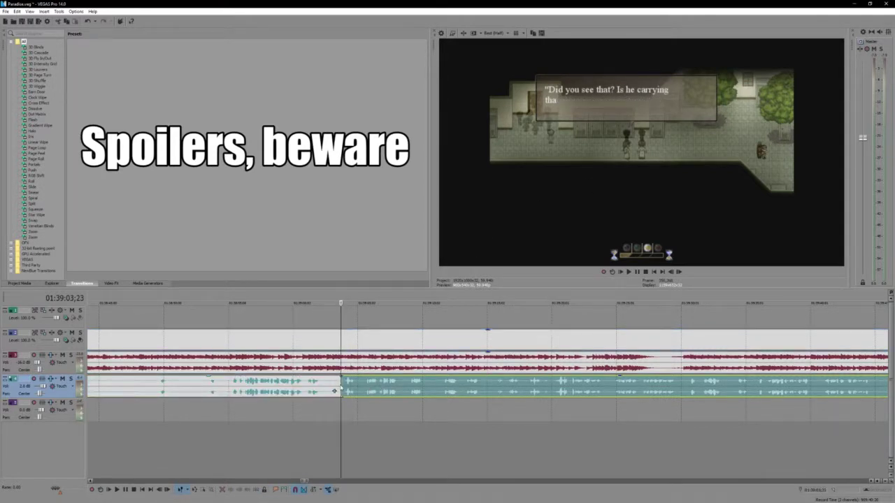
drag(358, 393, 405, 393)
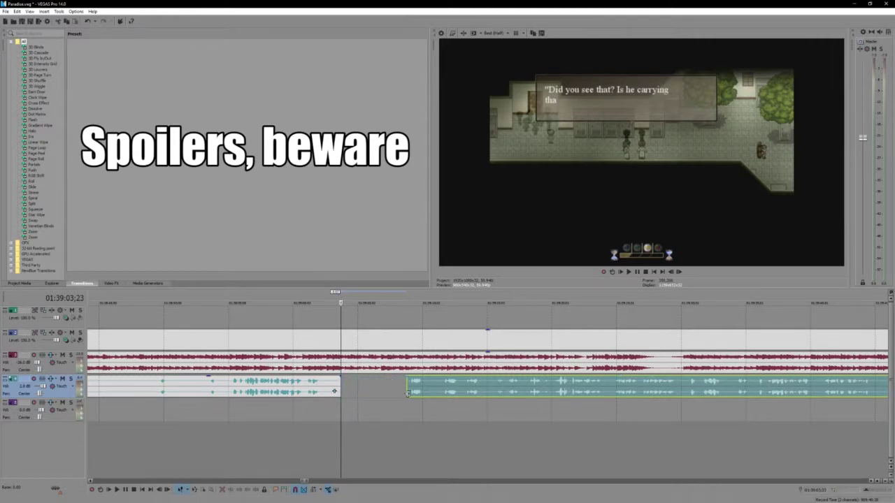
click(406, 394)
Listen through the later voice clip and trim its start further to about 01:39:20, just before the next wanted line.
click(435, 389)
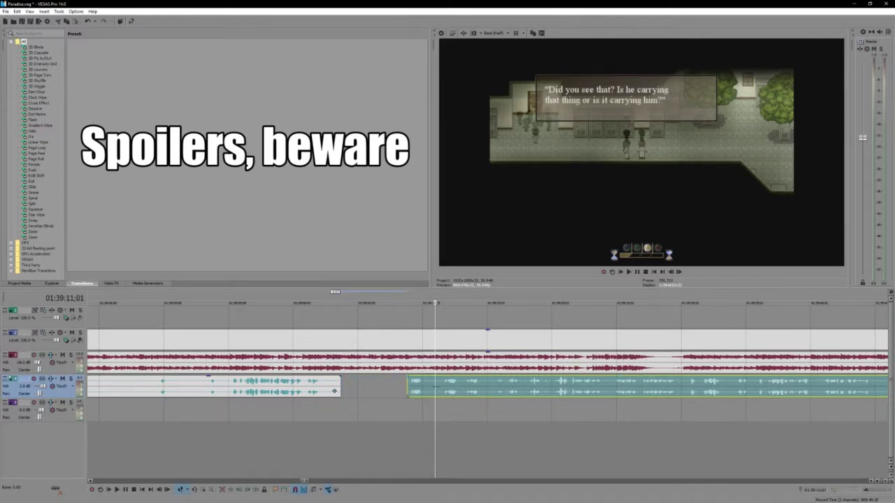
click(439, 390)
click(441, 389)
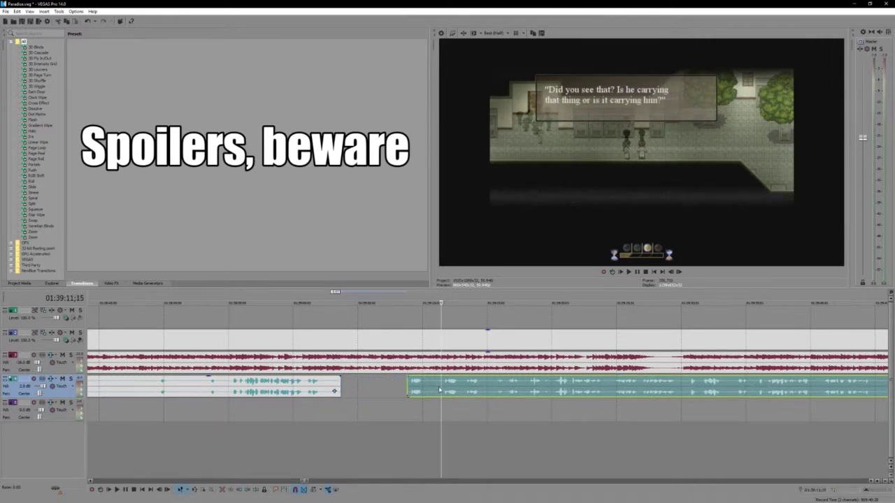
key(space)
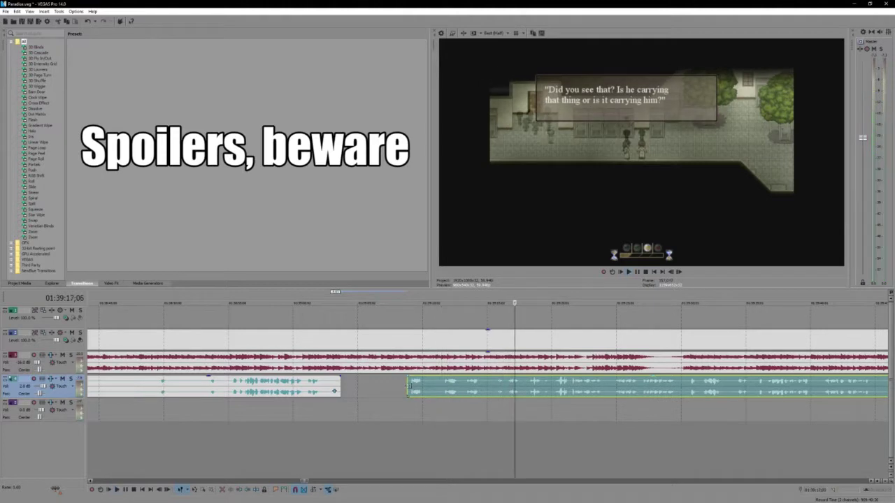
drag(408, 387, 540, 386)
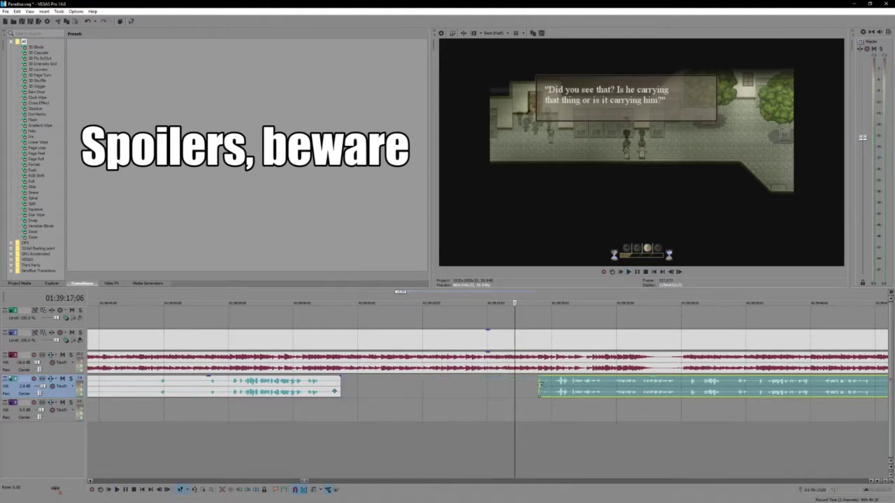
click(553, 386)
key(space)
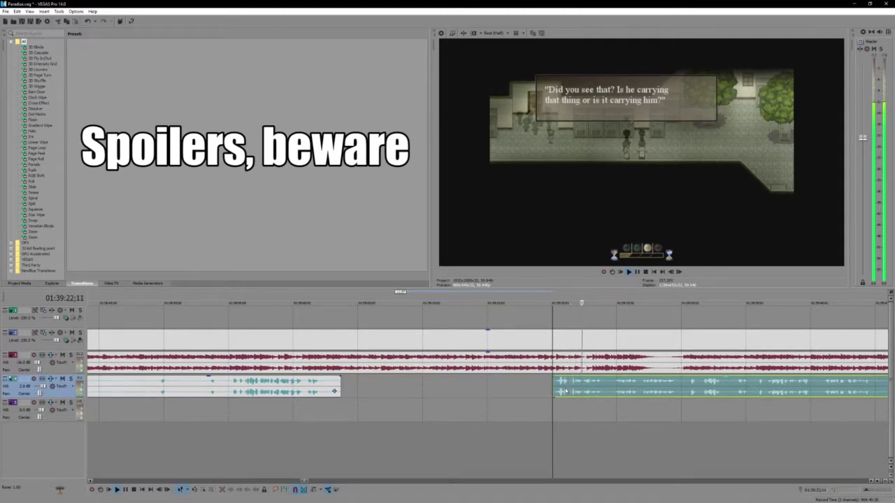
Split the later voice clip at 01:39:23;25 and move the short line before it earlier, against the clip ending at 01:39:03;23.
key(Return)
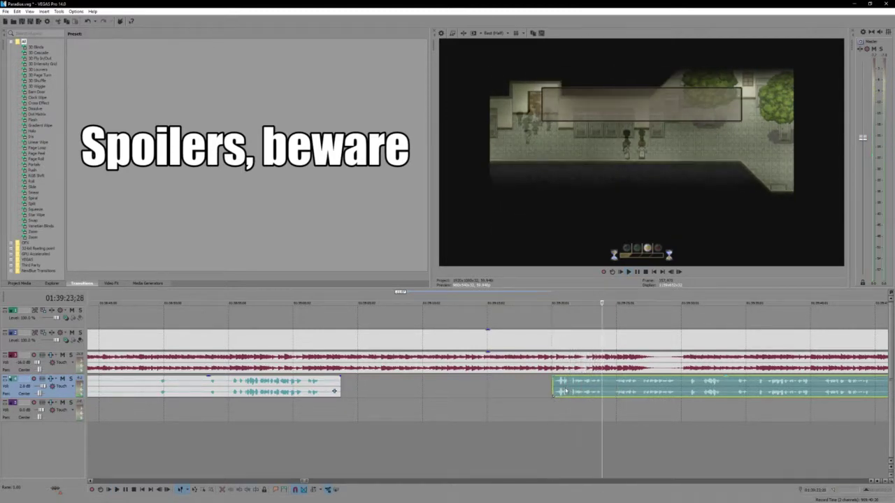
key(s)
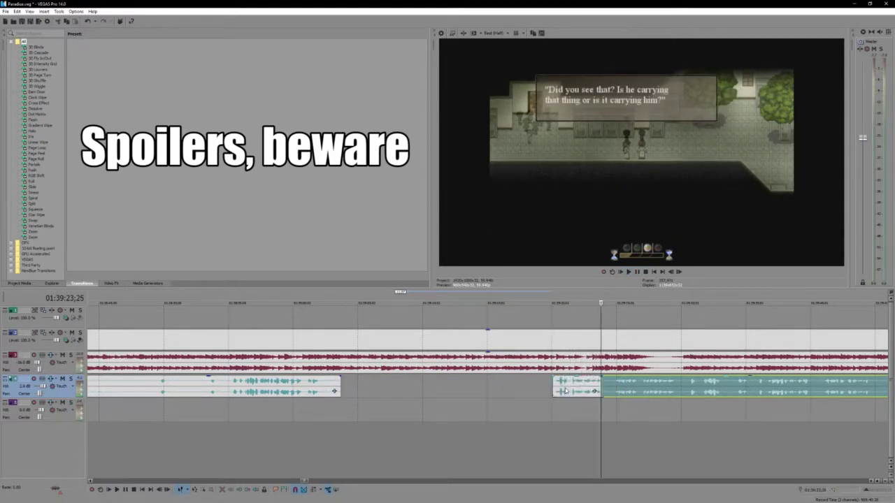
click(565, 392)
drag(565, 391, 358, 391)
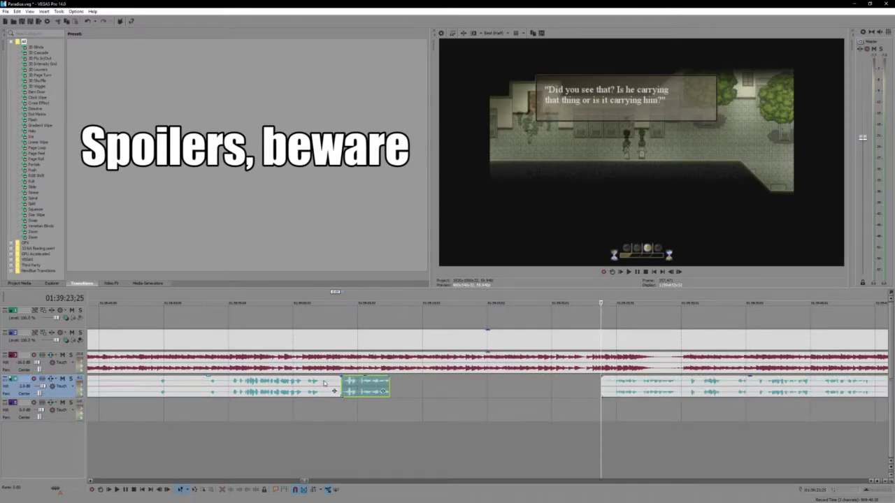
Play the voice join and trim the end of the earlier voice clip to about 01:39:03;03.
click(326, 387)
key(space)
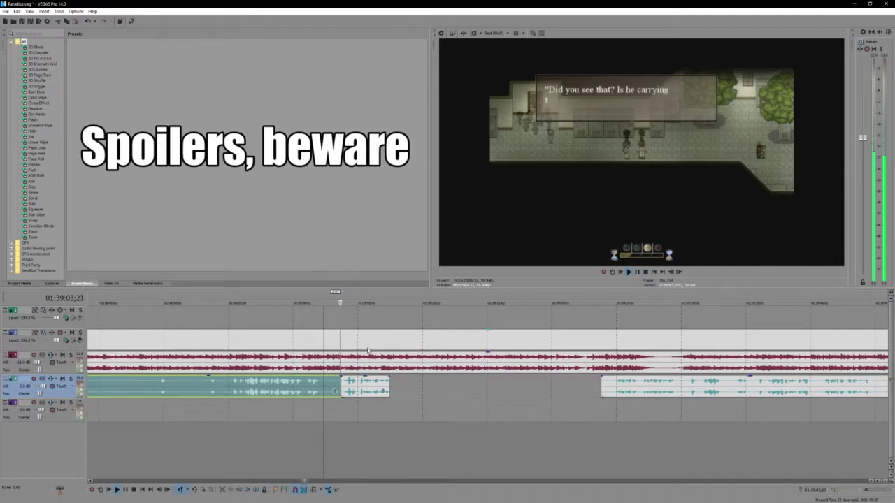
click(327, 392)
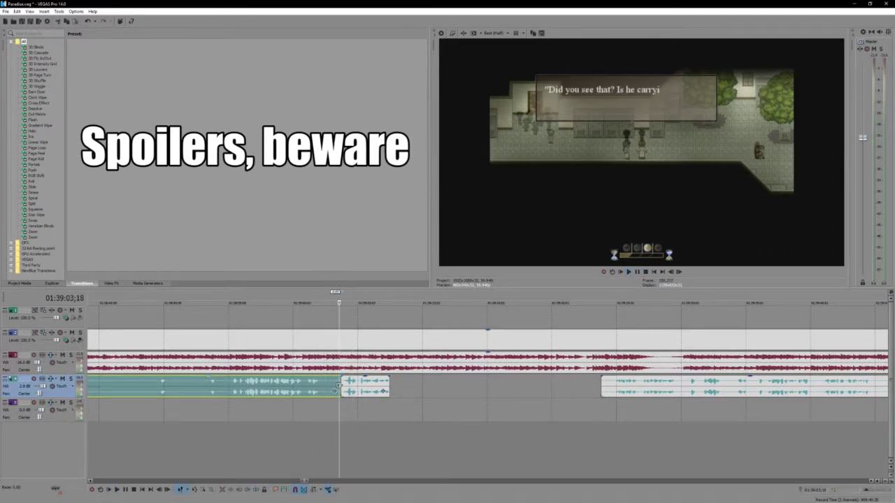
click(331, 387)
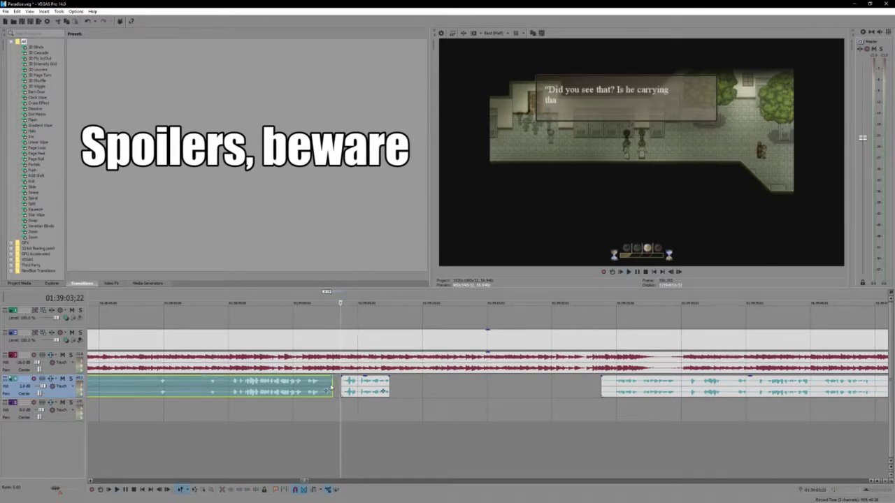
Cut the gameplay between 01:39:06;07 and about 01:39:23, and shift the later footage and voice together against the short voice line.
click(373, 342)
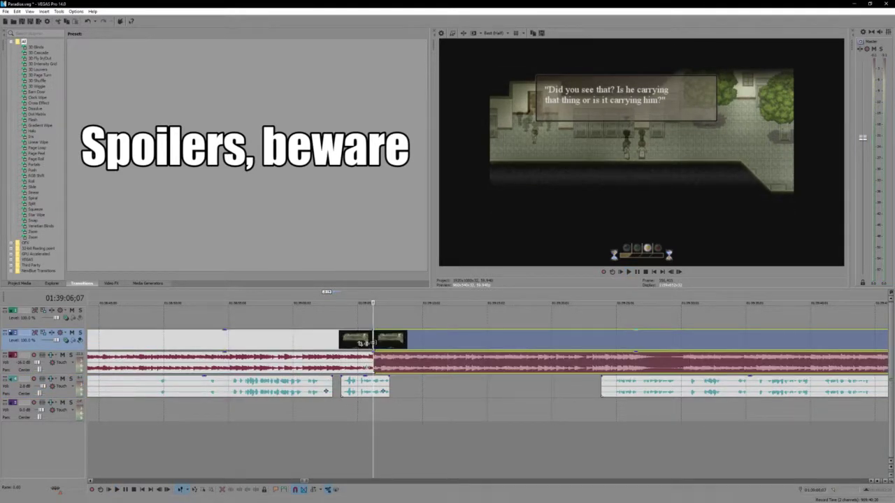
drag(432, 342, 395, 381)
ctrl+click(608, 385)
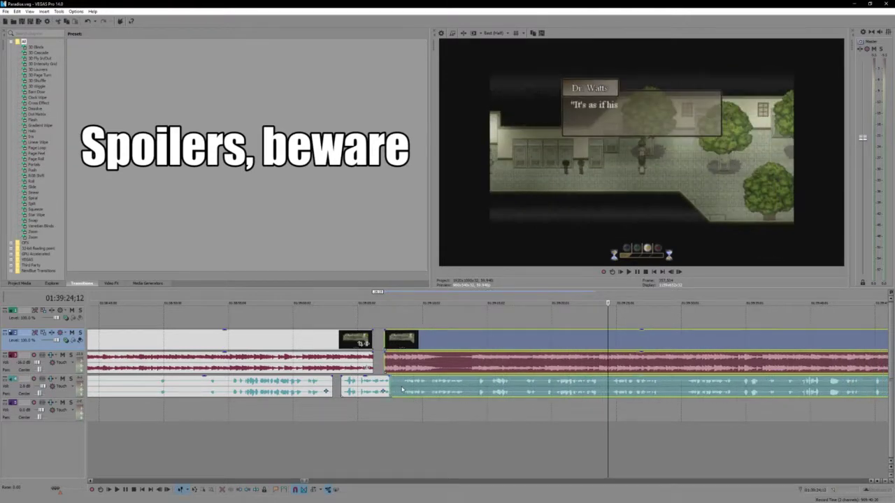
click(395, 381)
scroll(395, 381, up, 3)
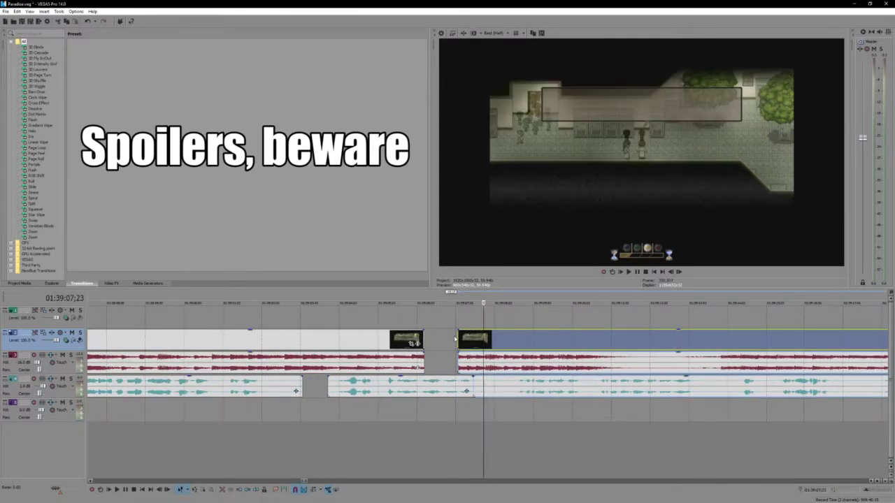
Extend the gameplay clips on both sides of the gap so they overlap in a crossfade of about one second near 01:39:06.
click(407, 339)
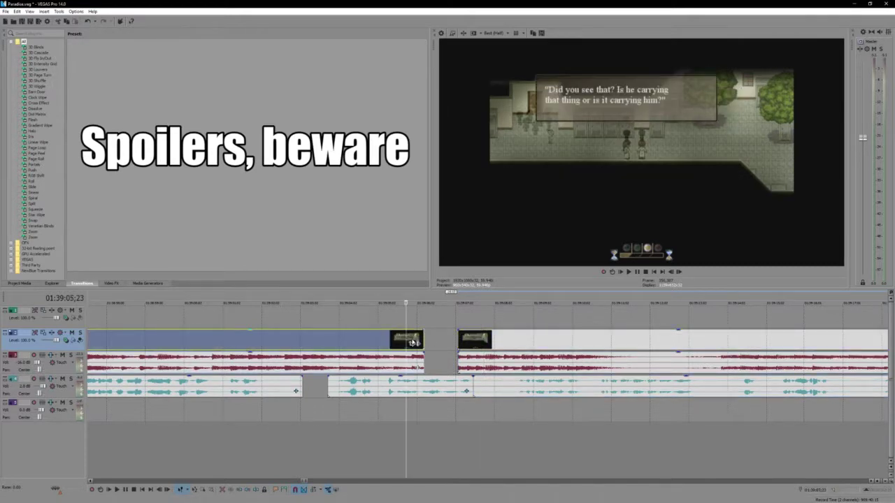
click(459, 339)
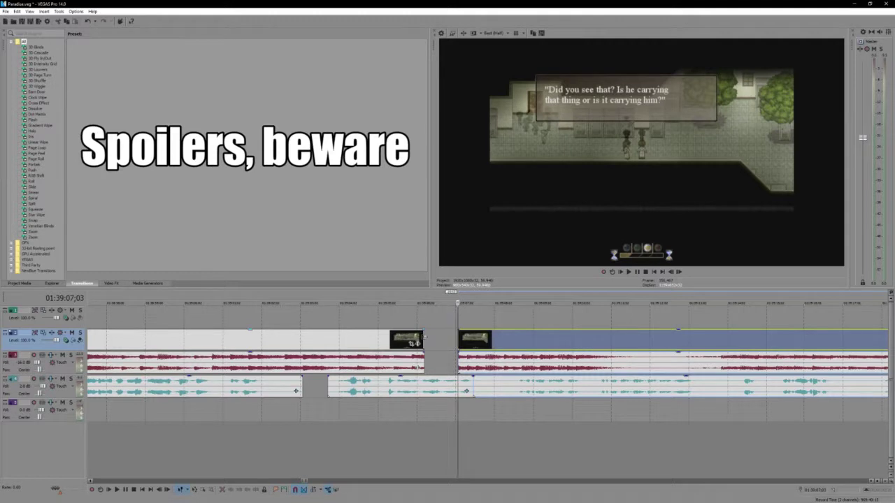
click(463, 346)
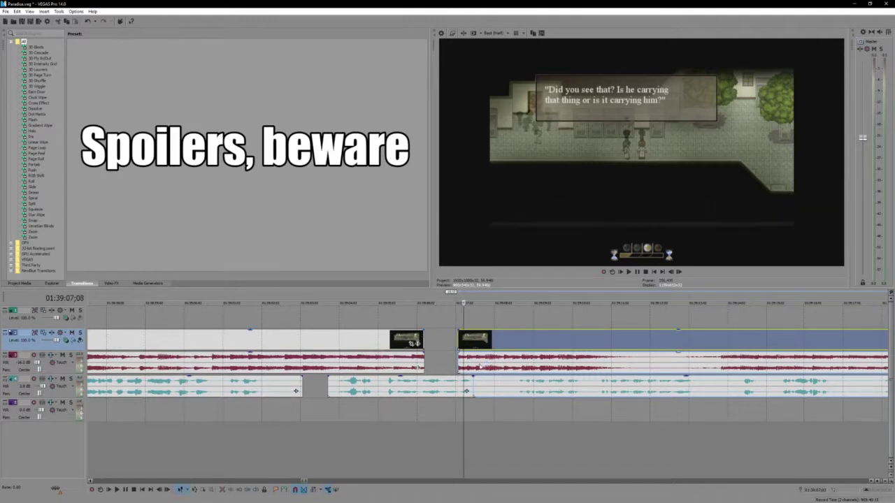
click(473, 345)
drag(472, 342, 343, 320)
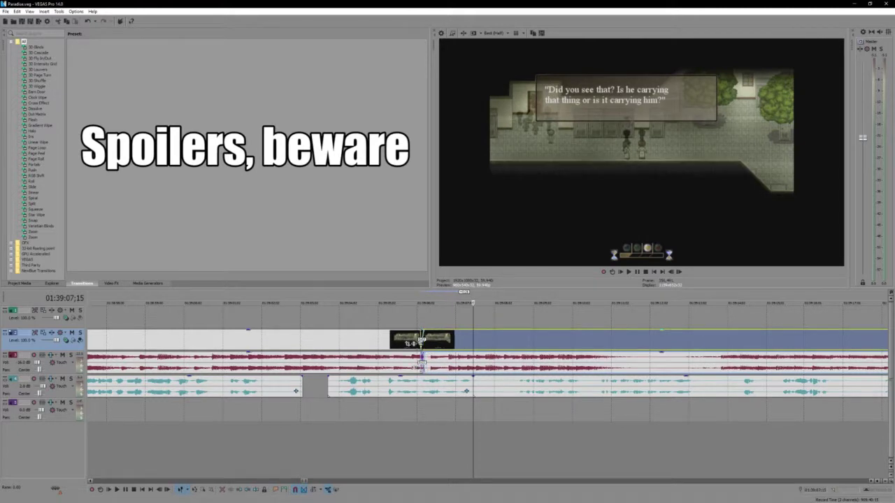
click(453, 343)
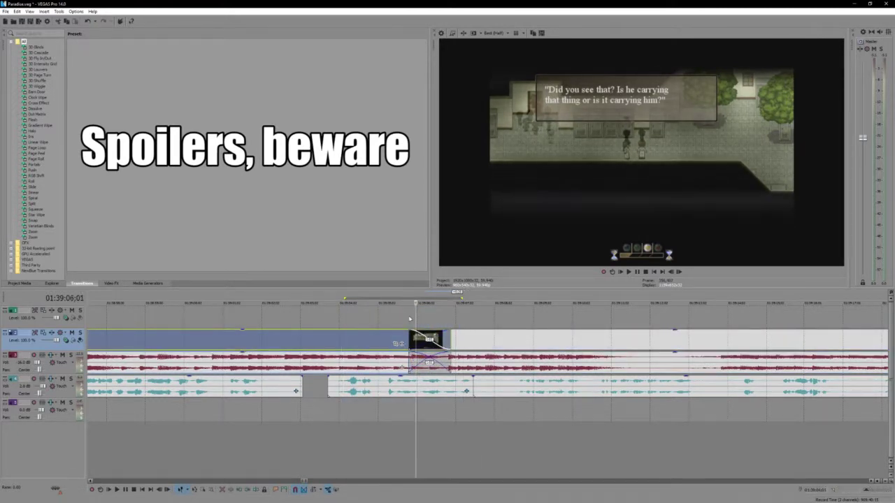
Review the new crossfade and the joined voice lines from about 01:39:03;03.
double_click(379, 310)
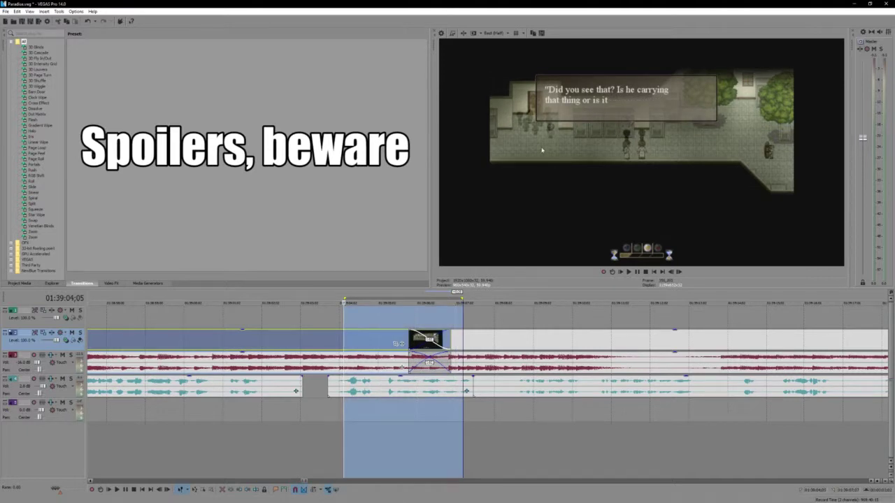
click(367, 311)
click(300, 315)
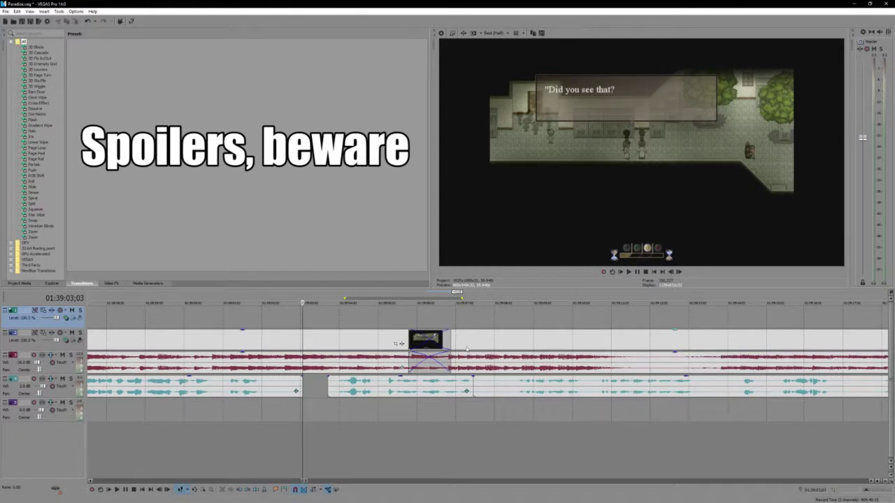
Split the voice clip at 01:39:08;17, before the next spoken line, and shift the later part to about 01:39:10;19.
click(338, 331)
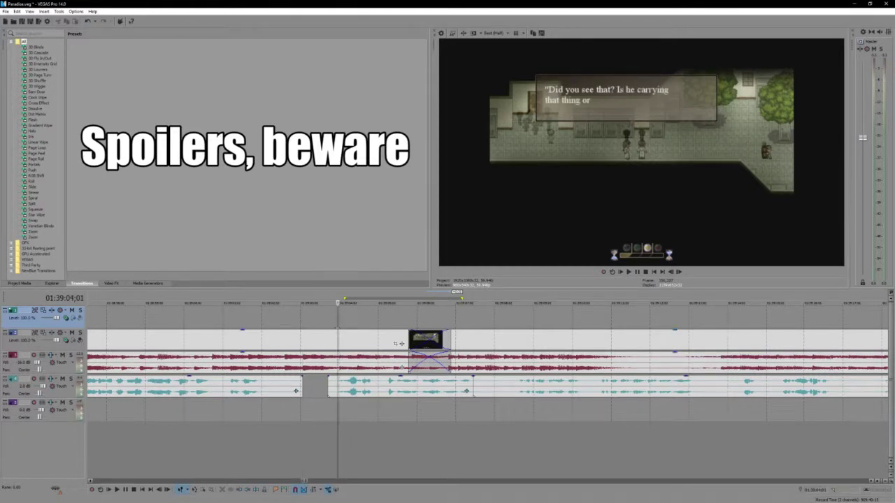
key(space)
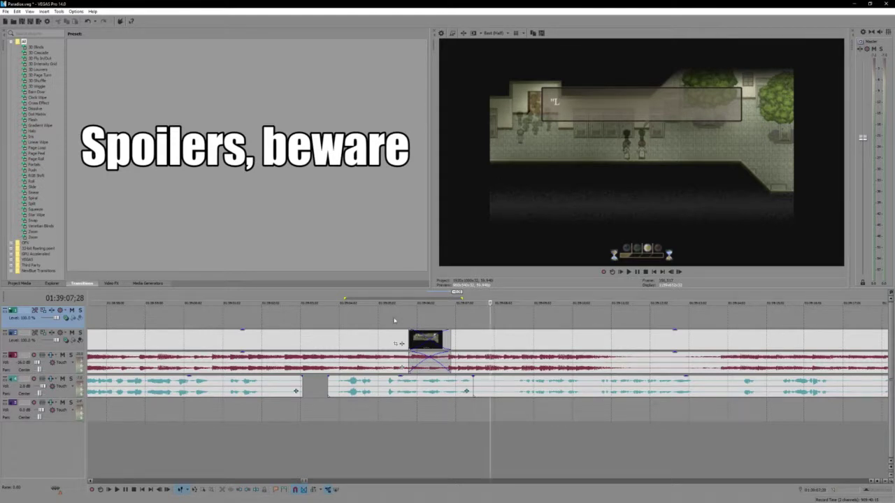
click(393, 319)
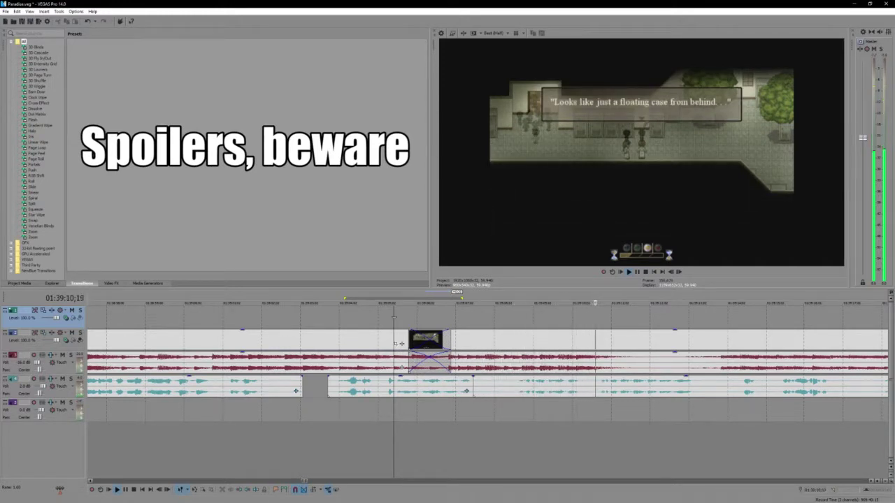
click(513, 391)
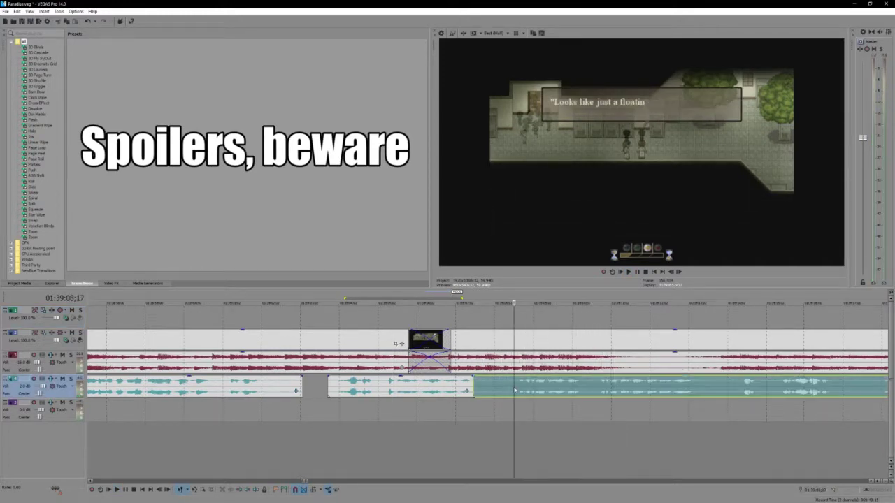
key(s)
drag(520, 393, 596, 388)
key(space)
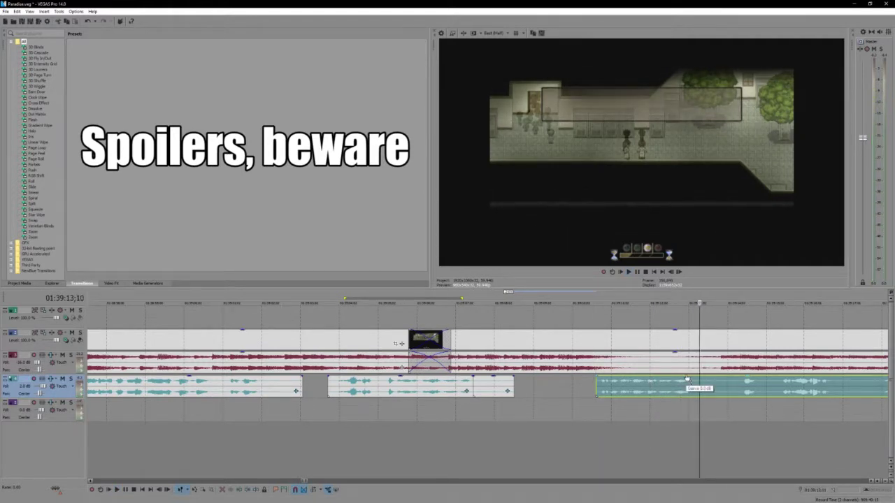
Split off the short voice line at about 01:39:13;10 and move it back against the voice clip ending at 01:39:08;17.
key(Return)
key(s)
drag(646, 395, 565, 394)
Cut the gameplay from 01:39:09;09 to about 01:39:13, and shift the later footage and voice together against the short voice line.
click(510, 344)
key(space)
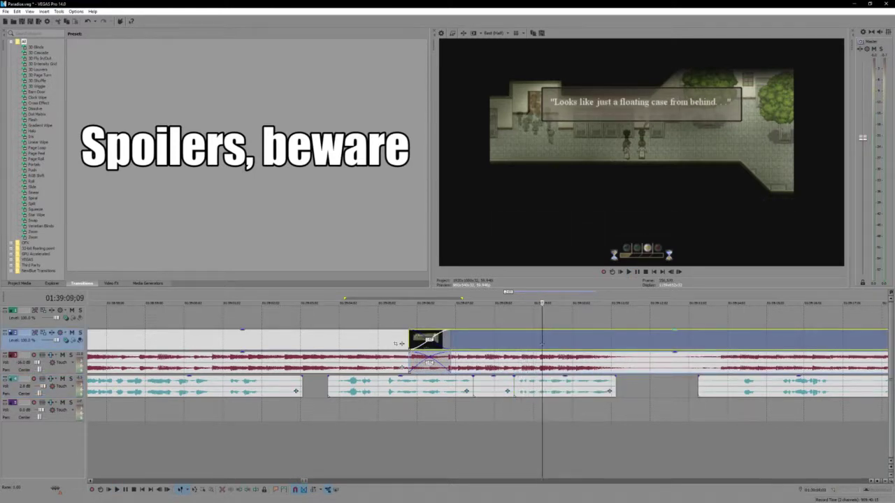
key(s)
drag(543, 345, 704, 346)
click(704, 346)
shift+click(718, 394)
drag(717, 393, 628, 388)
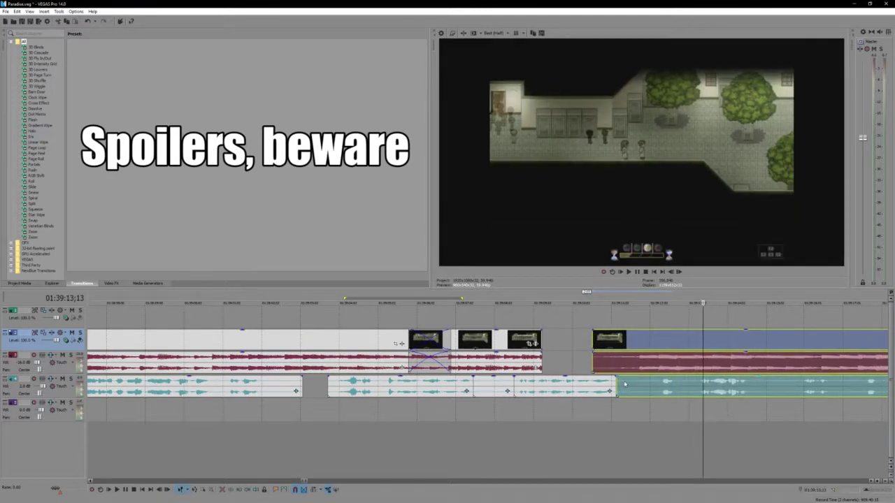
Overlap the gameplay clips in a crossfade from 01:39:09;09 to about 01:39:10;05, extending the game audio overlap to the voice join near 01:39:11.
click(620, 384)
scroll(559, 387, up, 5)
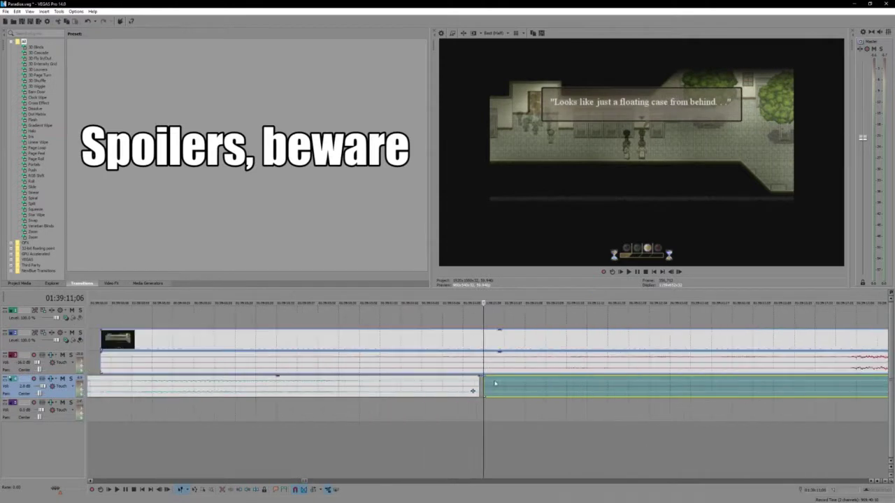
scroll(492, 389, down, 5)
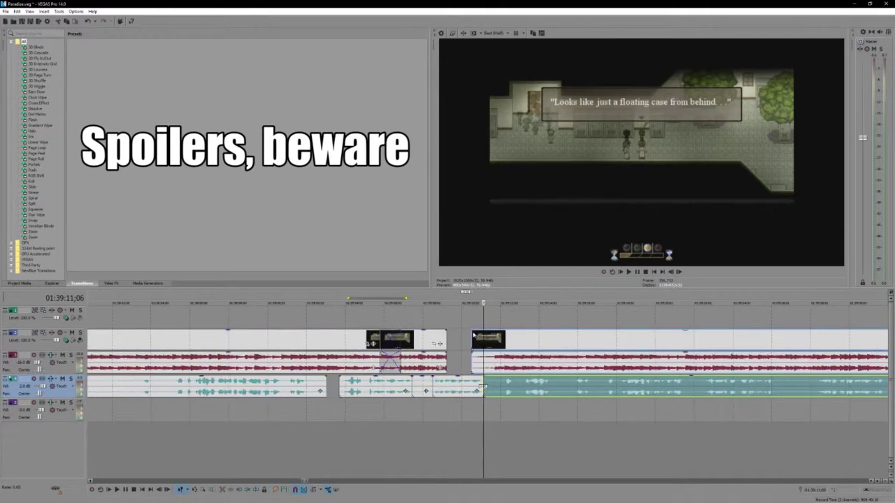
drag(473, 343, 453, 343)
scroll(452, 344, up, 2)
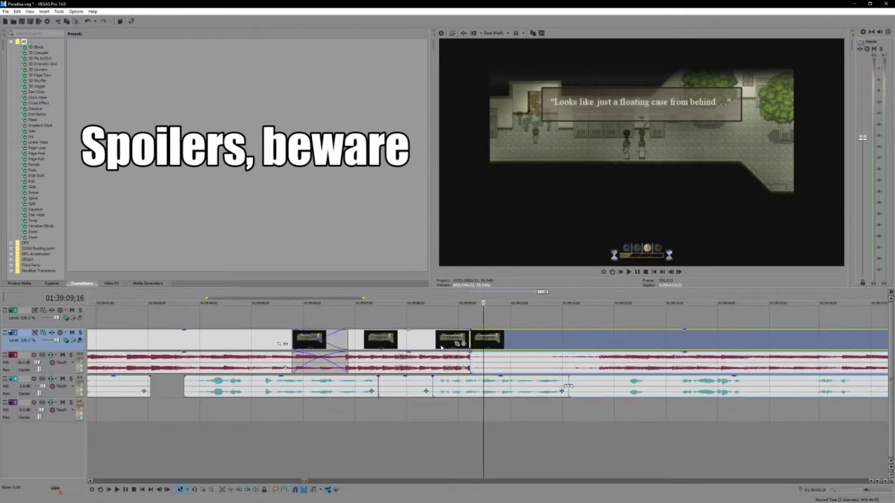
click(453, 342)
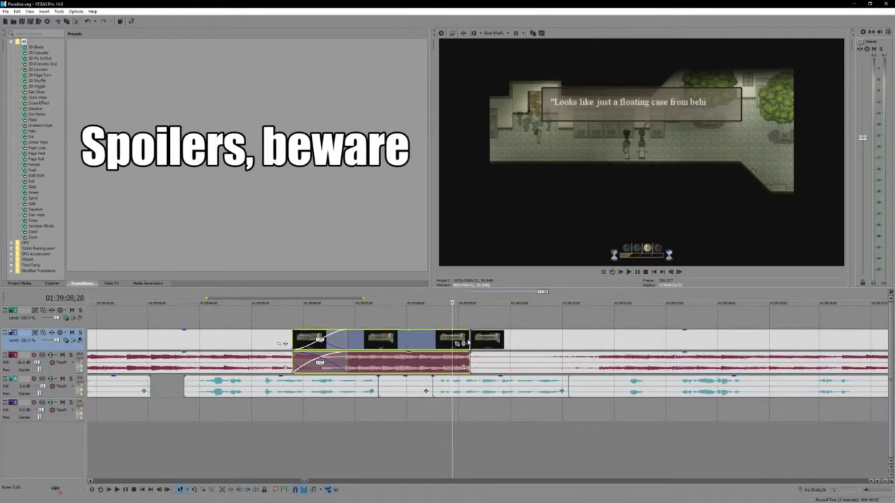
drag(457, 343, 459, 343)
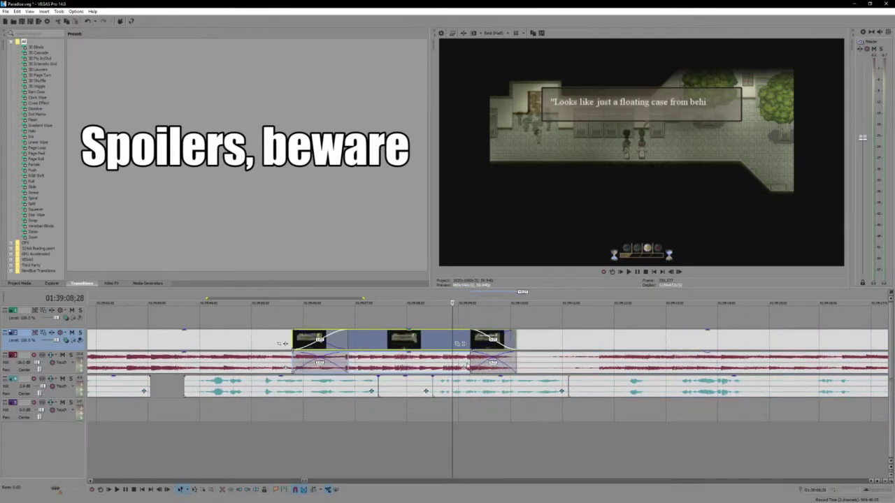
click(458, 362)
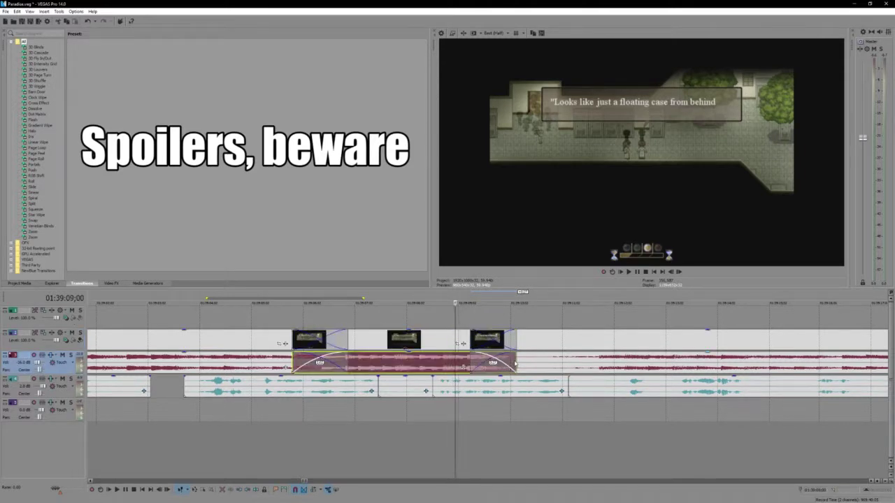
drag(516, 362, 567, 365)
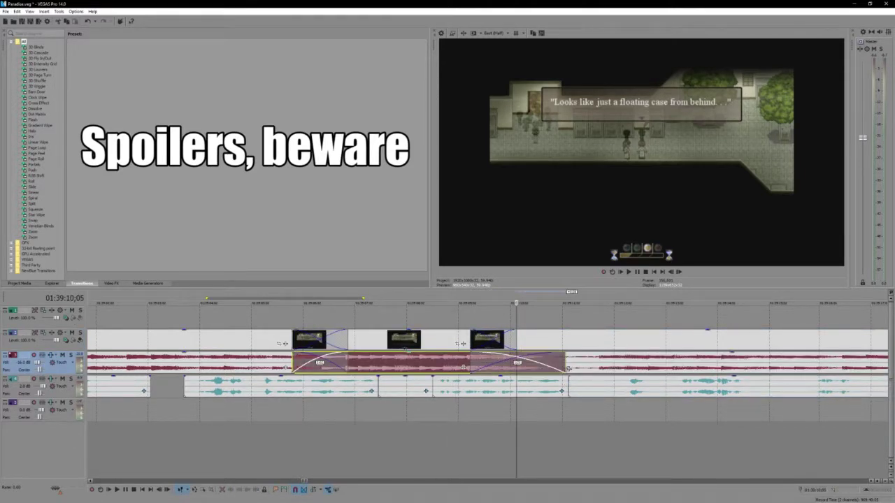
Play back the new crossfades and tightened voice lines from about 01:39:08;19, and again from ahead of the earlier crossfade.
drag(596, 299, 435, 300)
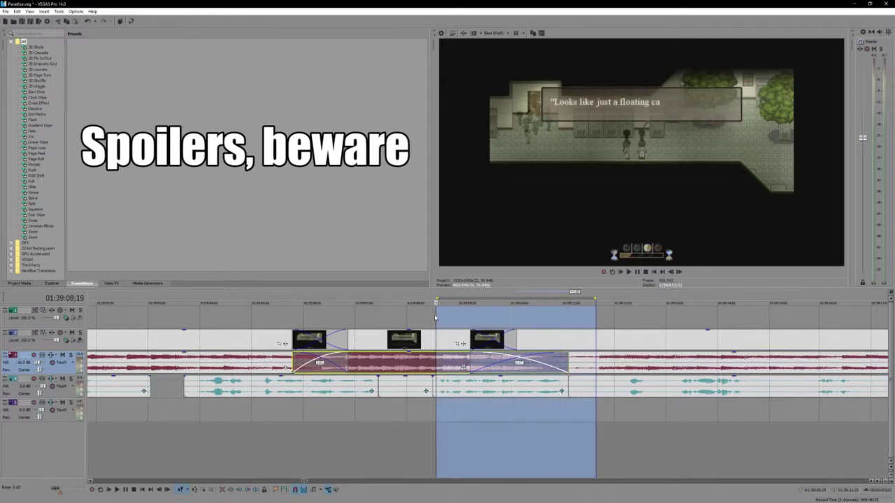
click(435, 328)
key(space)
click(411, 329)
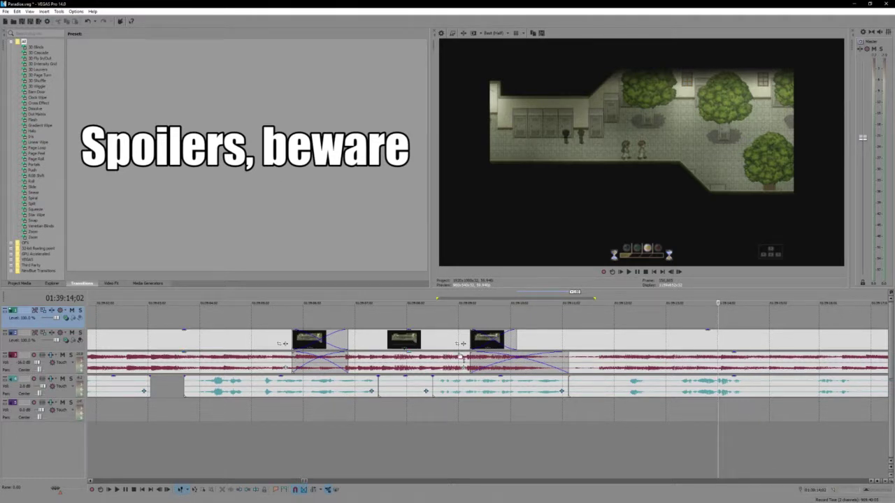
key(ctrl+z)
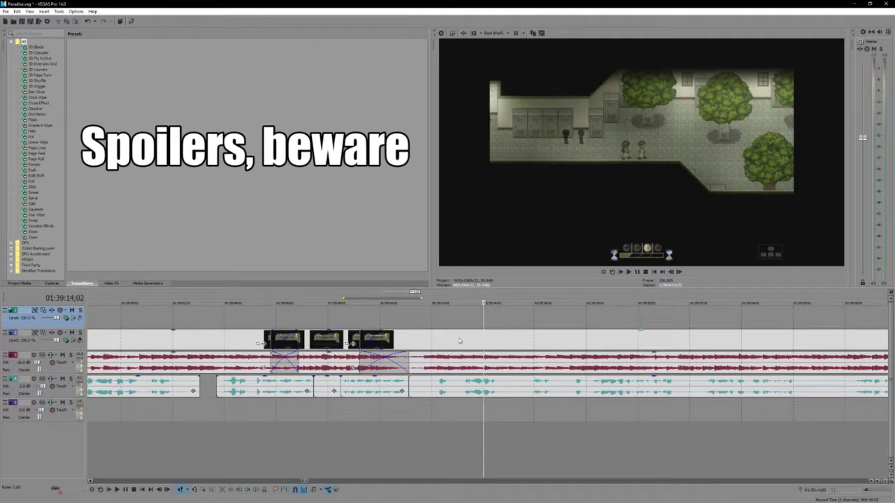
click(373, 322)
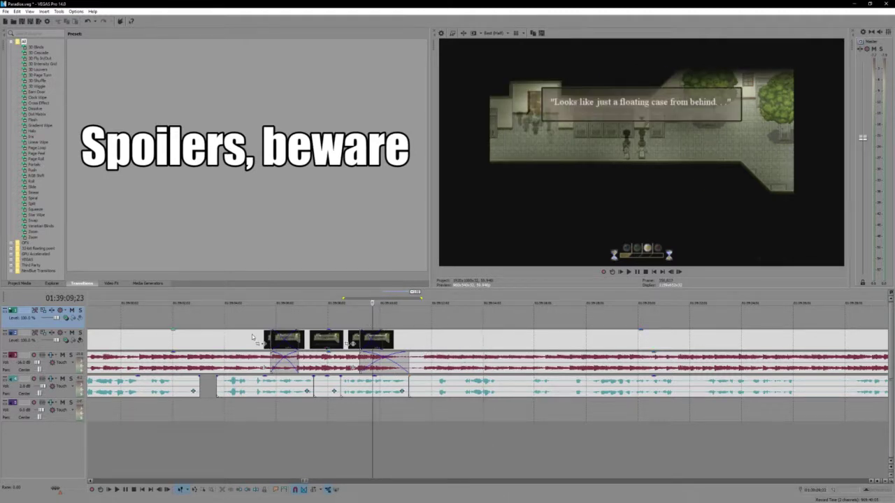
click(242, 318)
key(space)
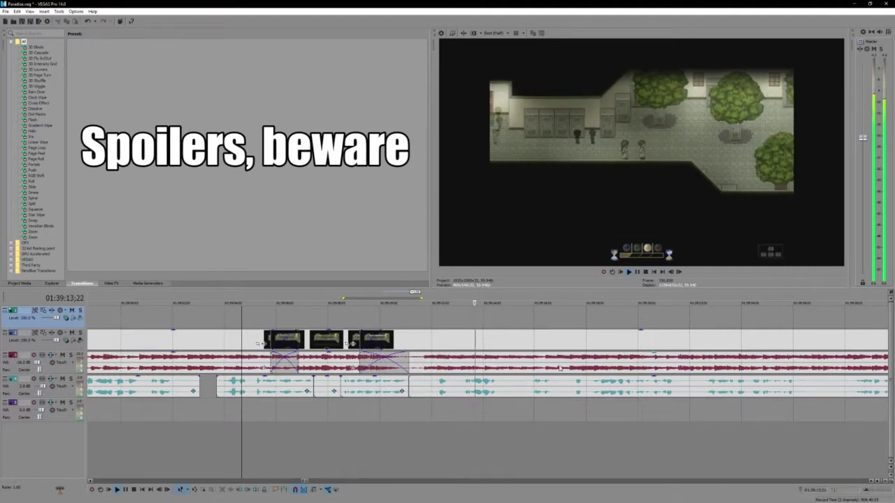
Review the following gameplay and commentary up to about 01:40:35, checking the voice waveform for pauses to cut.
scroll(559, 368, down, 3)
scroll(576, 330, up, 3)
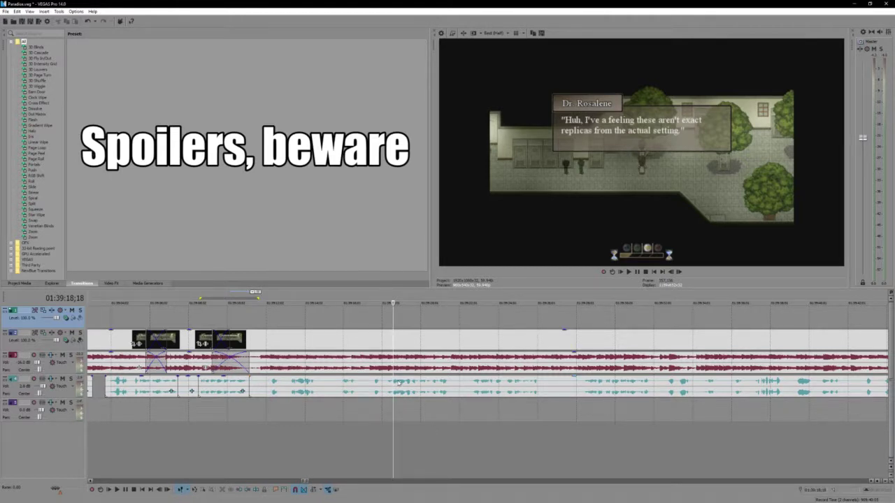
key(space)
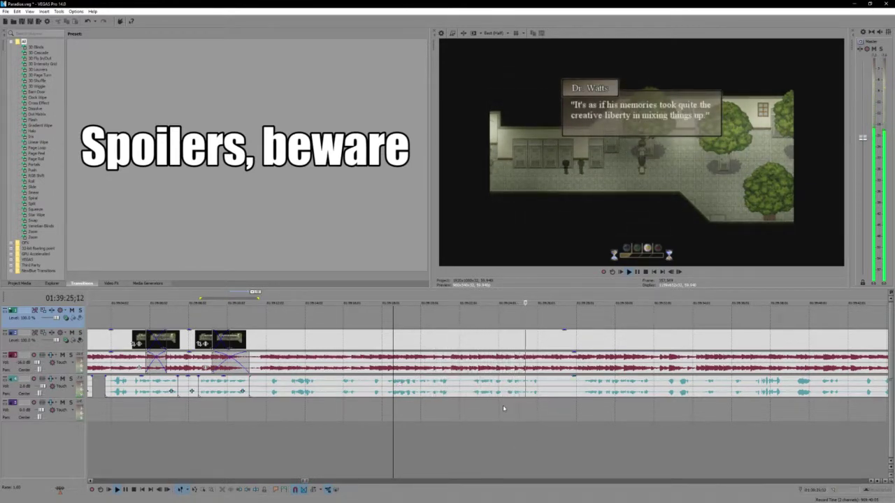
click(637, 388)
scroll(637, 388, up, 2)
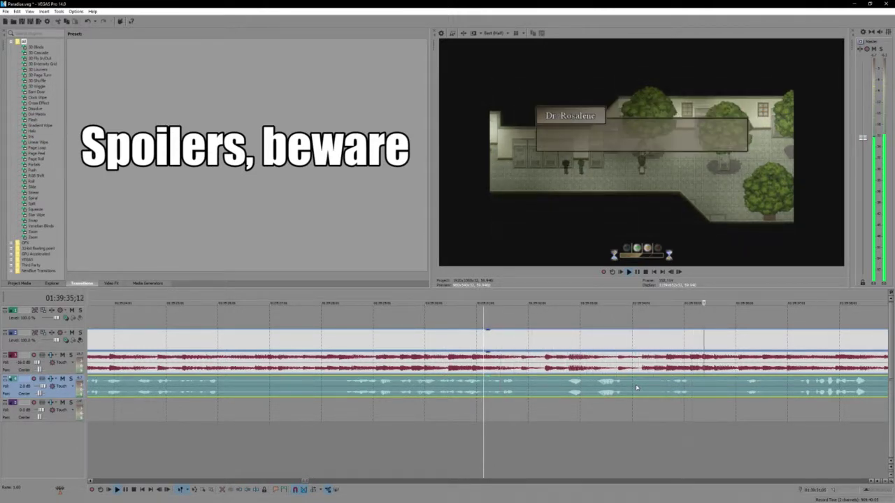
scroll(636, 384, down, 2)
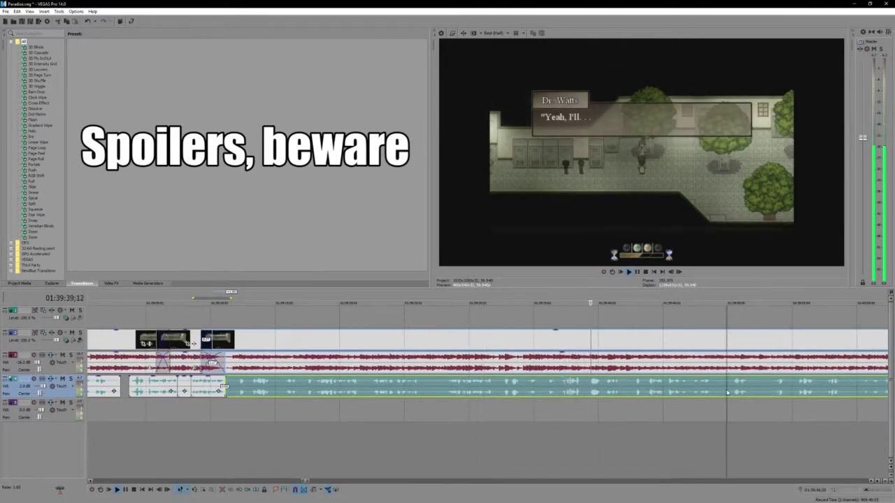
scroll(706, 392, up, 3)
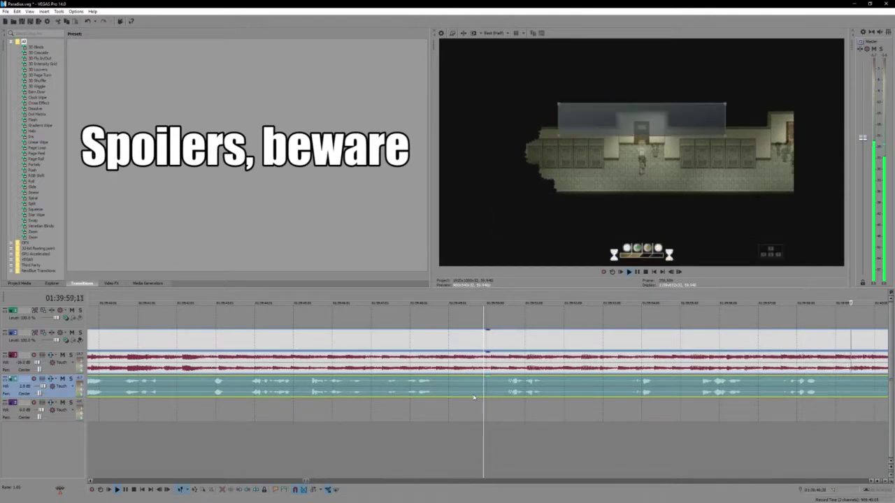
scroll(473, 398, down, 5)
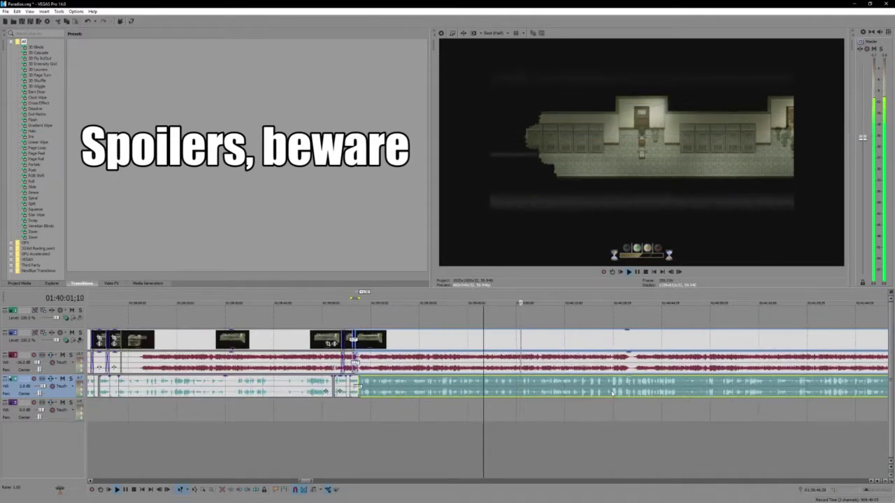
scroll(612, 394, up, 5)
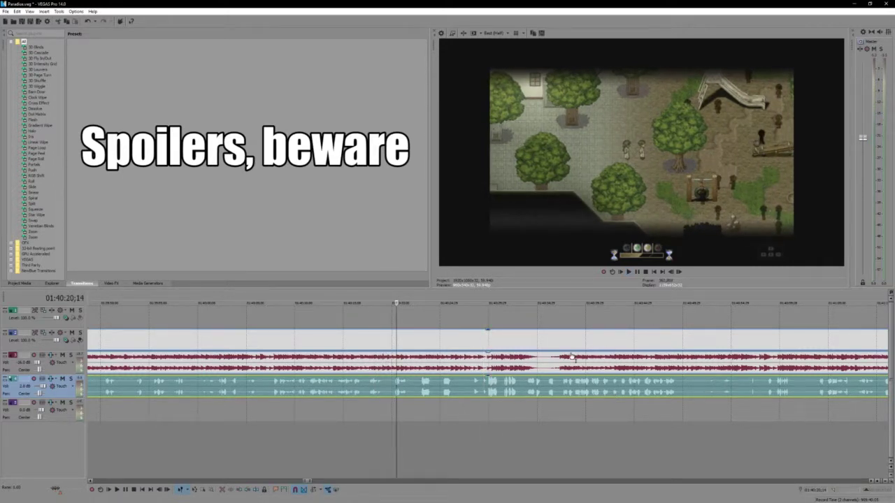
key(space)
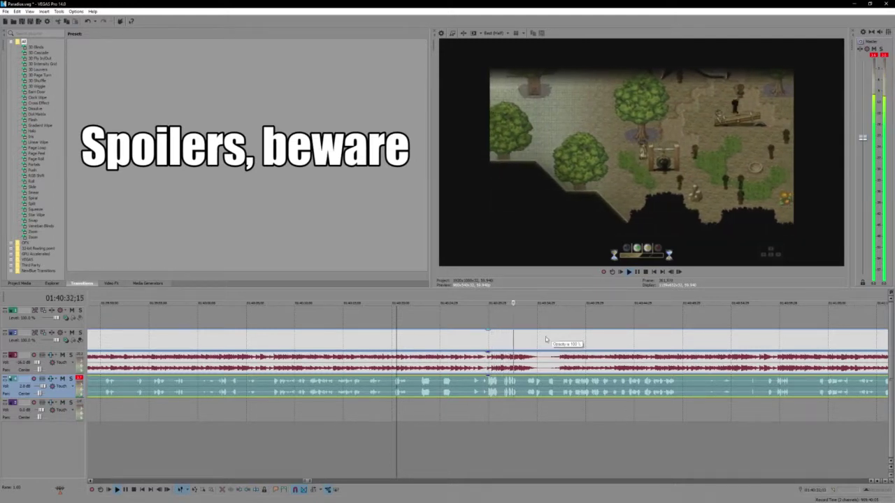
scroll(594, 392, up, 1)
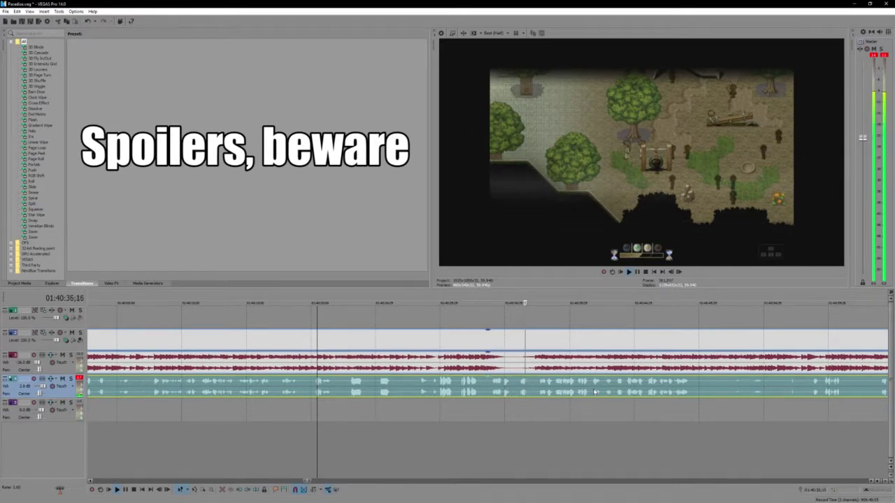
Insert a text event on the empty top video track at 01:40:35;07 and apply the saved "More to Come" title preset.
click(495, 326)
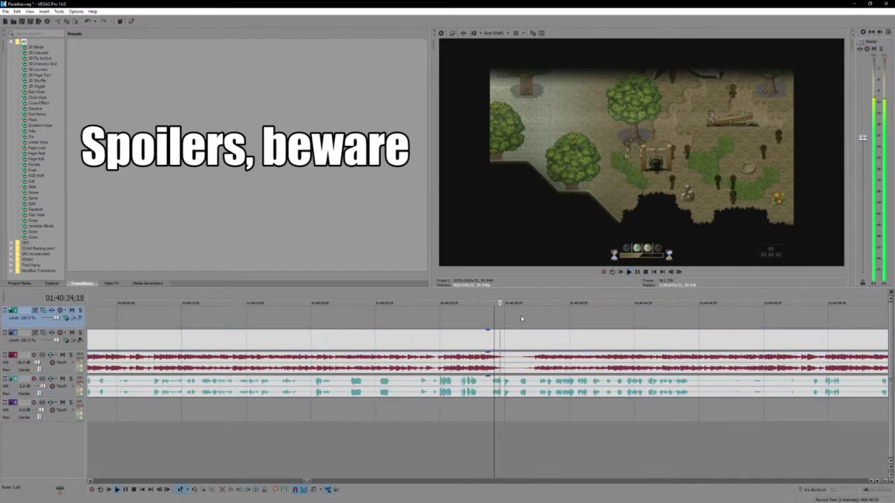
right_click(516, 316)
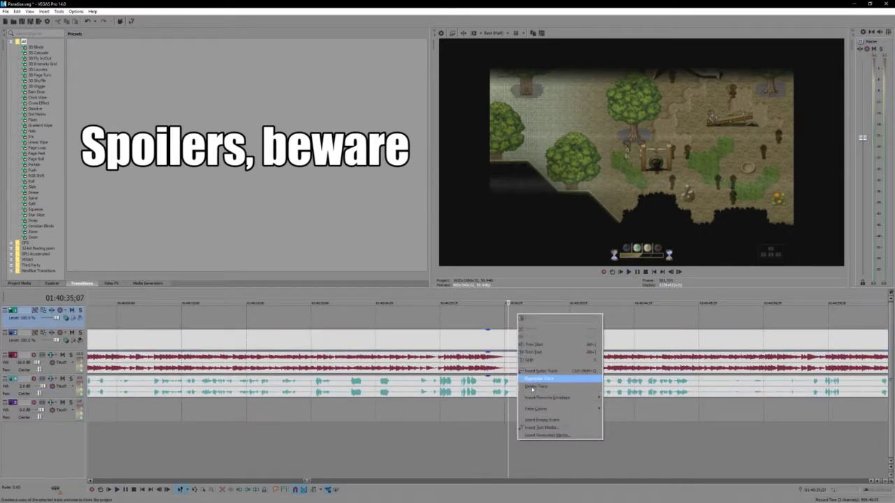
click(538, 429)
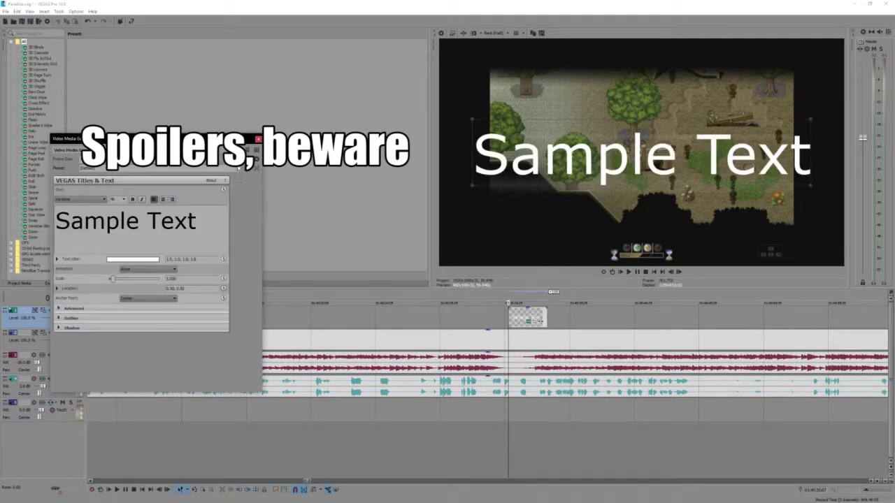
click(133, 269)
click(105, 293)
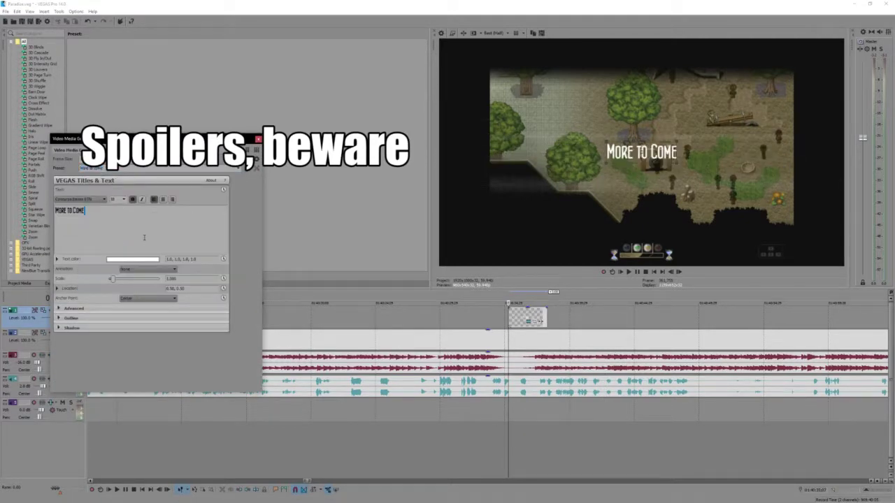
Replace the title text with "*A Bird Story" and place it, scaled to about 0.6, in the lower-left of the video frame.
key(BackSpace)
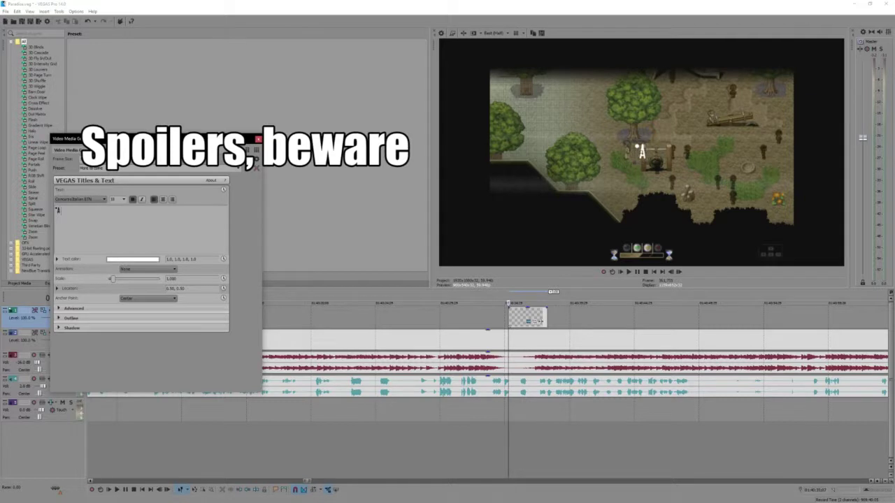
text(A Bird Story)
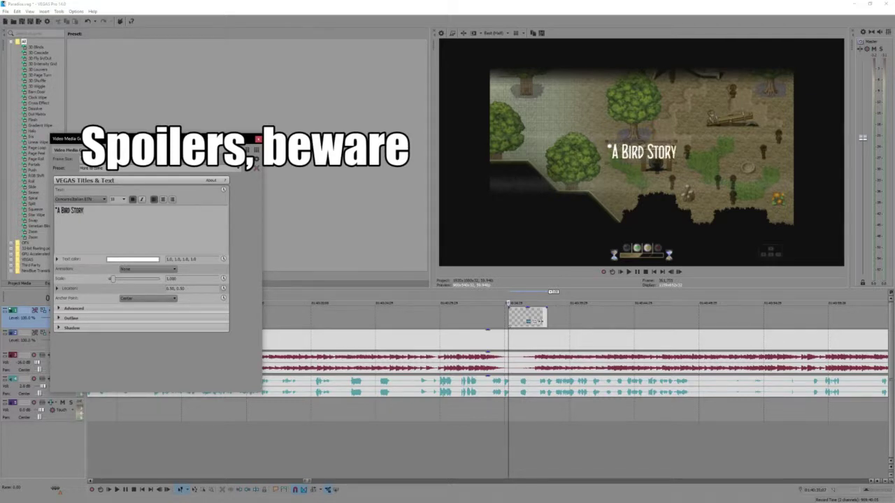
drag(650, 162, 561, 236)
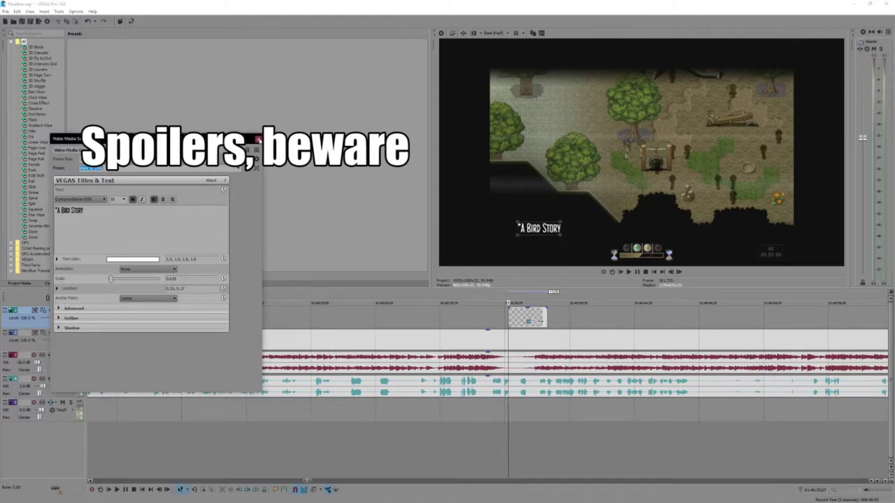
Move the "*A Bird Story" title event to start at about 01:40:34;29, shorten it to end at about 01:40:36;18, and play it back.
click(259, 139)
click(493, 316)
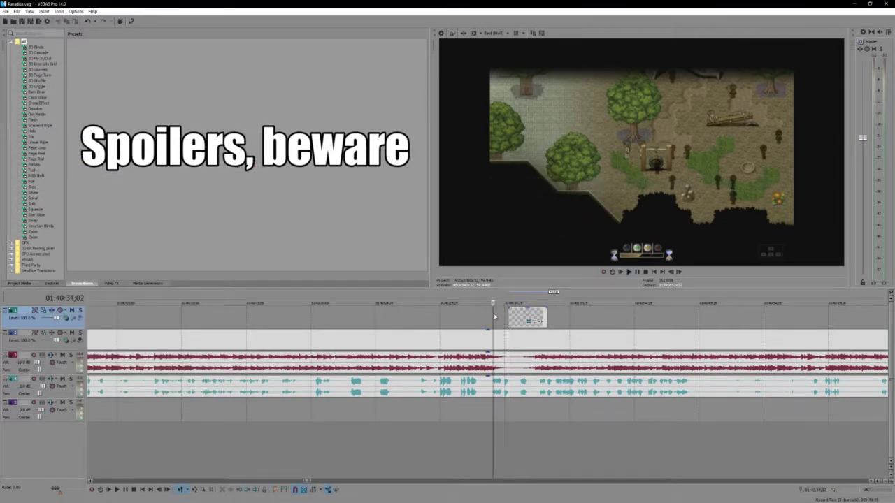
scroll(493, 317, up, 2)
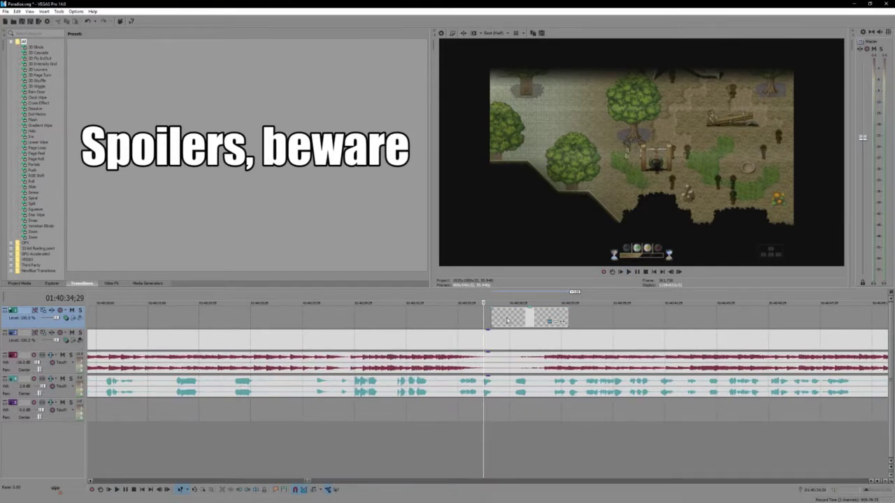
drag(507, 321, 499, 321)
click(473, 313)
key(space)
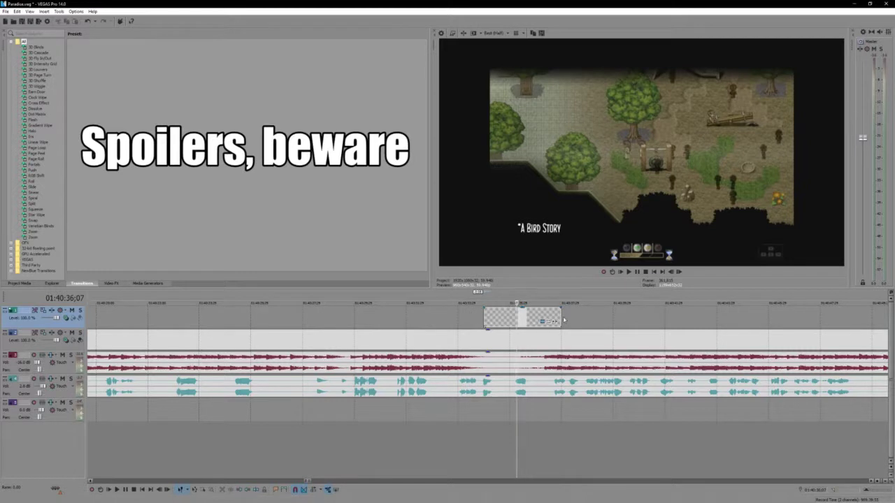
drag(564, 320, 519, 311)
key(space)
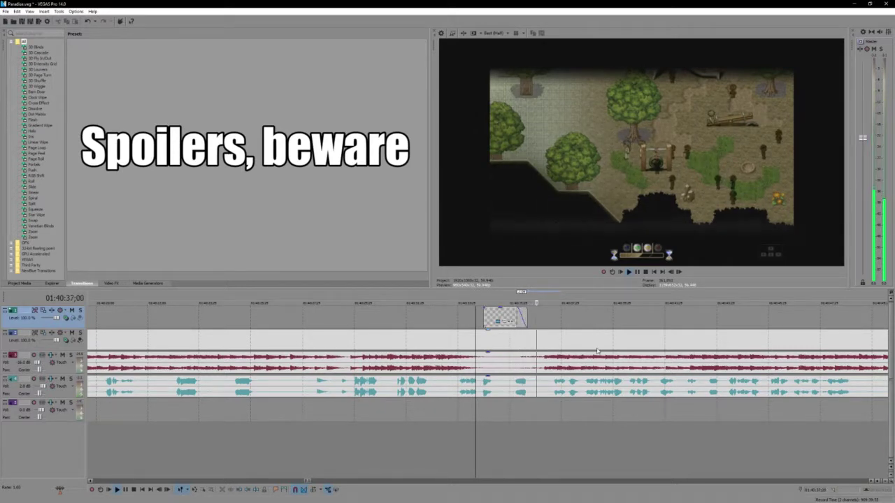
Review the gameplay and commentary from the title note to about 01:41:13, checking the voice waveform for pauses to cut.
scroll(600, 355, down, 2)
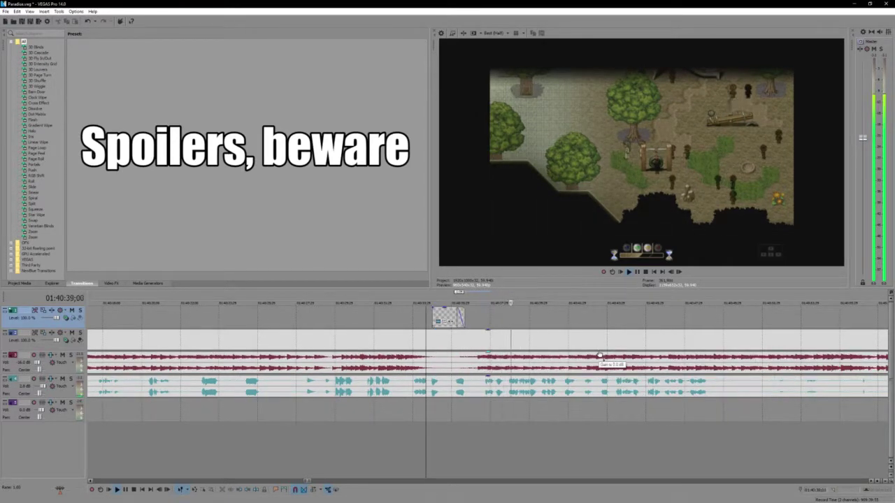
scroll(598, 355, down, 2)
scroll(560, 335, up, 2)
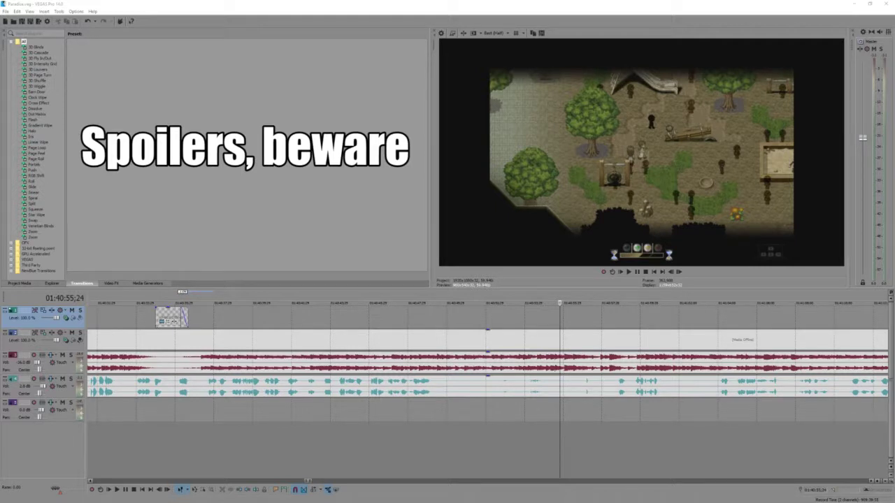
click(581, 469)
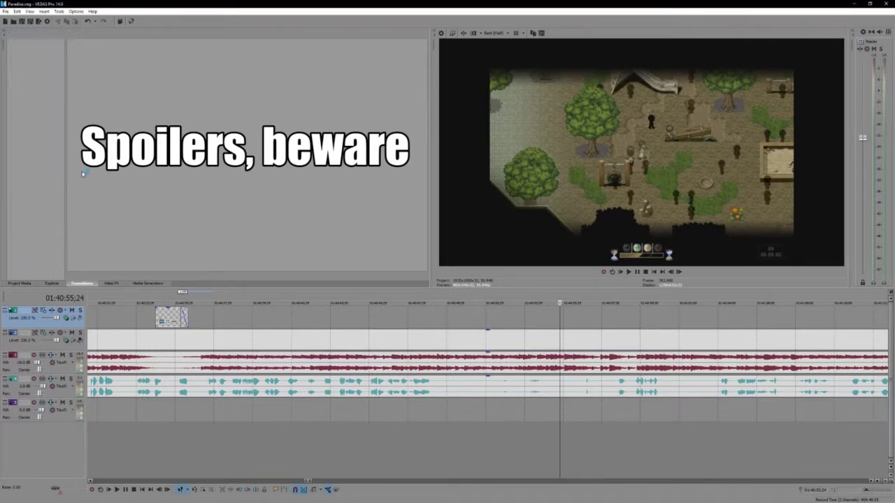
click(555, 413)
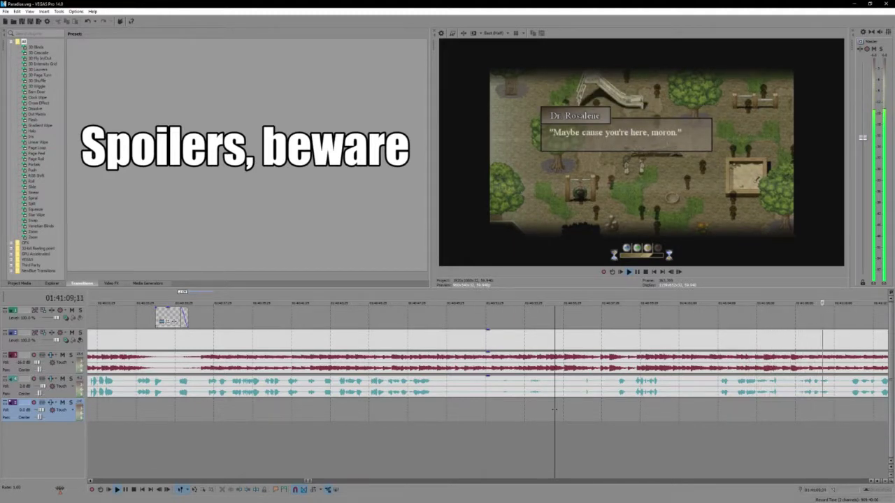
scroll(559, 411, down, 3)
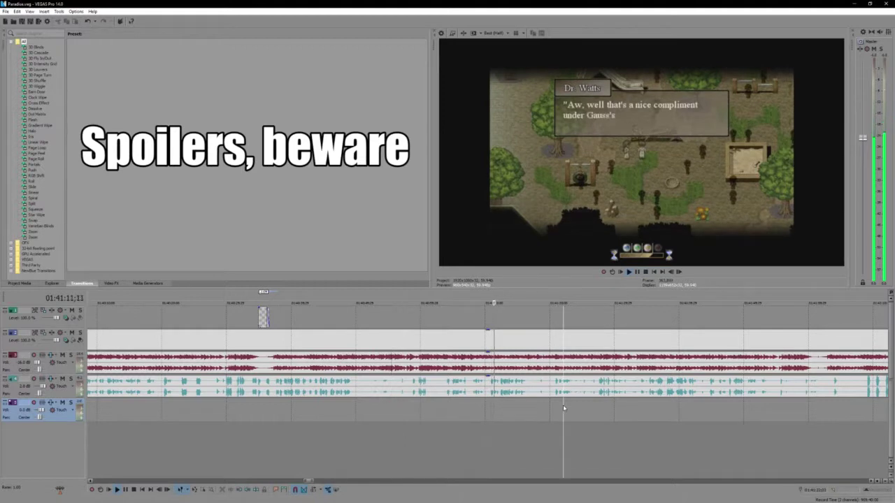
scroll(562, 405, up, 2)
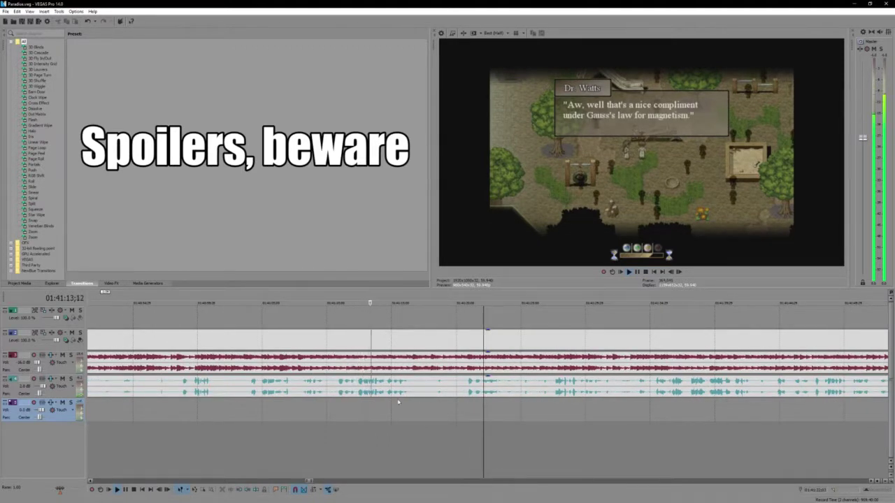
Split the voice track at about 01:41:10;24 and trim the pause off the following part, up to about 01:41:12;08.
click(337, 385)
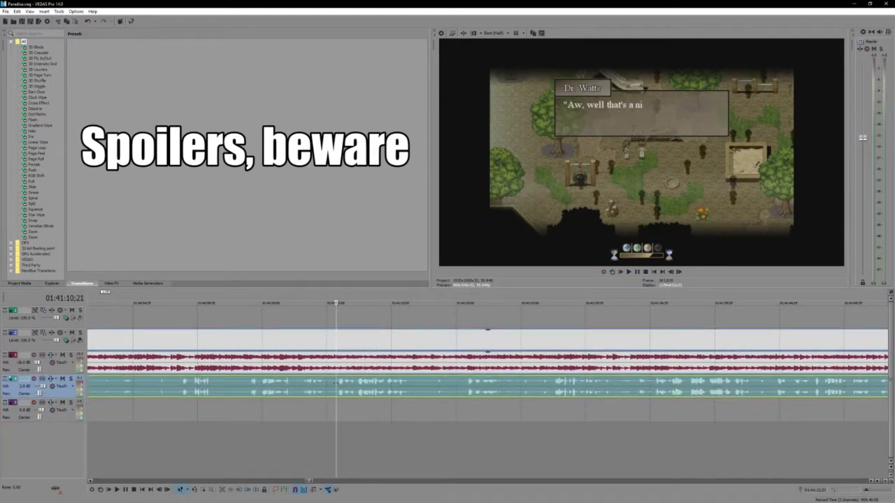
scroll(336, 385, up, 2)
key(s)
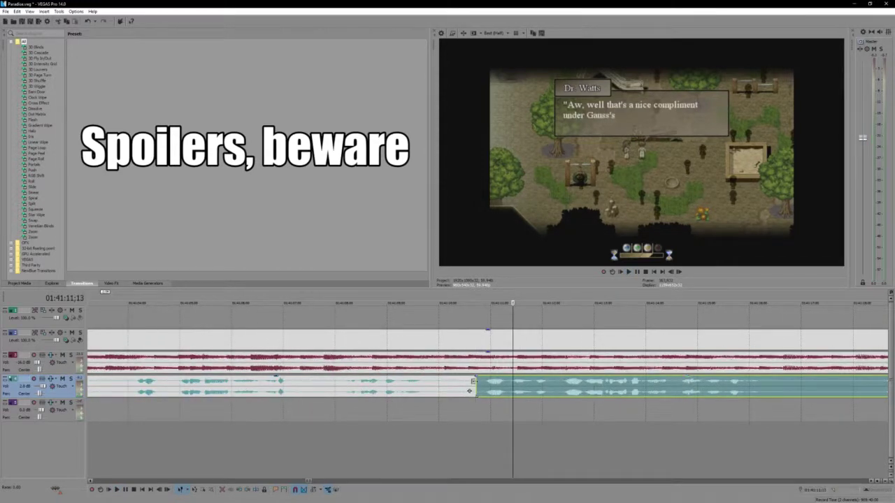
drag(478, 388, 555, 391)
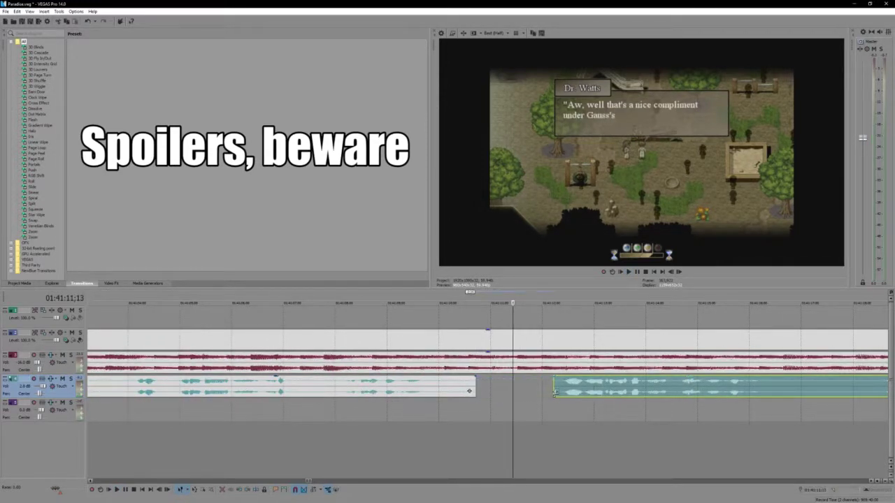
Split the voice after the trimmed line, move that line back against the preceding voice clip, and play back the join.
click(787, 391)
key(s)
drag(686, 390, 529, 390)
click(467, 389)
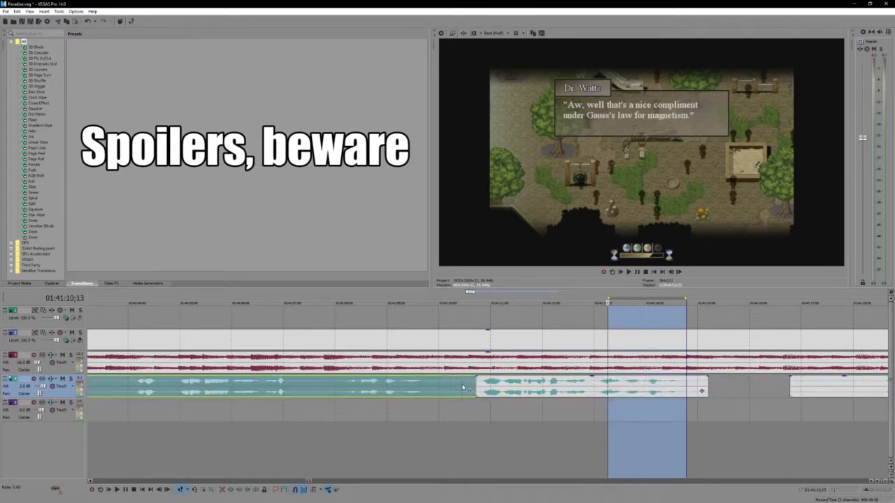
key(space)
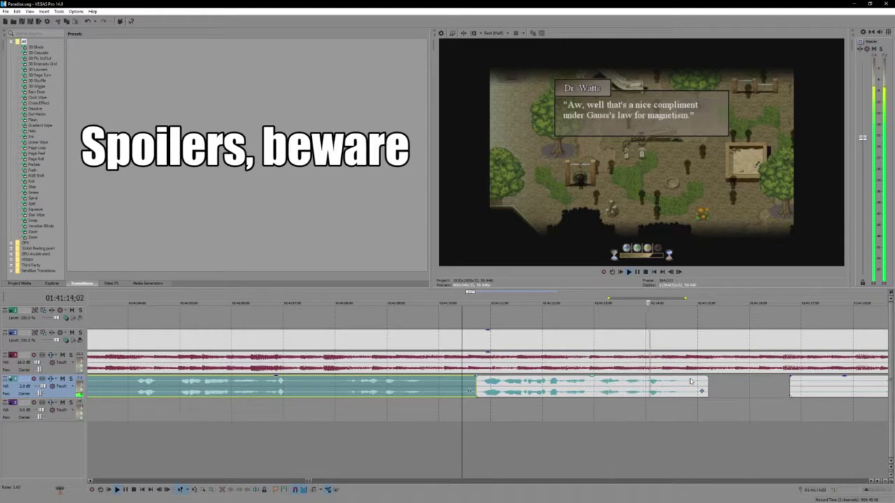
Trim the end of the moved voice line to 01:41:14;21 and give it a short fade-out.
scroll(642, 404, down, 3)
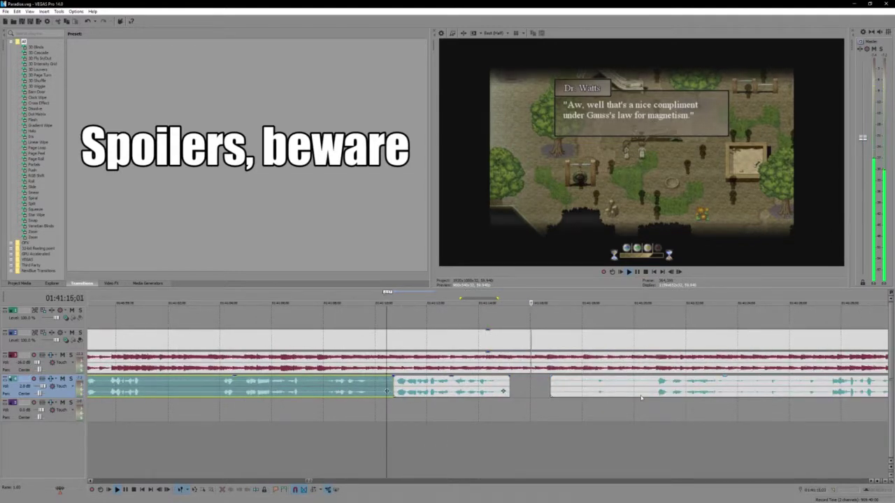
click(653, 391)
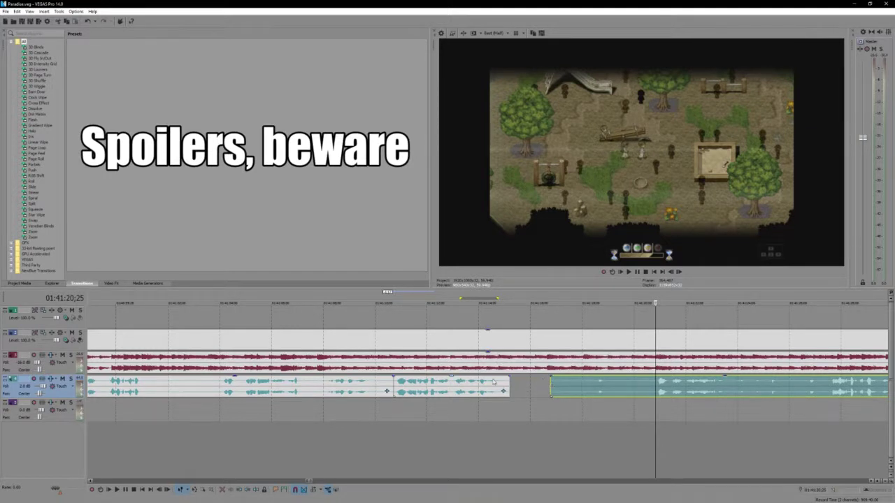
click(488, 383)
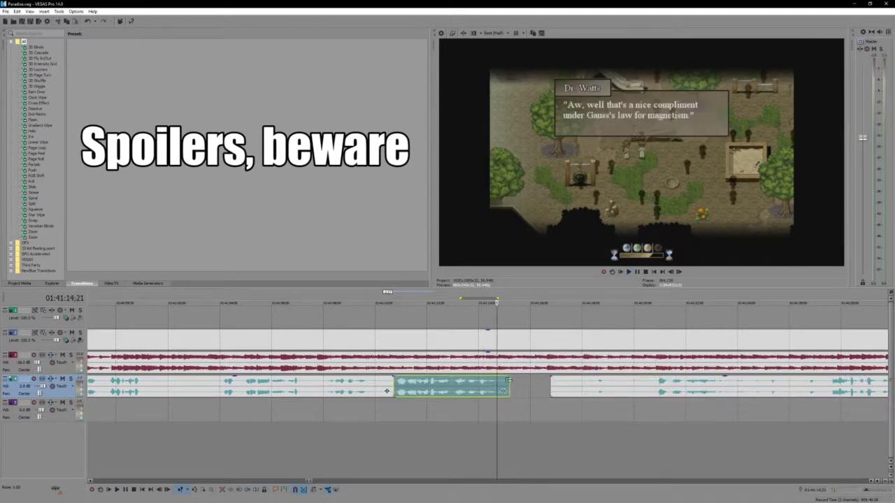
scroll(448, 388, up, 5)
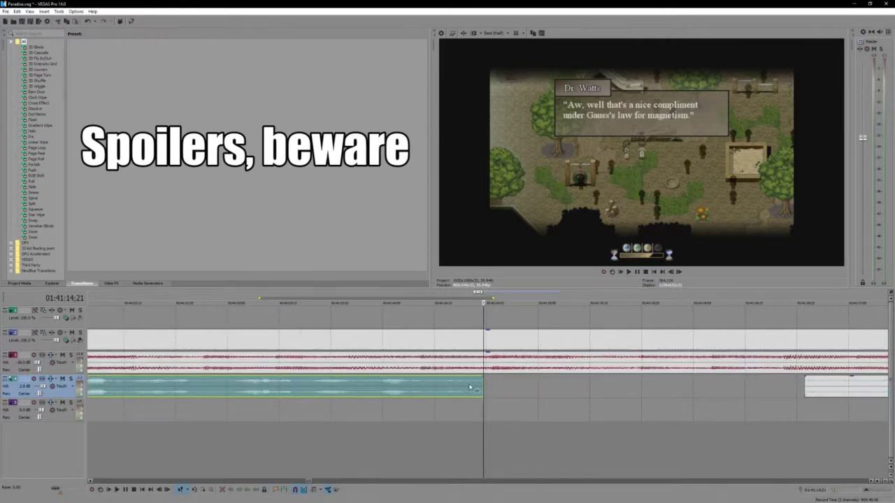
drag(480, 387, 470, 389)
Split the gameplay video and audio at about 01:41:13;14 and trim the second part's start to about 01:41:16.
scroll(471, 389, down, 3)
click(462, 341)
drag(462, 341, 510, 341)
Move the following gameplay and voice clips earlier to close the gap, overlap the gameplay into a crossfade, and play it back.
click(536, 389)
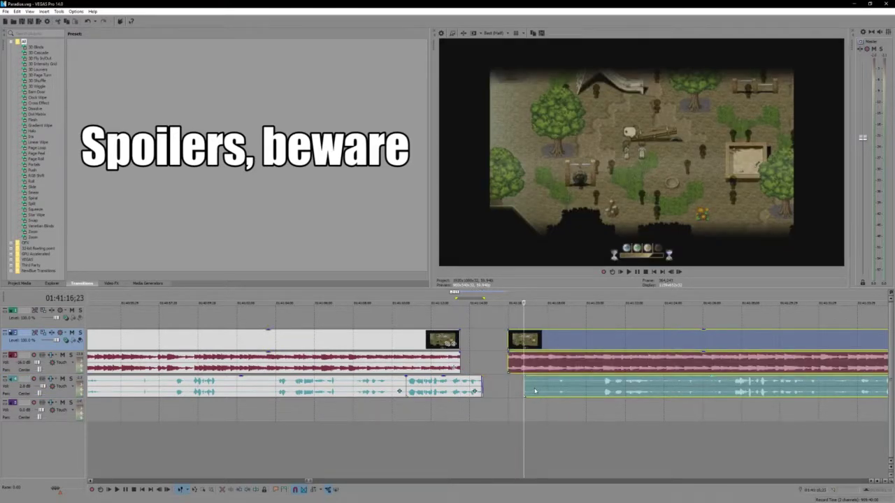
drag(534, 391, 497, 389)
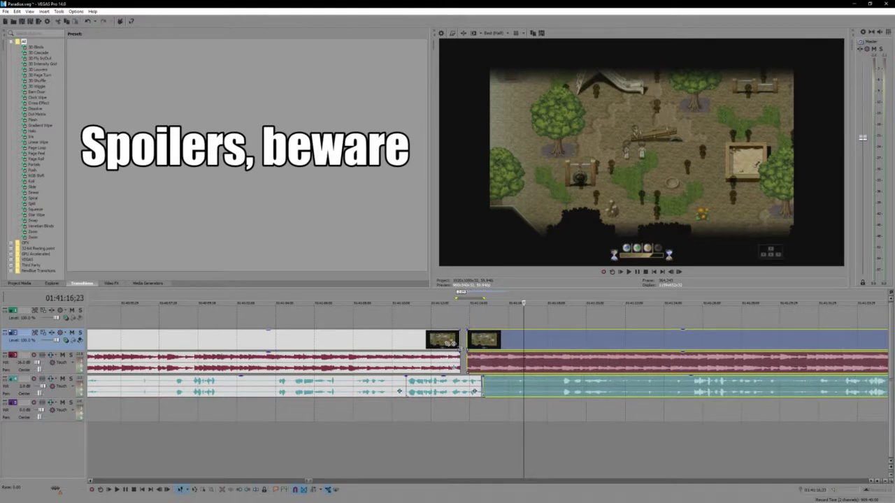
drag(466, 345, 487, 300)
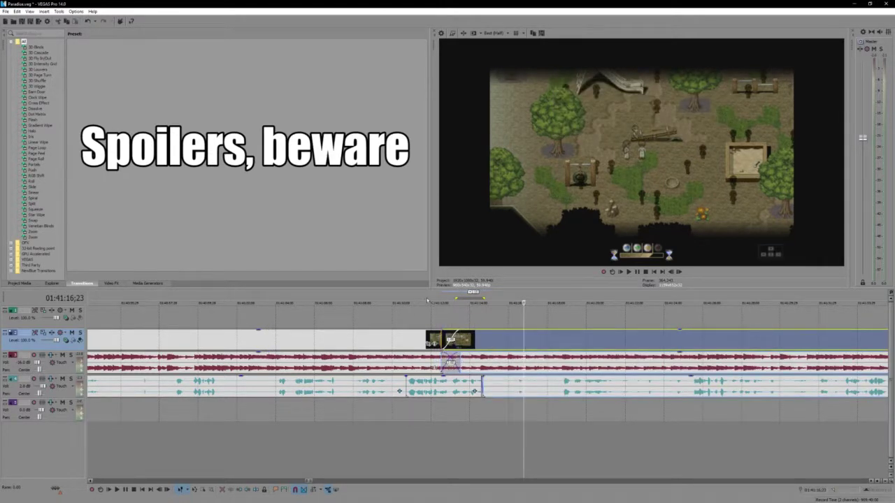
key(space)
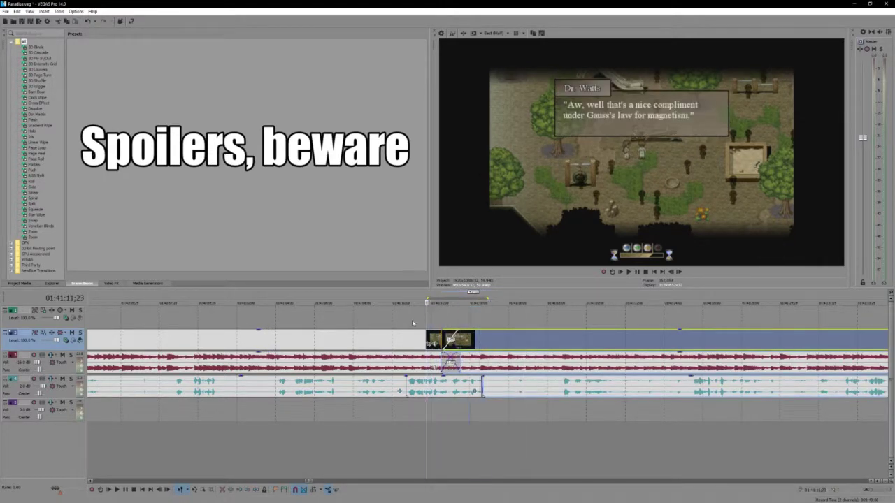
click(412, 323)
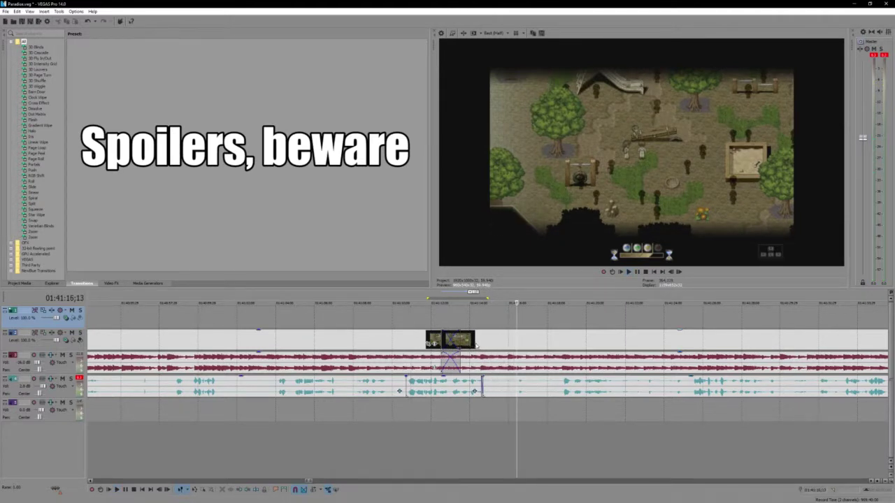
Shift the next voice clip to about 01:41:15;10, keeping the gameplay crossfade, and play back the transition.
key(ctrl+v)
drag(456, 341, 424, 321)
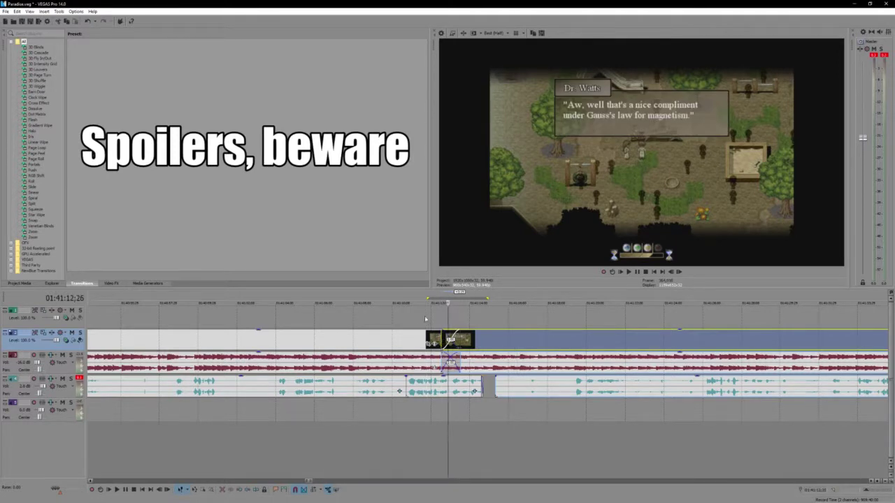
click(425, 319)
key(space)
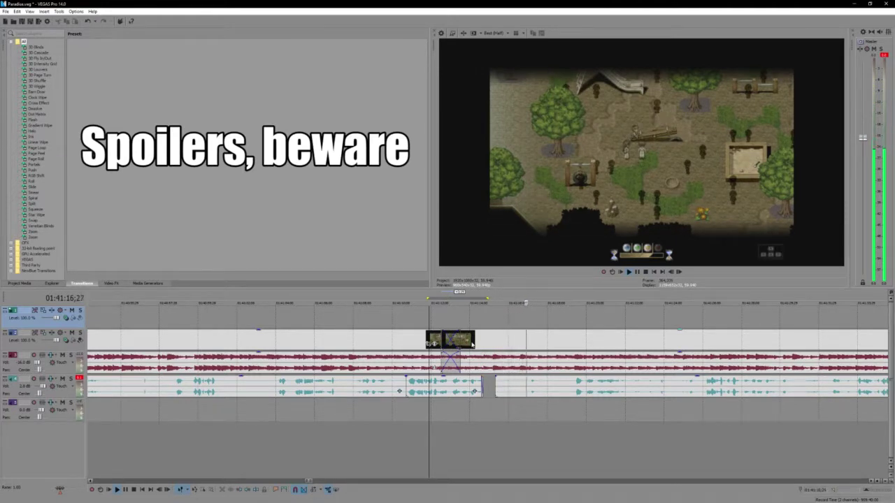
key(space)
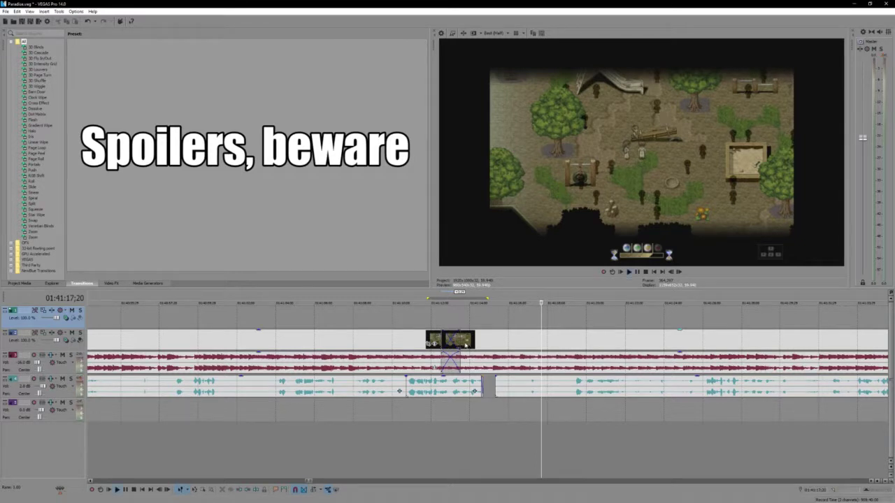
key(space)
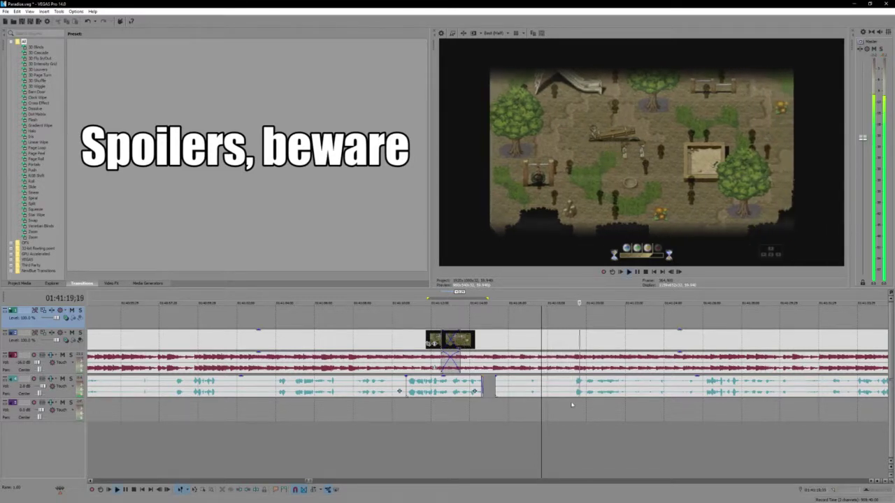
Split the next voice clip at about 01:41:17;25 and trim the second part's start to just before the speech at about 01:41:19.
click(532, 382)
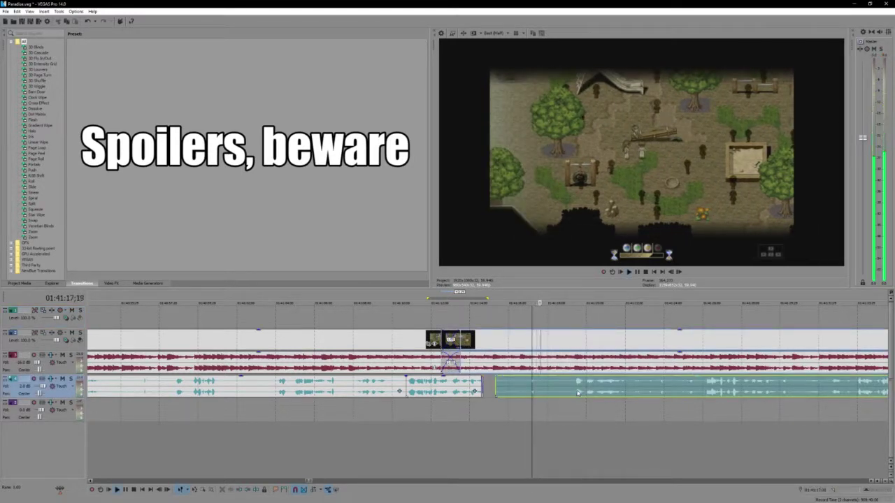
key(s)
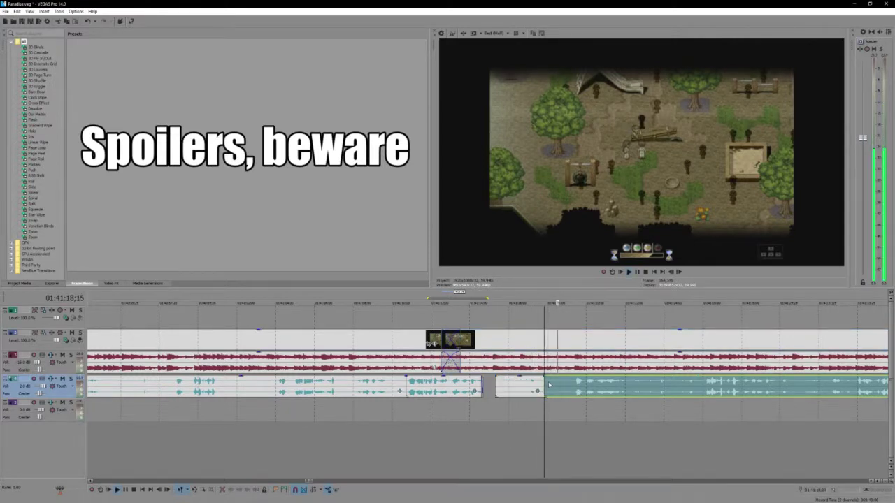
drag(546, 382, 563, 385)
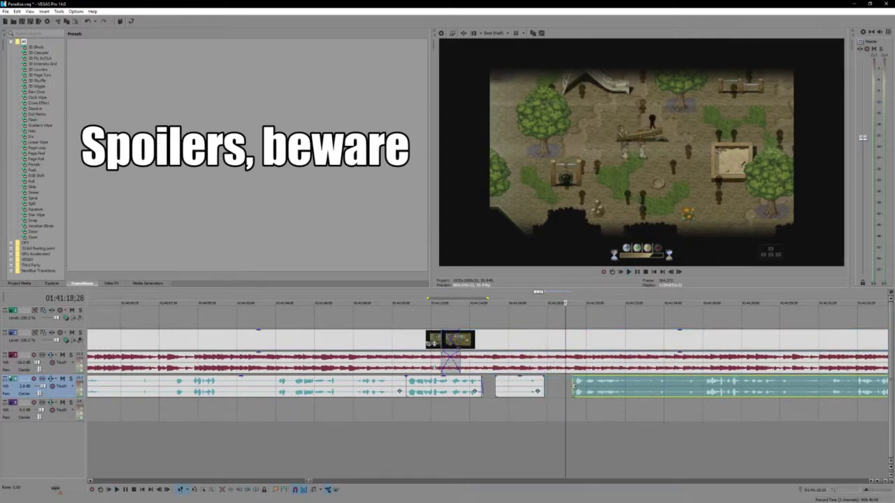
Play on from the trimmed voice gap and review the following gameplay and commentary to about 01:42:04.
click(549, 384)
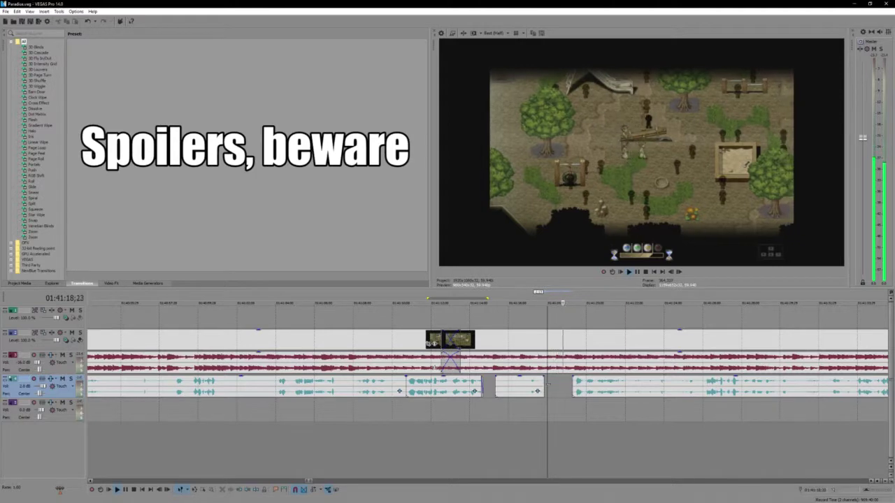
scroll(548, 384, down, 2)
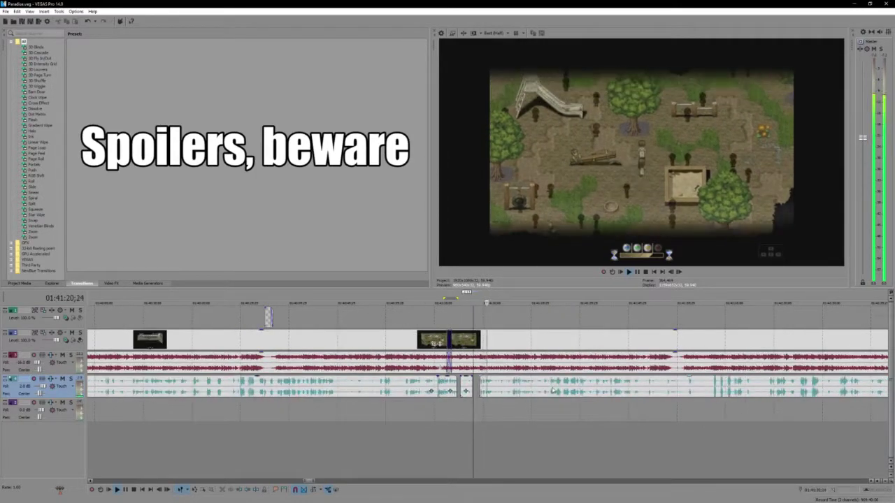
click(552, 390)
scroll(552, 390, right, 3)
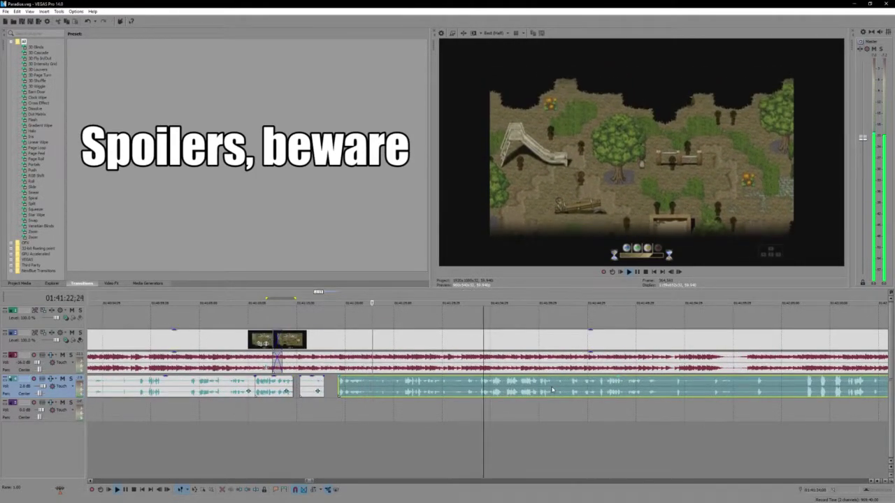
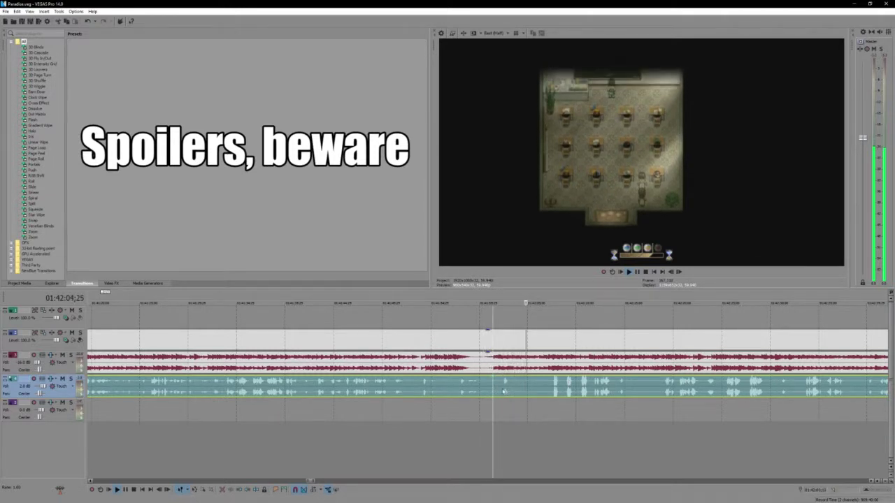
Split the voice clip at about 01:42:01, trim the second part's start to about 01:42:02, and play on to about 01:42:11.
key(s)
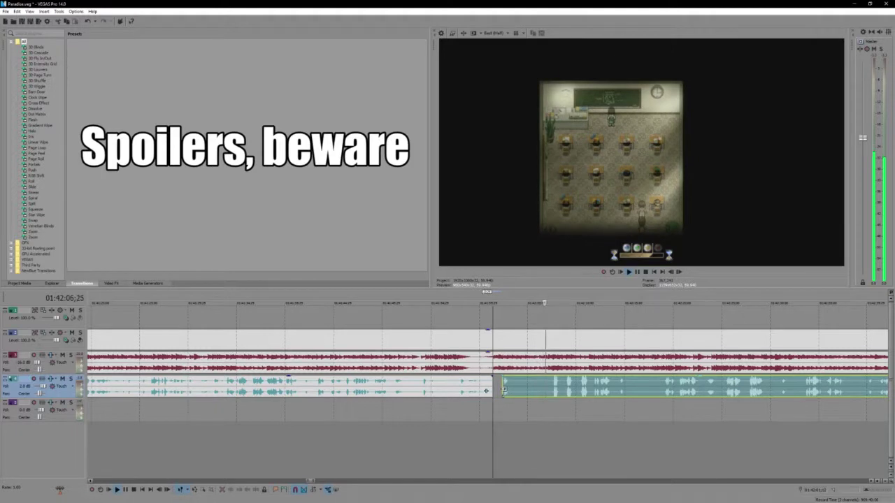
scroll(578, 390, up, 2)
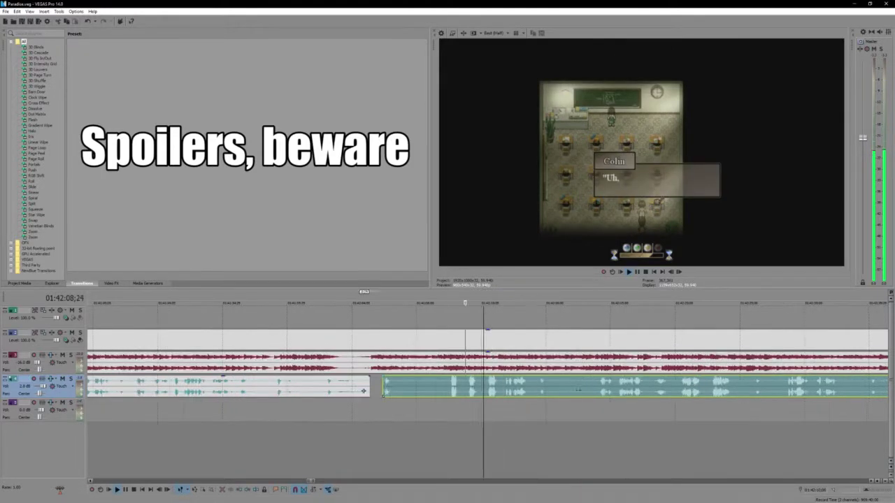
scroll(577, 389, up, 1)
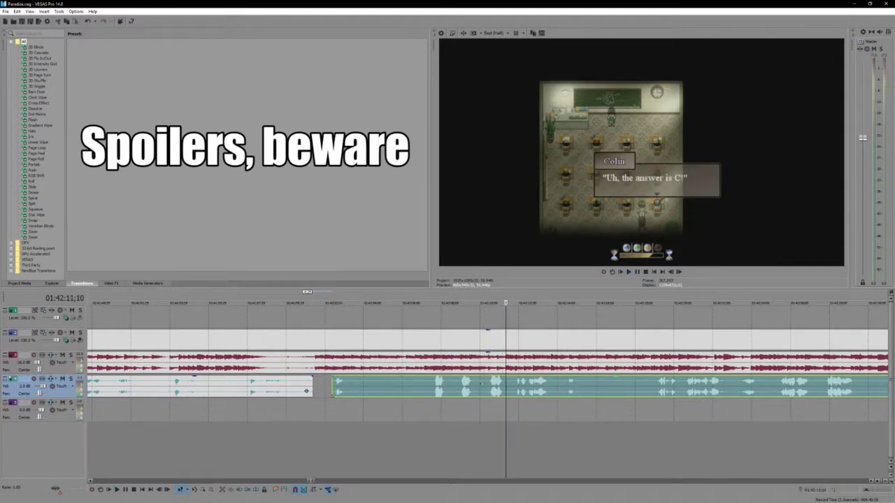
Split the voice clip at about 01:42:10 and at 01:42:11;09 to isolate the short burst of speech between them.
key(s)
key(Right)
key(Right)
key(Right)
key(Right)
key(Right)
key(Right)
key(Right)
key(s)
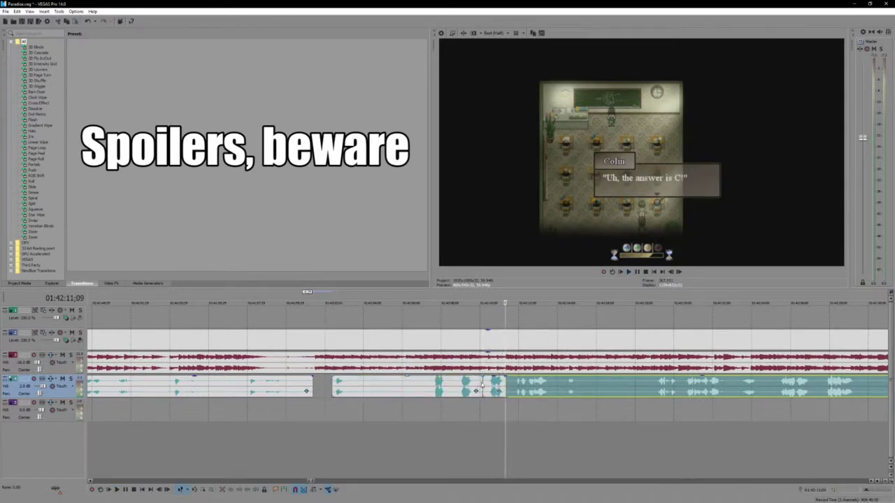
Trim the preceding voice clip's end to about 01:42:07, move the isolated speech burst up against it, and play it back.
drag(482, 386, 424, 392)
drag(494, 390, 439, 390)
click(427, 384)
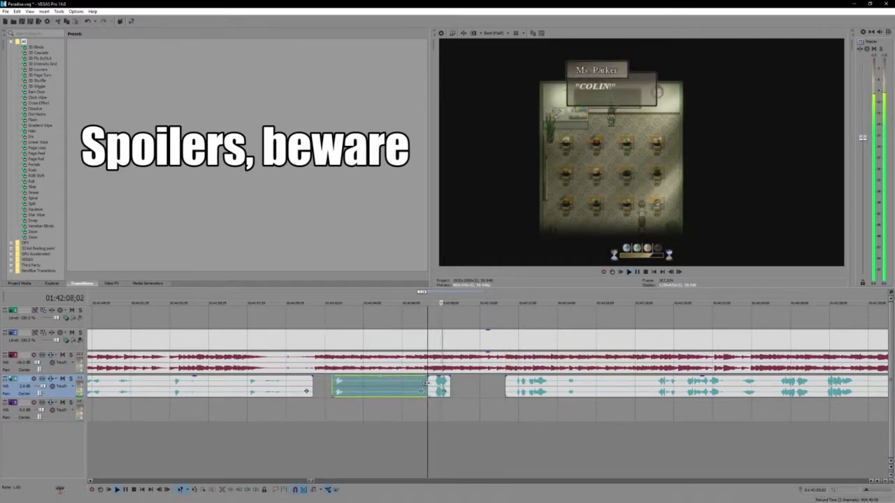
key(Return)
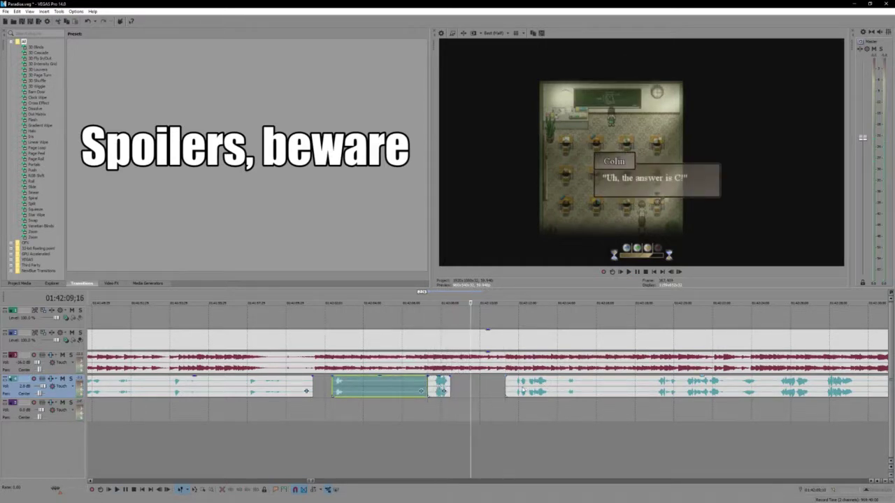
Trim the following voice clip's start to just before its speech at about 01:42:12 and play it back.
click(508, 391)
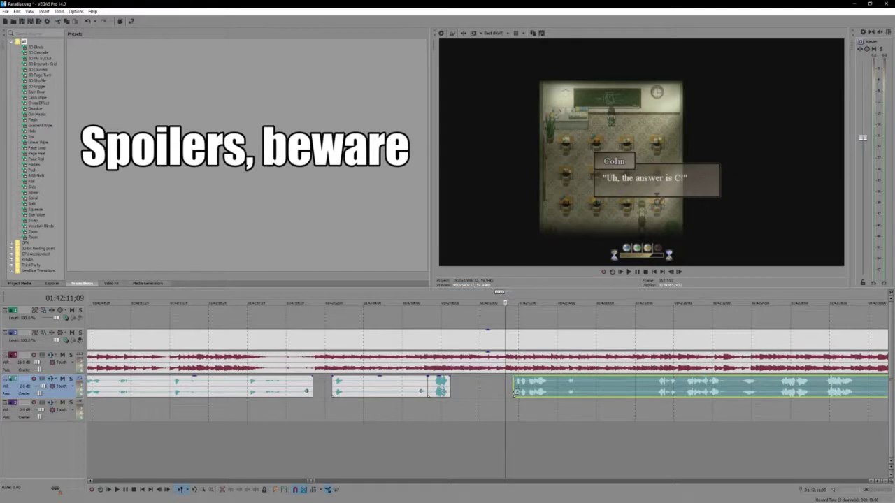
click(518, 392)
key(space)
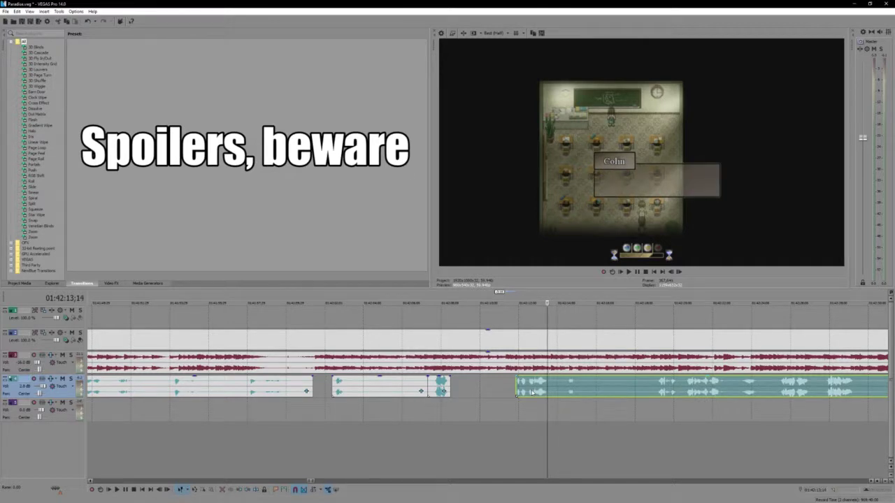
Split the voice clip at 01:42:13;13, move its first part earlier to about 01:42:09, and play back the result.
key(s)
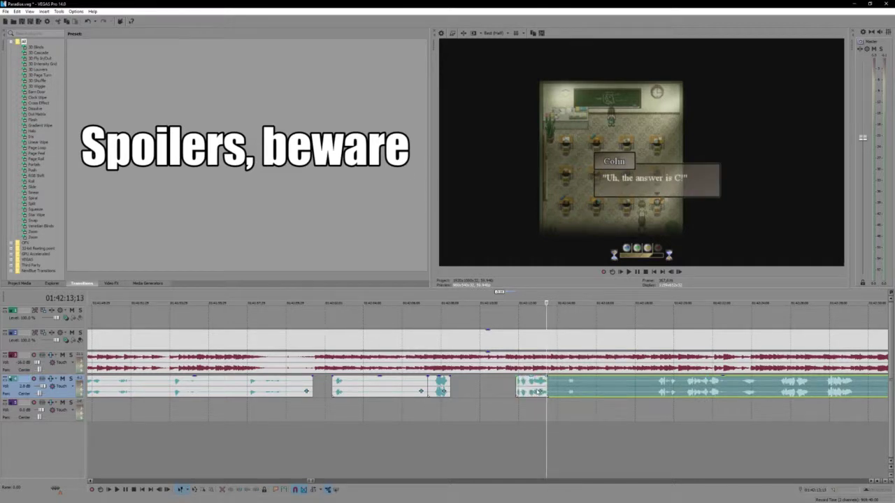
drag(536, 392, 485, 390)
click(447, 388)
key(space)
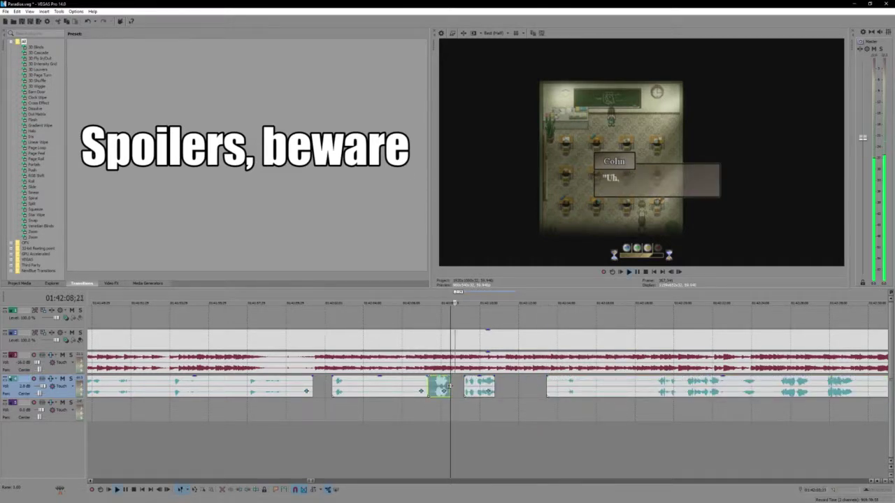
Split the gameplay clip at 01:42:10;00 and trim the second part's start to about 01:42:12;20.
click(487, 341)
key(s)
drag(487, 341, 539, 341)
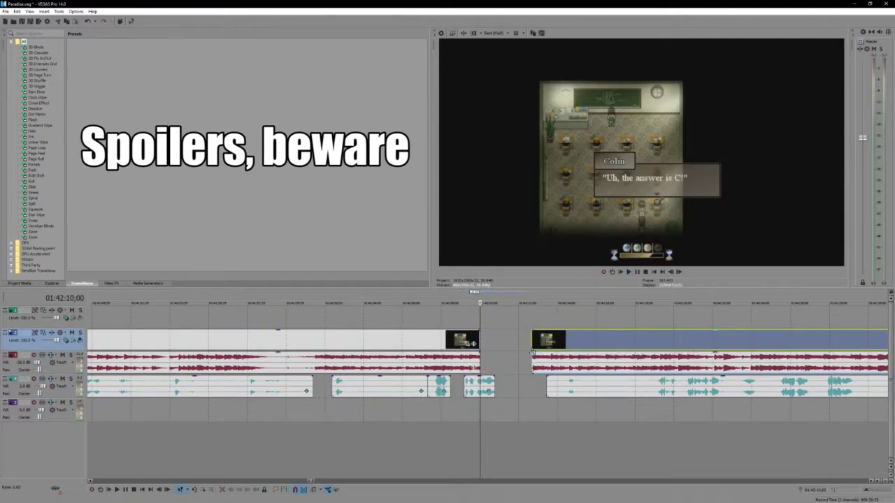
Move the following gameplay and voice clips earlier to close the gap, crossfade the gameplay at about 01:42:10, and play back the transition.
click(541, 342)
ctrl+click(562, 389)
drag(561, 390, 489, 390)
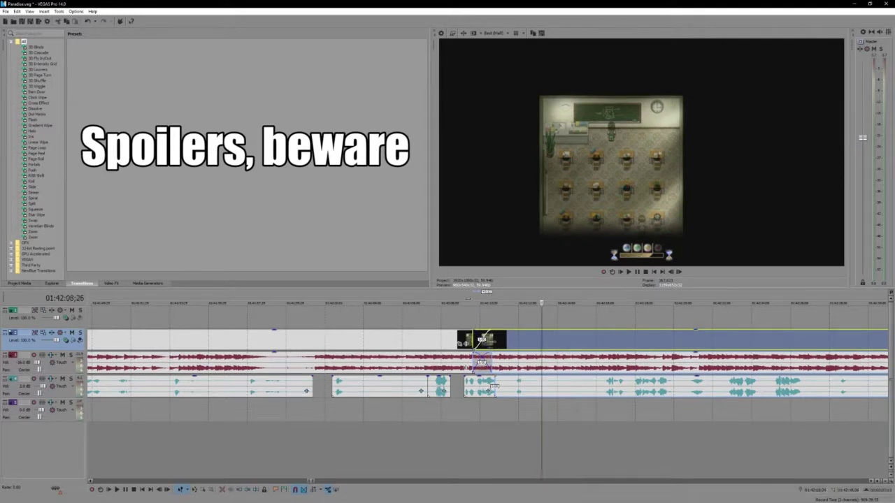
double_click(488, 337)
key(space)
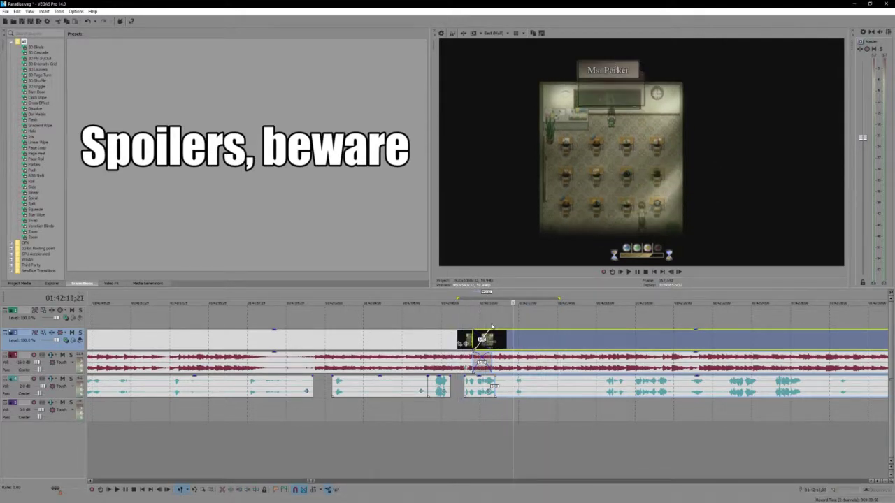
key(space)
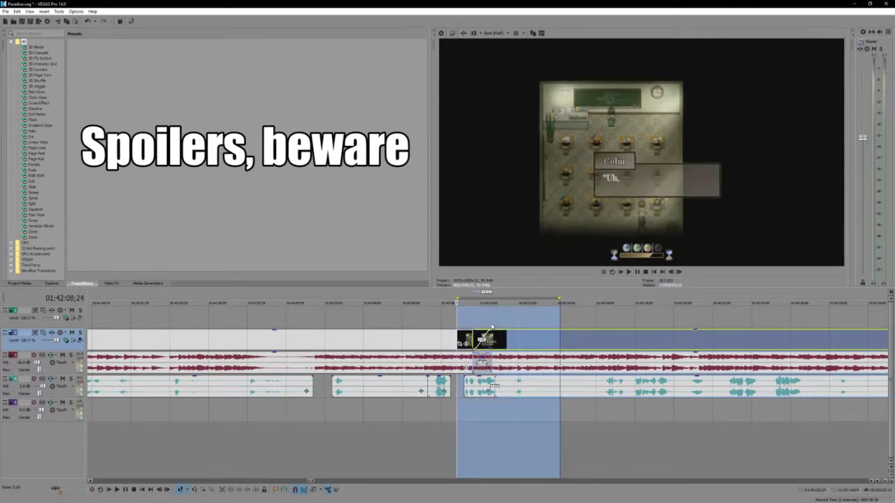
click(456, 326)
key(space)
scroll(502, 343, up, 2)
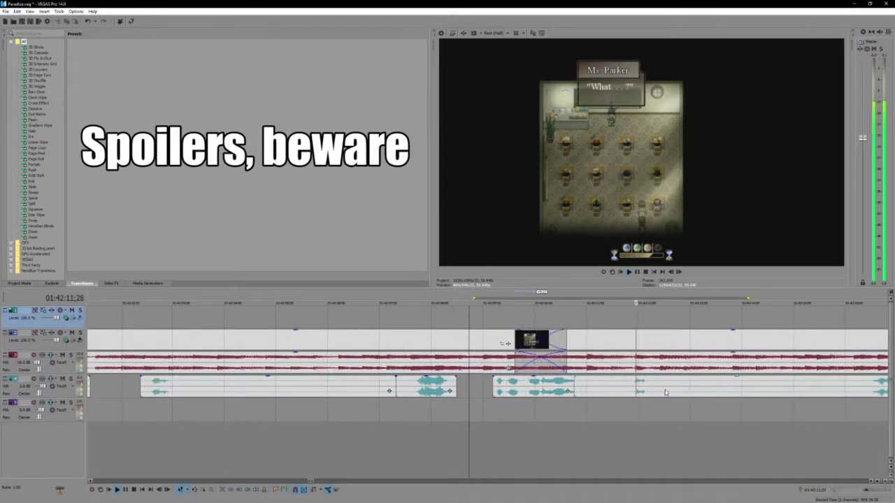
Play on past the new crossfade and review the gameplay and commentary up to about 01:43:39.
scroll(665, 392, down, 1)
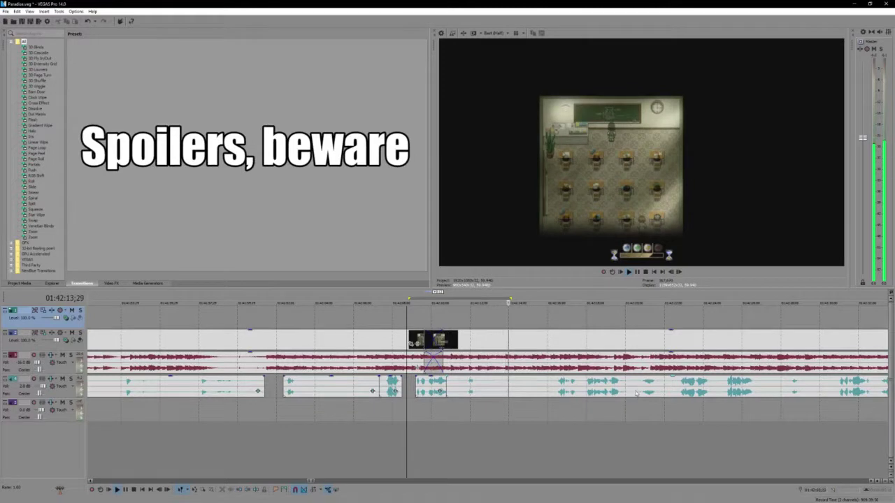
click(636, 394)
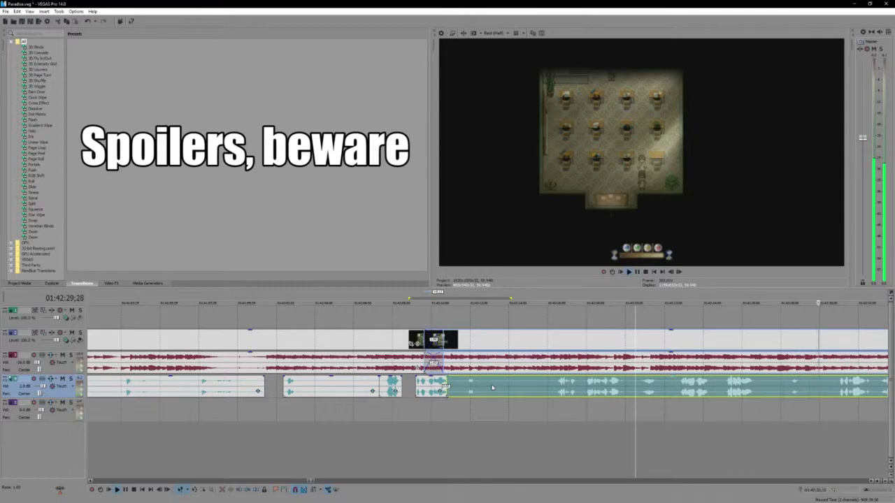
scroll(503, 389, down, 3)
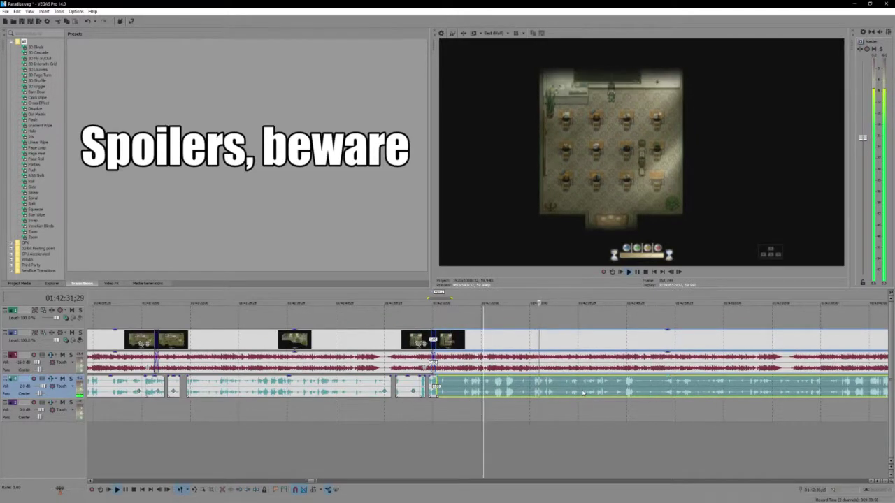
scroll(583, 393, up, 3)
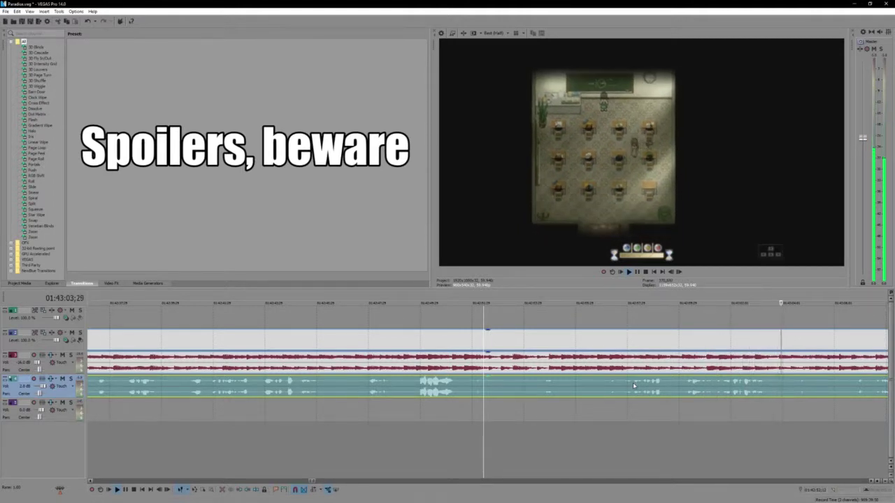
scroll(633, 383, down, 3)
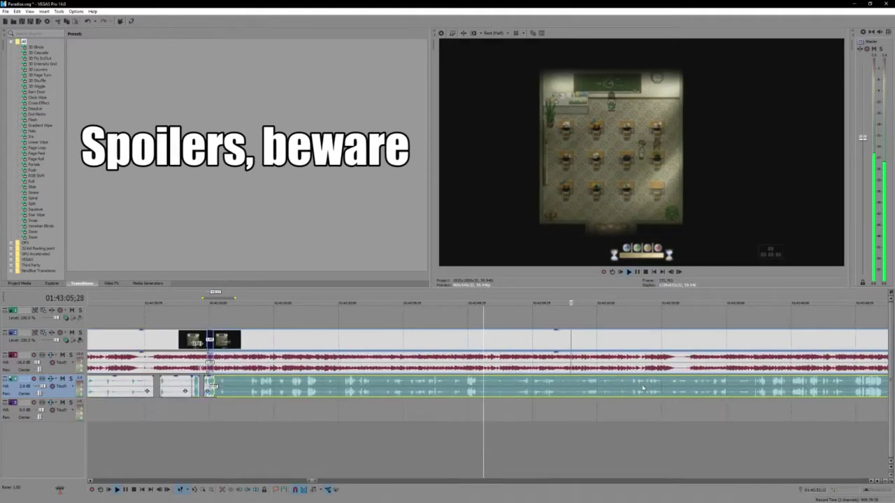
scroll(643, 388, up, 3)
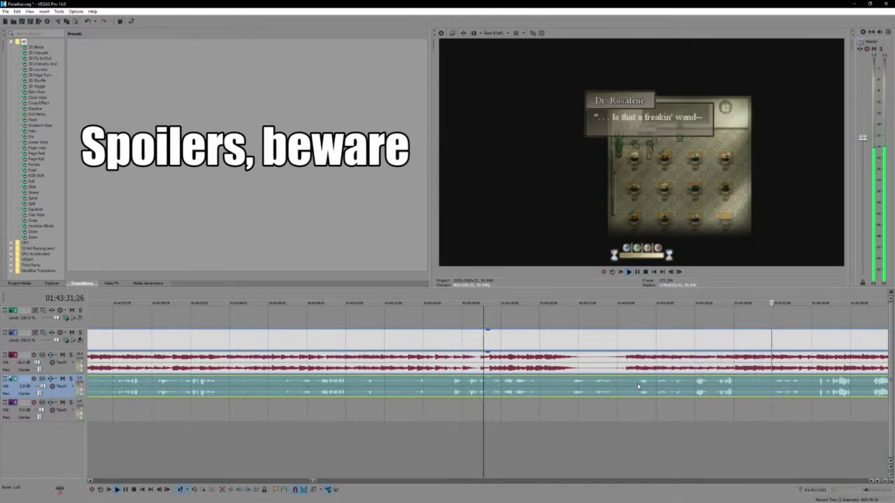
scroll(637, 384, down, 3)
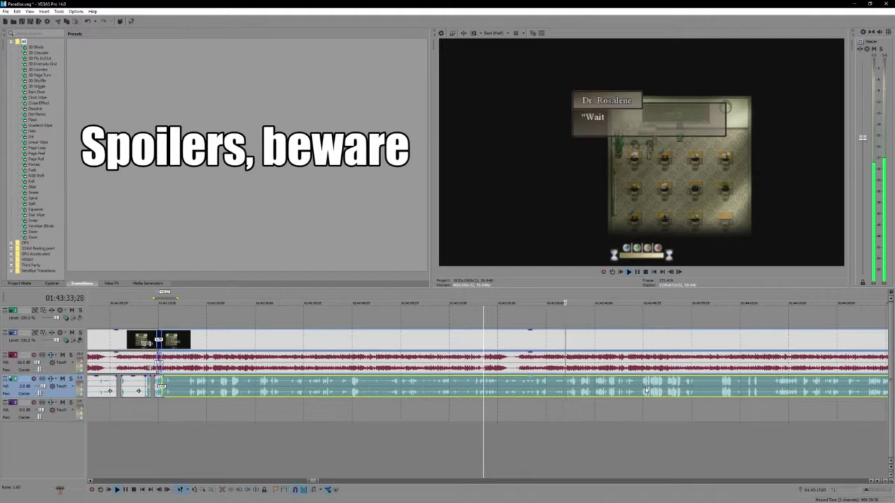
scroll(643, 384, up, 3)
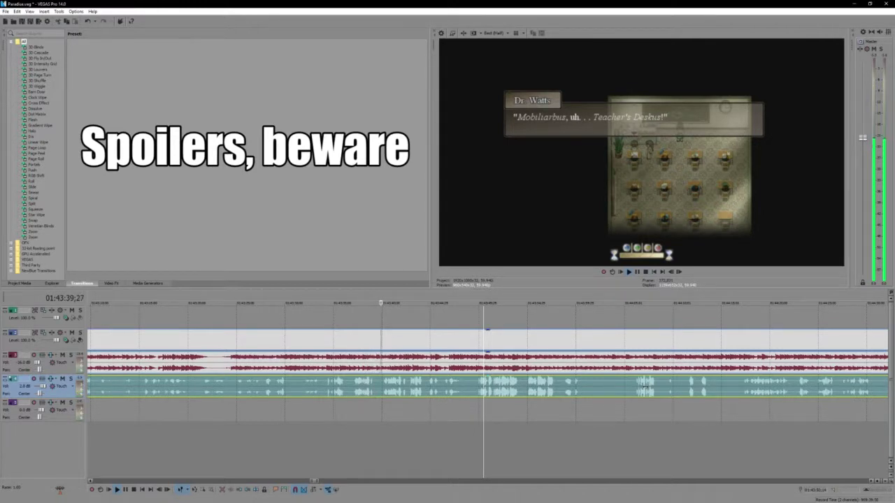
key(Return)
Split the voice clip at 01:43:36;28 and 01:43:38;19, and trim the remaining part's start to about 01:43:40.
click(327, 392)
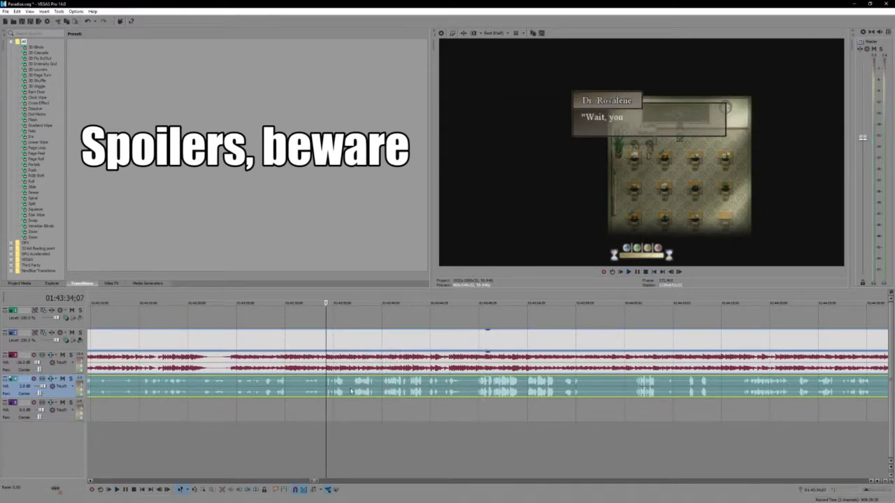
click(353, 390)
key(s)
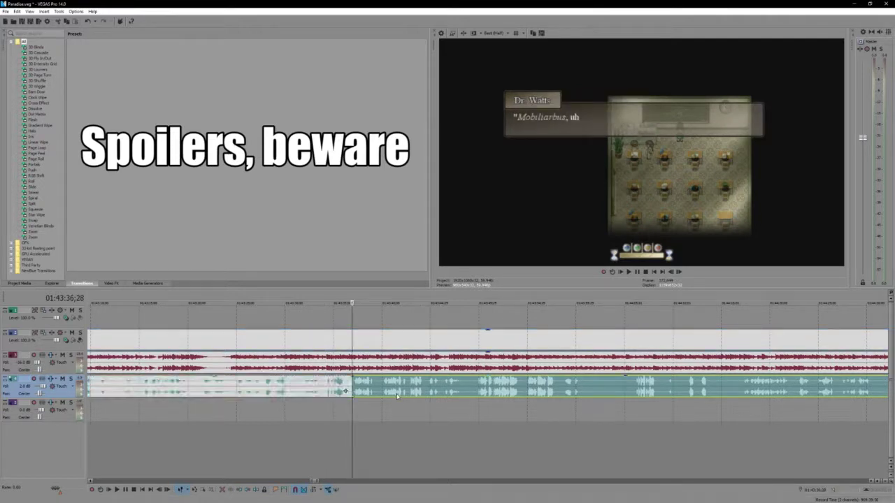
key(space)
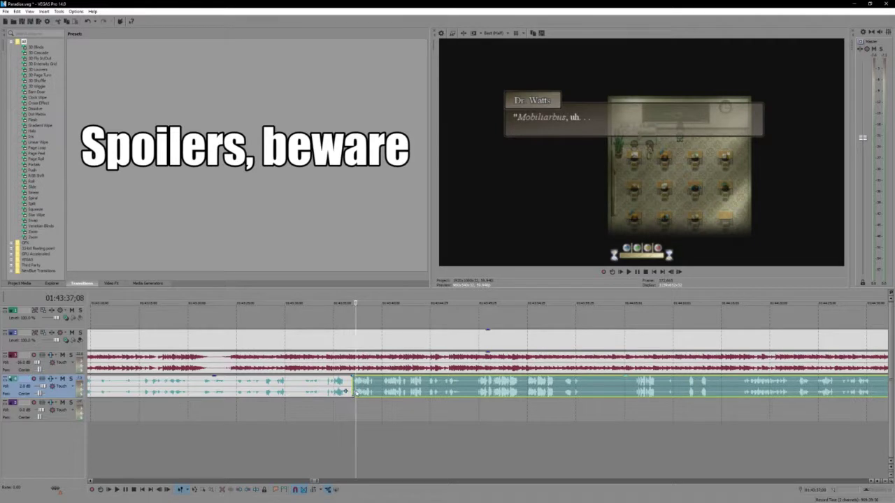
key(space)
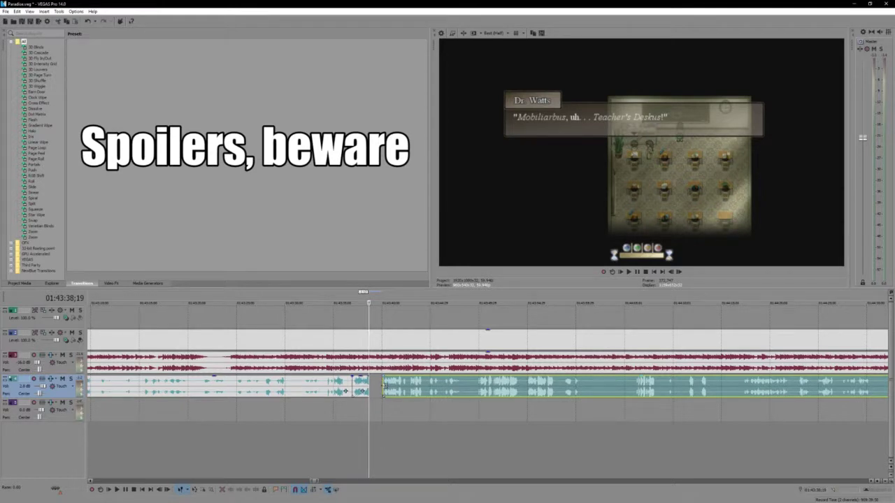
Split the voice clip at about 01:43:43;28, move its first part earlier to overlap the preceding piece slightly, and play back the join.
click(383, 386)
key(space)
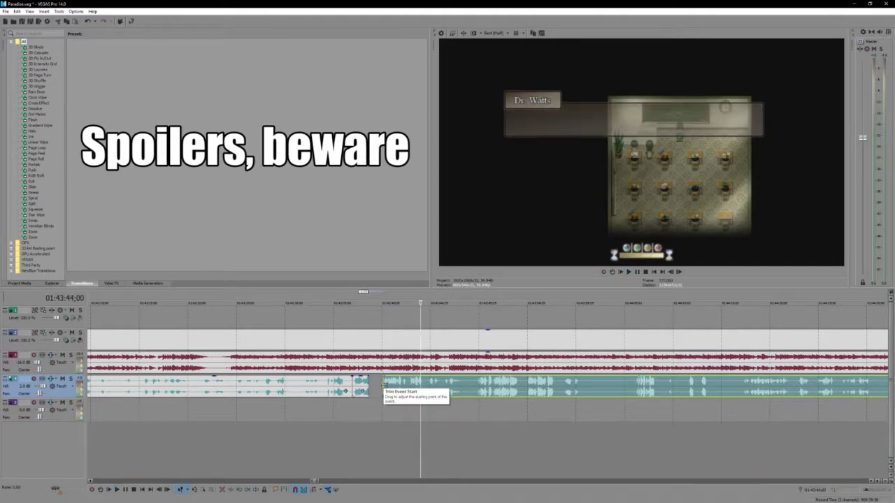
drag(382, 384, 419, 386)
click(378, 389)
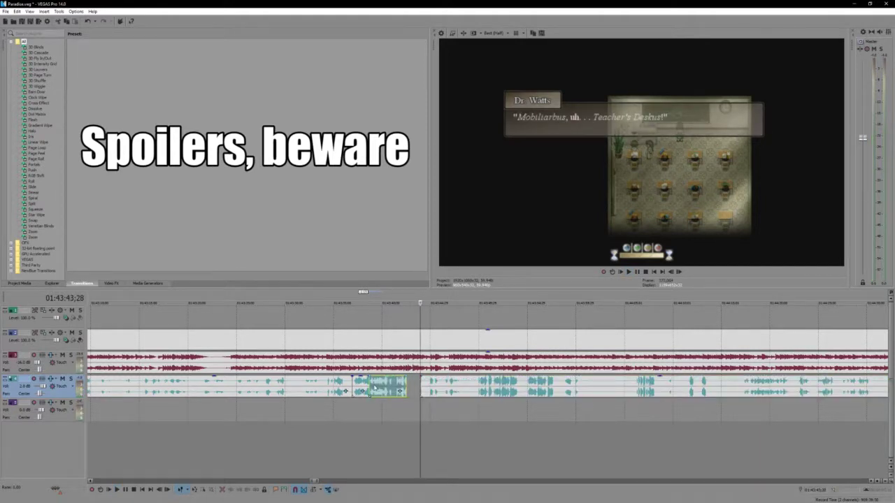
click(375, 389)
scroll(377, 388, up, 3)
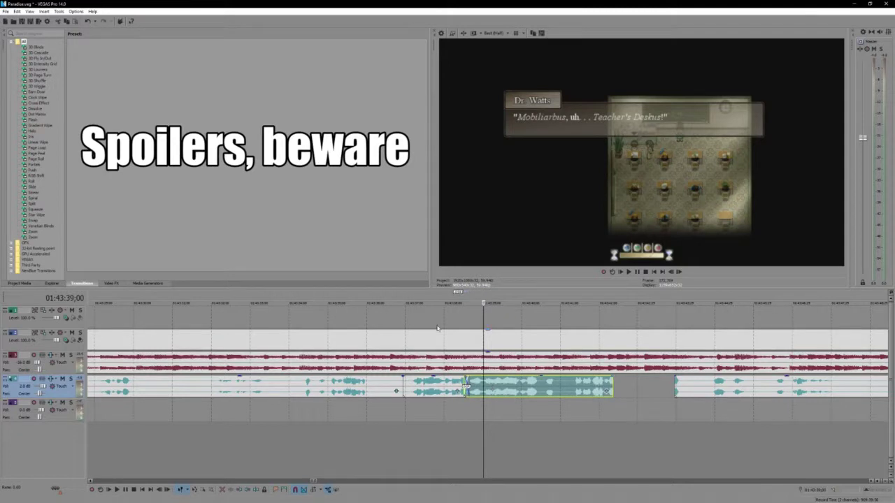
click(393, 316)
key(space)
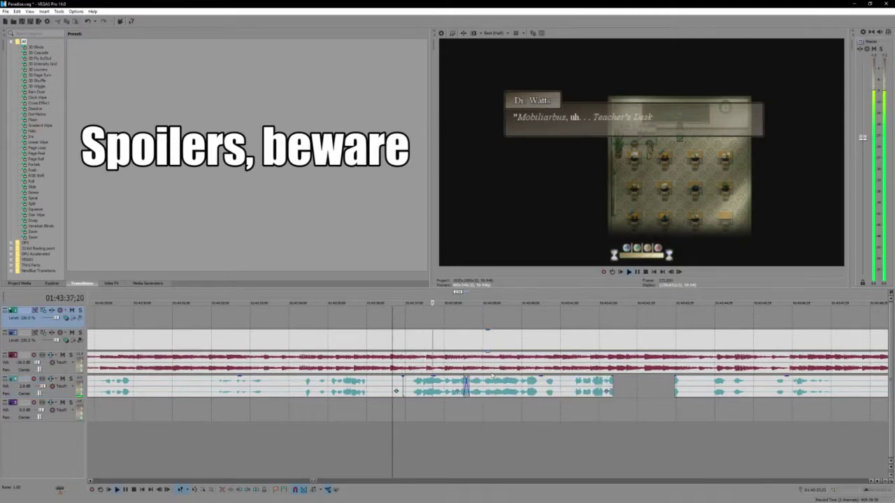
key(Return)
Split the gameplay clip at 01:43:40;15 and trim the second part's start to about 01:43:42;23.
click(542, 340)
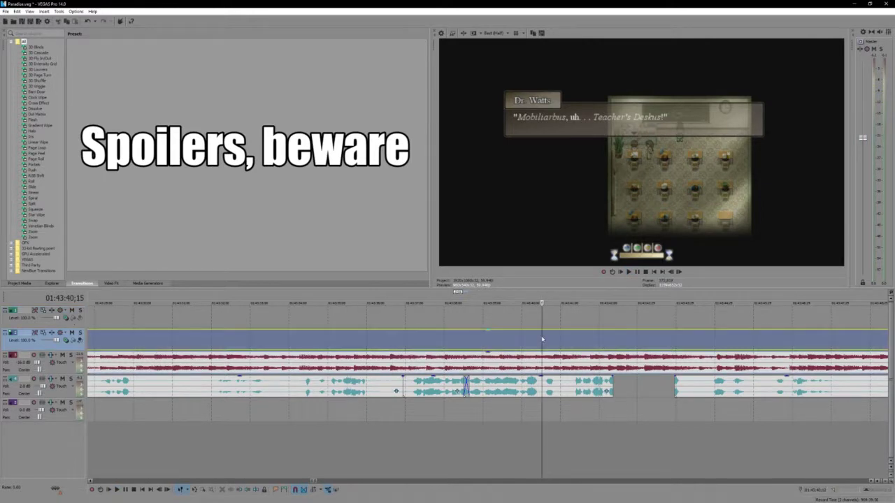
key(s)
drag(607, 347, 694, 347)
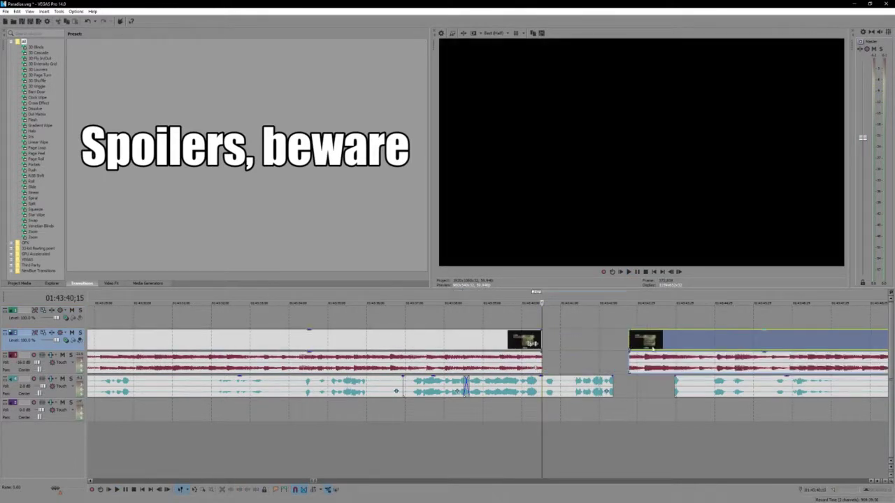
Move the following gameplay and voice clips earlier to close the voice gap, and overlap the gameplay into a crossfade of about one second.
ctrl+click(697, 385)
drag(693, 388, 630, 389)
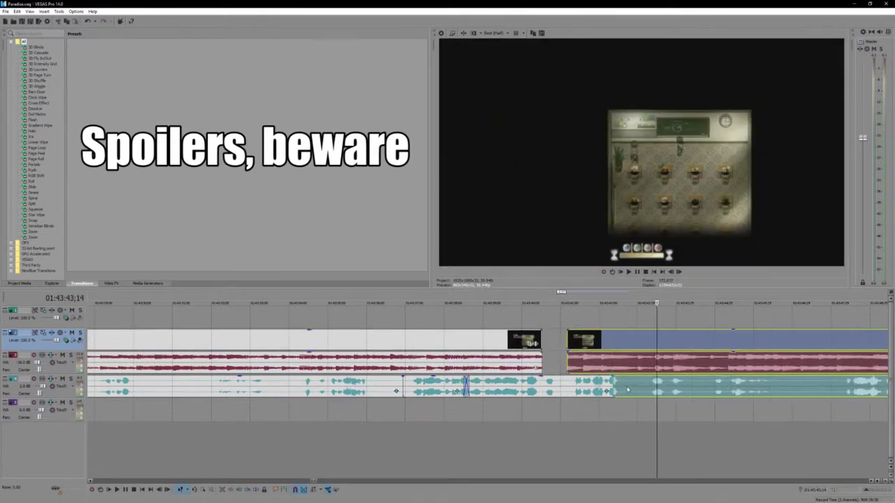
drag(568, 343, 491, 343)
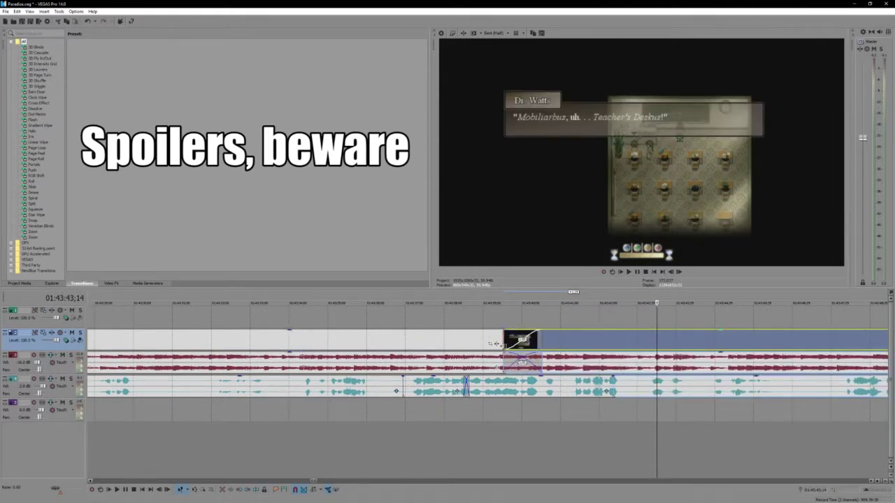
Play back the gameplay crossfade and voice joins from about 01:43:37 to 01:43:43.
drag(559, 311, 404, 311)
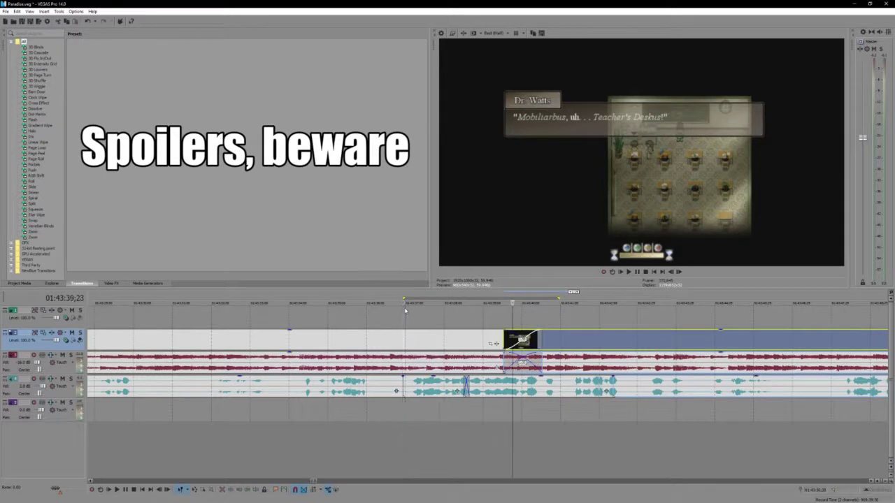
click(404, 310)
key(space)
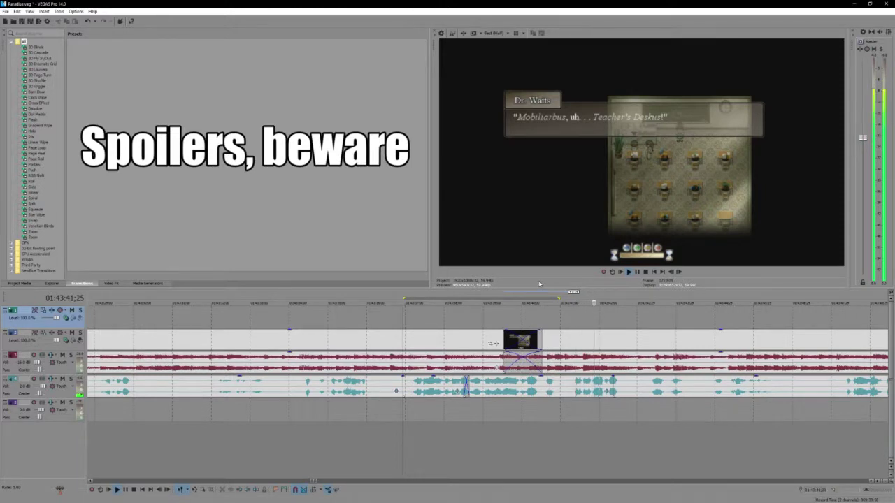
click(602, 323)
scroll(601, 323, up, 3)
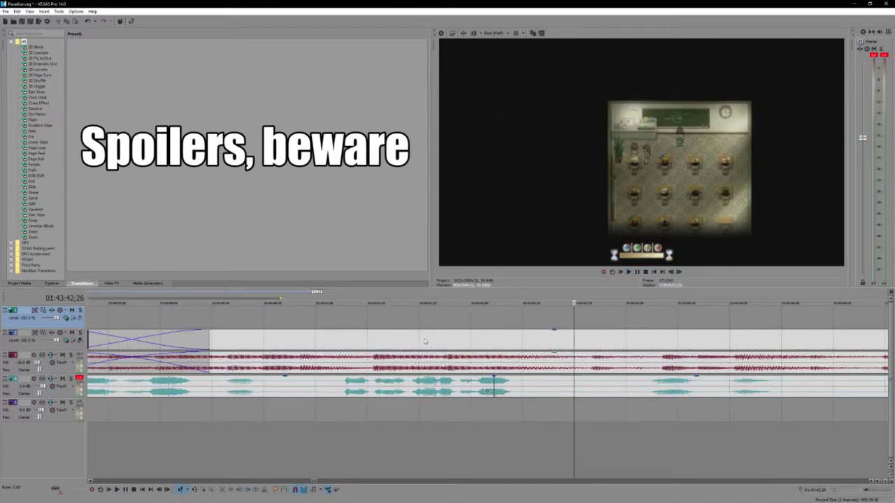
click(422, 327)
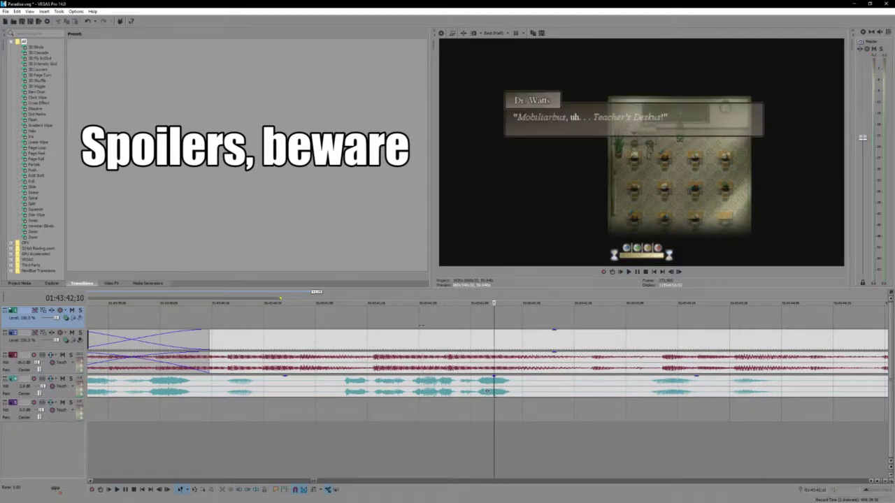
Replay the voice join at 01:43:42;10, briefly muting and restoring the gameplay video and audio tracks.
scroll(453, 393, up, 2)
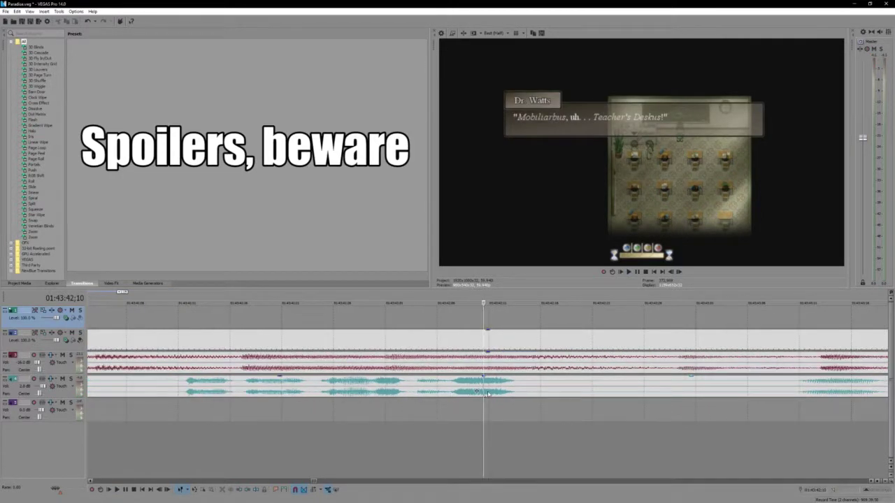
click(72, 333)
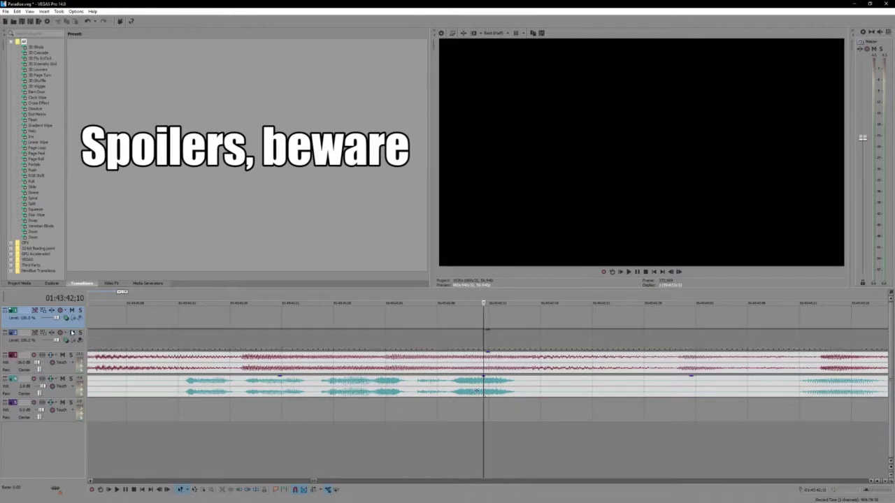
click(72, 333)
click(62, 355)
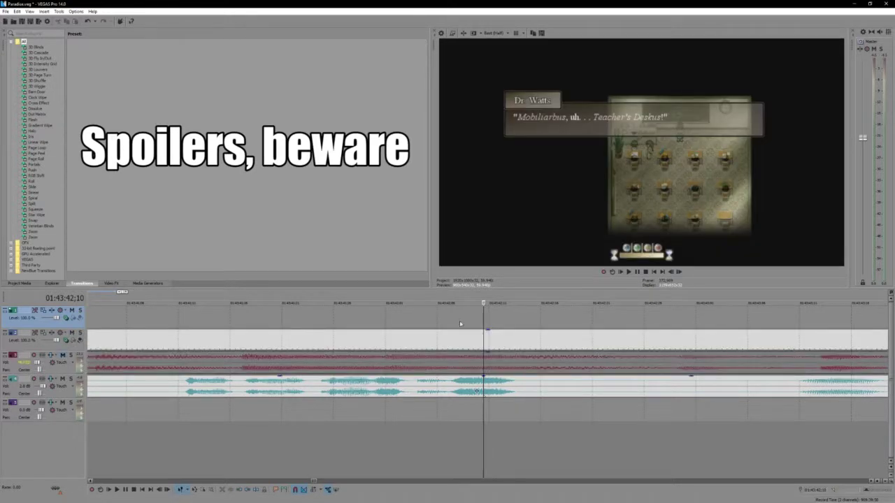
click(63, 356)
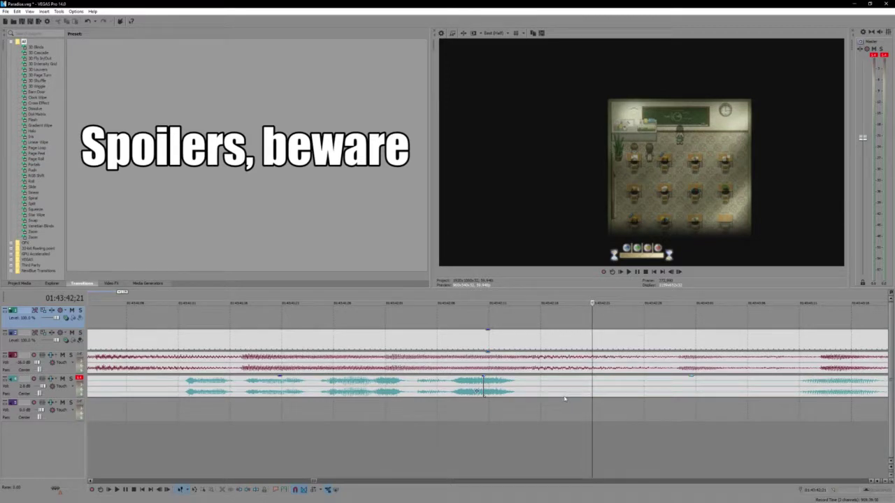
Move the voice clip at 01:43:42;10 slightly earlier to overlap the preceding piece, and play back the join.
click(537, 393)
drag(538, 393, 533, 393)
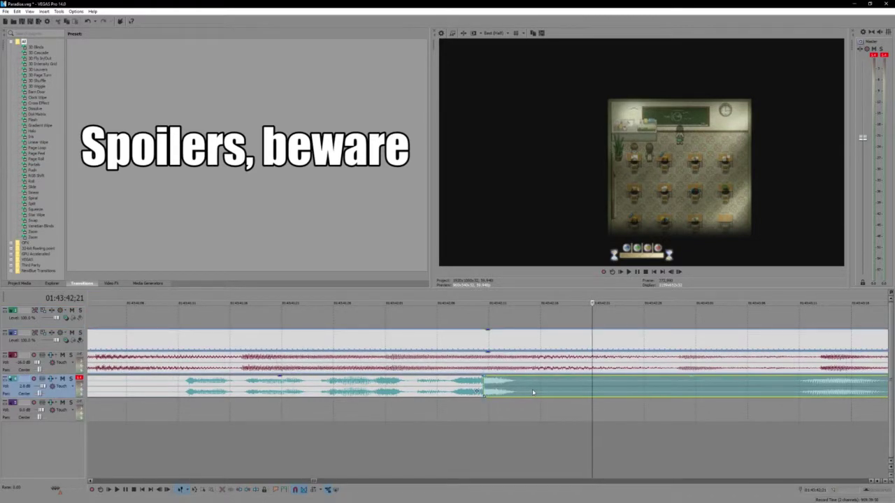
click(485, 381)
scroll(487, 383, up, 2)
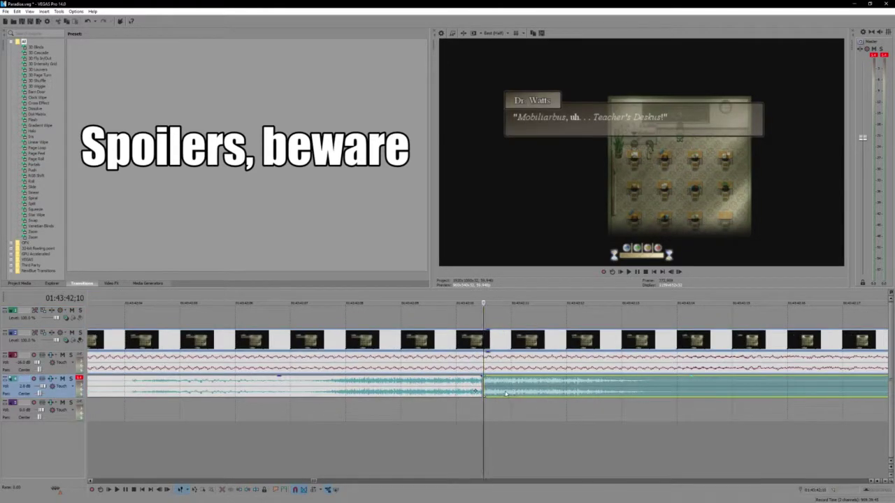
scroll(496, 391, up, 1)
scroll(499, 393, up, 2)
click(446, 336)
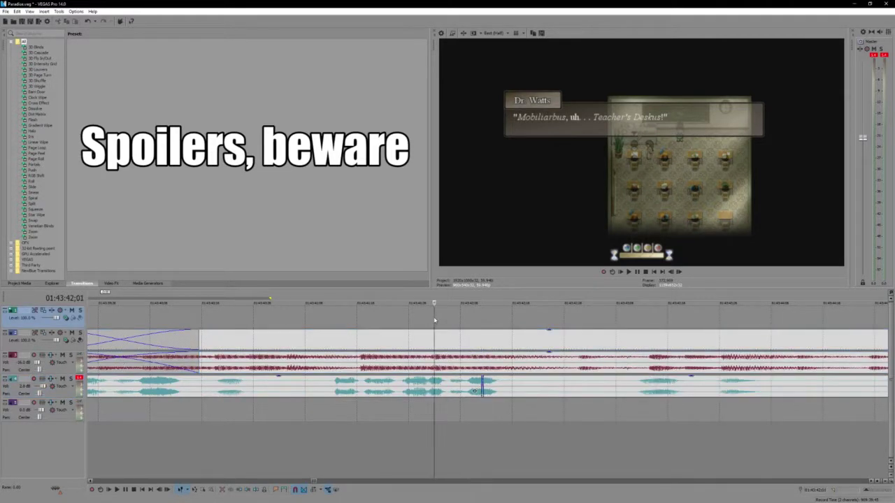
click(365, 319)
key(space)
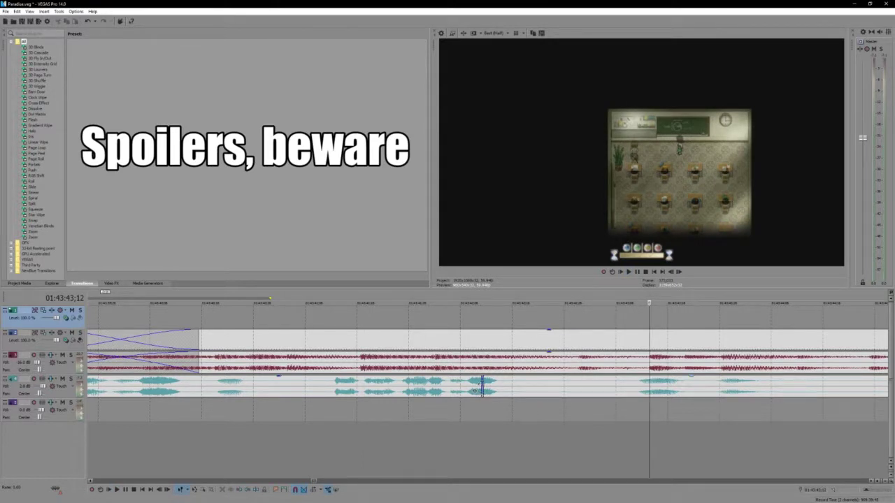
scroll(481, 387, down, 2)
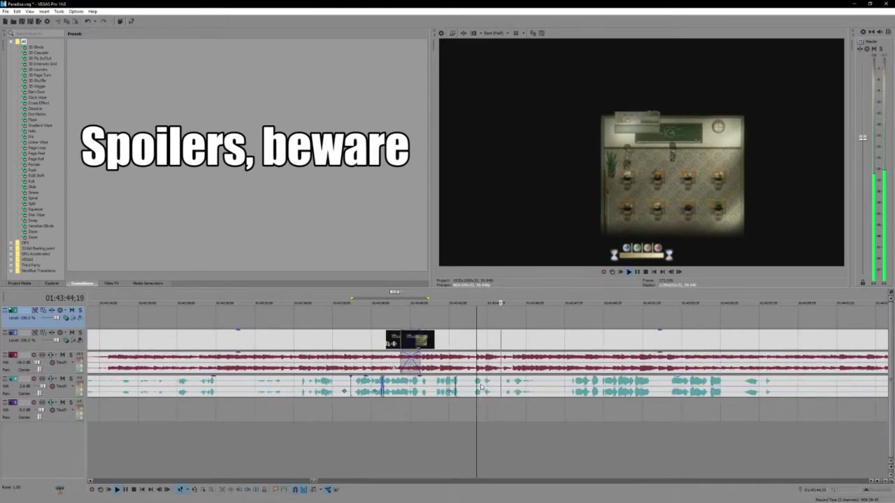
Split the voice clip at about 01:43:48;06 and trim the second part's start to about 01:43:53;14.
click(595, 383)
scroll(594, 384, right, 5)
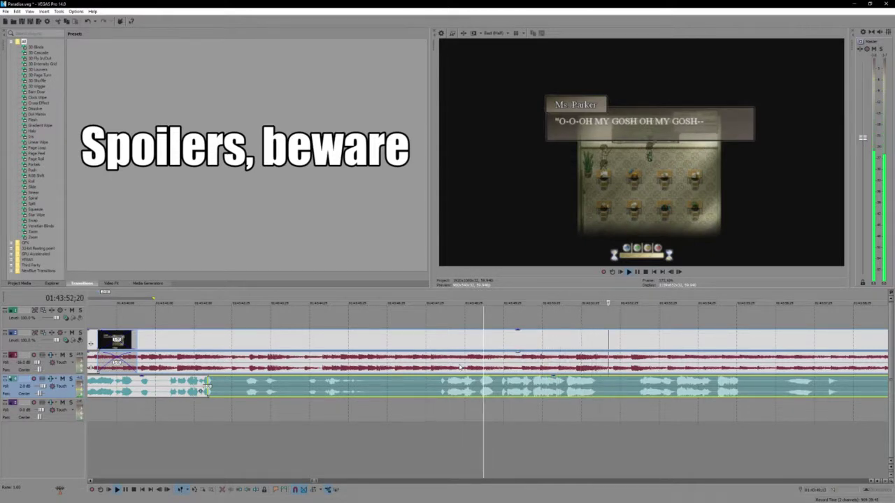
key(Return)
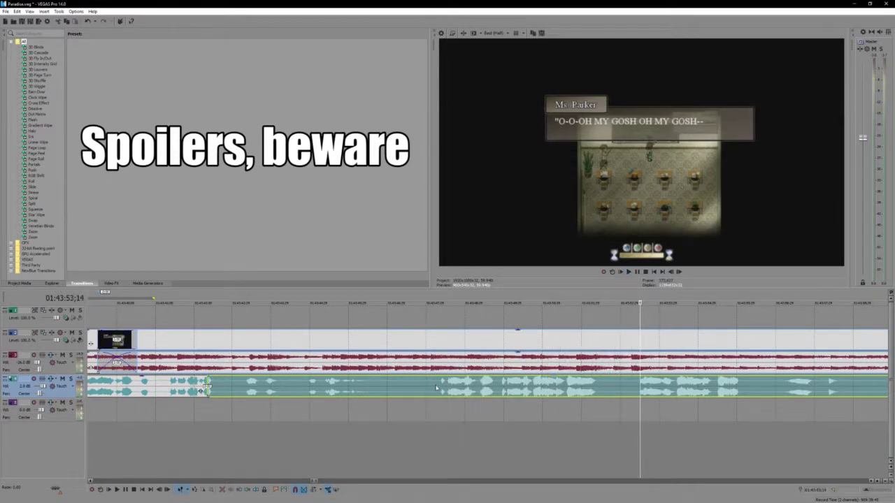
click(436, 388)
key(s)
drag(435, 388, 514, 385)
Split the voice clip at 01:43:56;03 and move the piece before the cut earlier to meet the voice ending at 01:43:48;06.
click(637, 387)
key(Return)
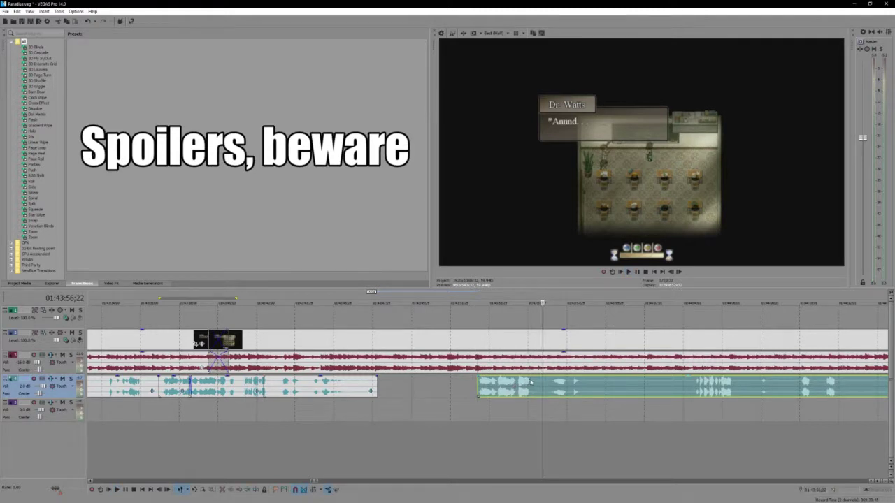
click(531, 381)
key(s)
drag(502, 388, 401, 388)
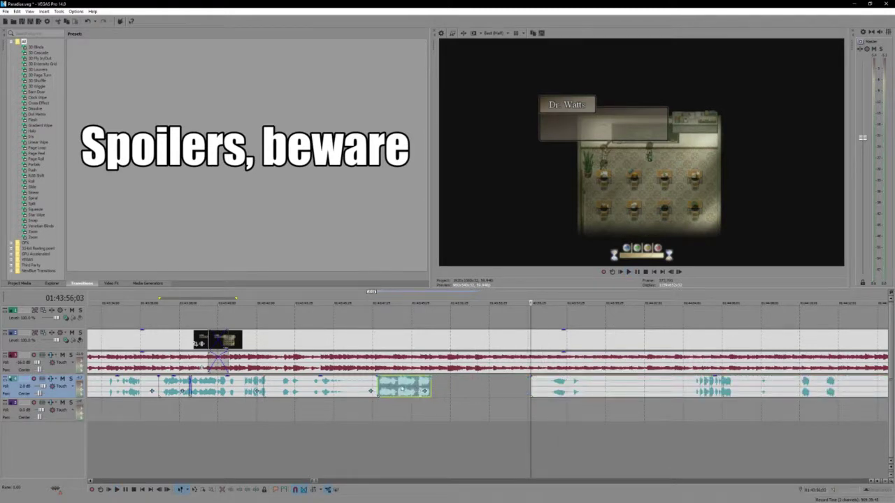
Split the gameplay clip at 01:43:50;17 and trim the second part's start to about 01:43:55.
click(358, 383)
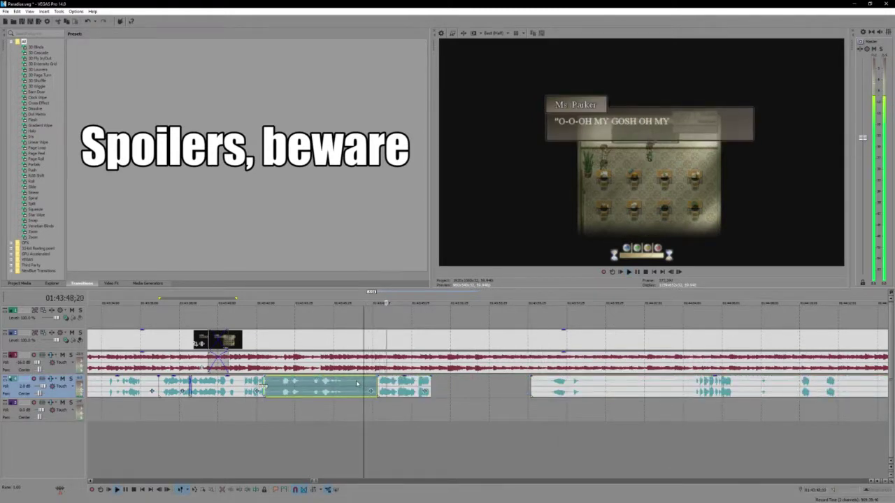
click(422, 335)
key(s)
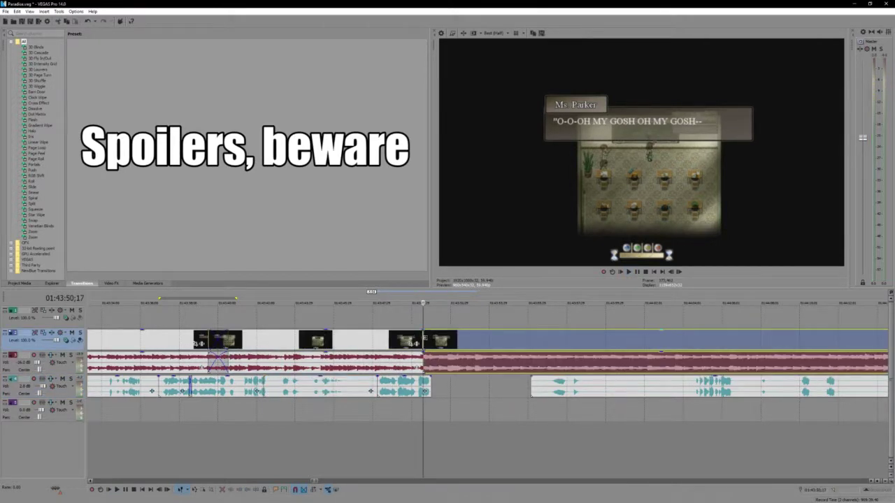
drag(426, 339, 507, 343)
Move the following gameplay and voice clips earlier to close the voice gap, and shift the resulting gameplay crossfade slightly later.
click(520, 344)
ctrl+click(546, 386)
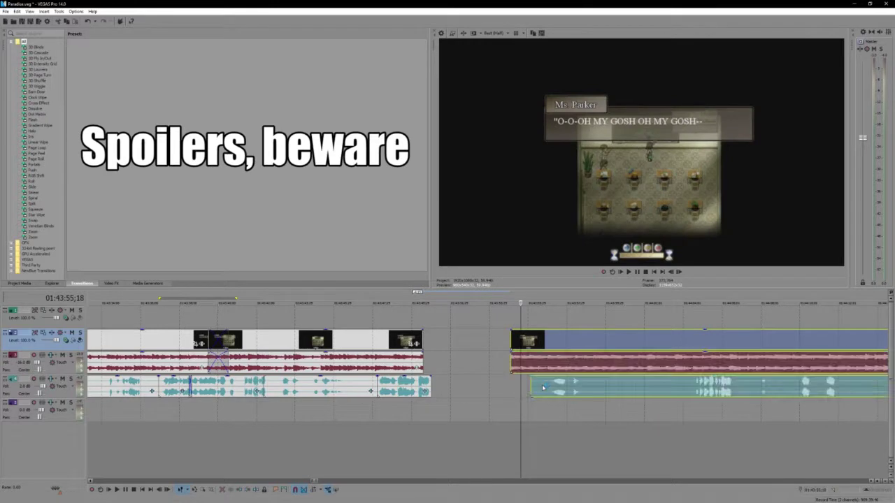
drag(545, 386, 442, 382)
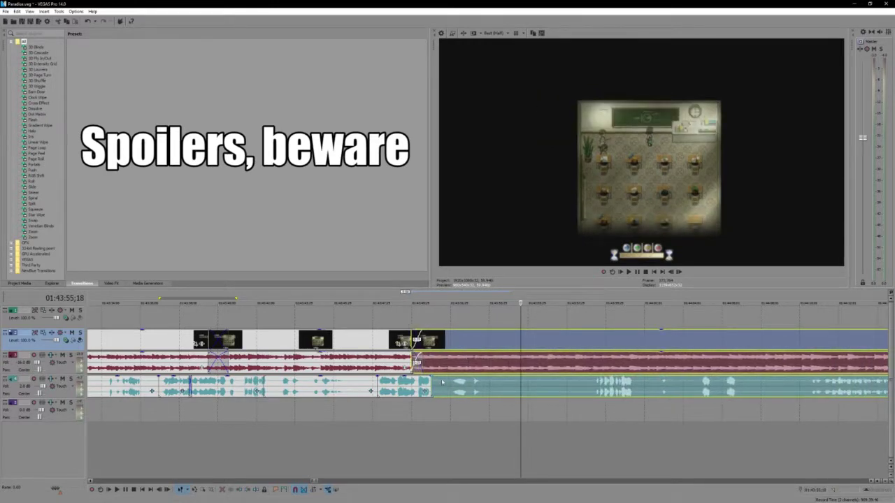
drag(415, 341, 423, 340)
Play back the join from 01:43:48;06 and shorten its gameplay crossfade to about a quarter second by trimming the incoming clip's start.
drag(449, 302, 377, 302)
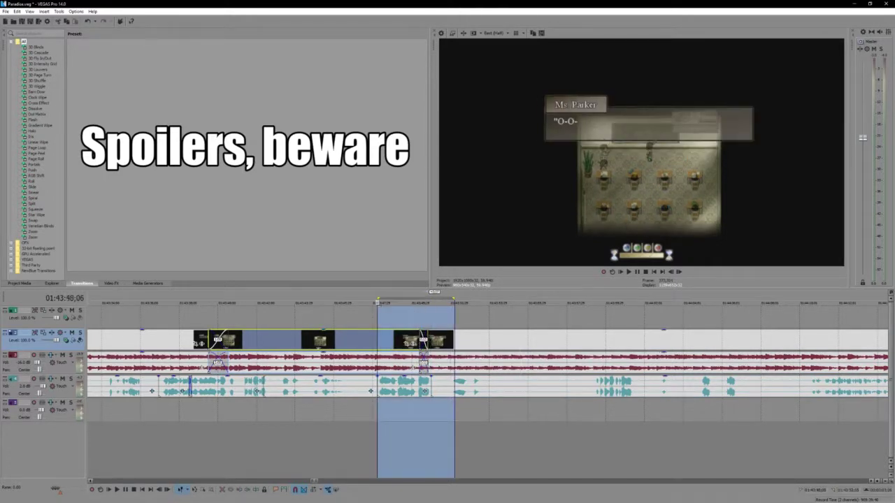
key(space)
click(383, 316)
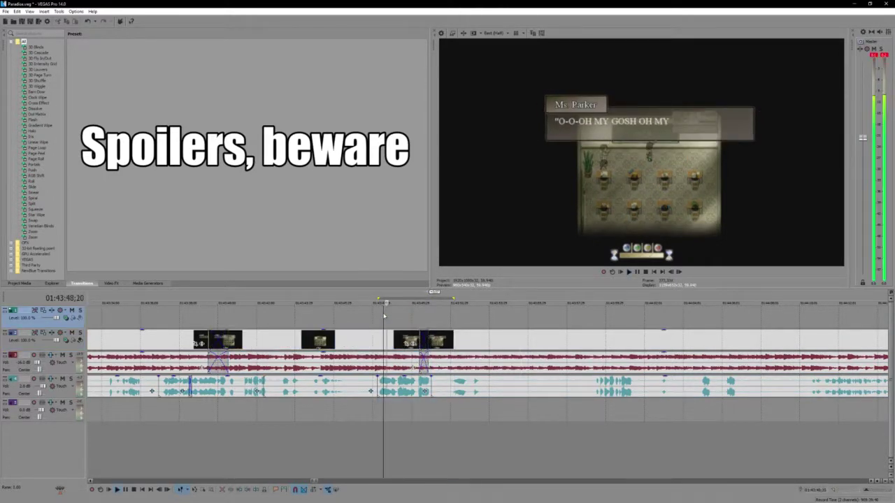
scroll(384, 315, up, 2)
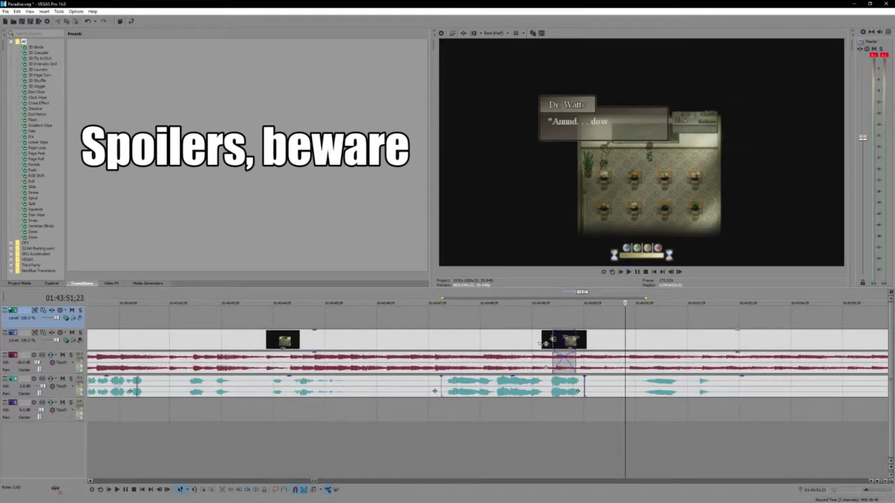
drag(545, 342, 555, 342)
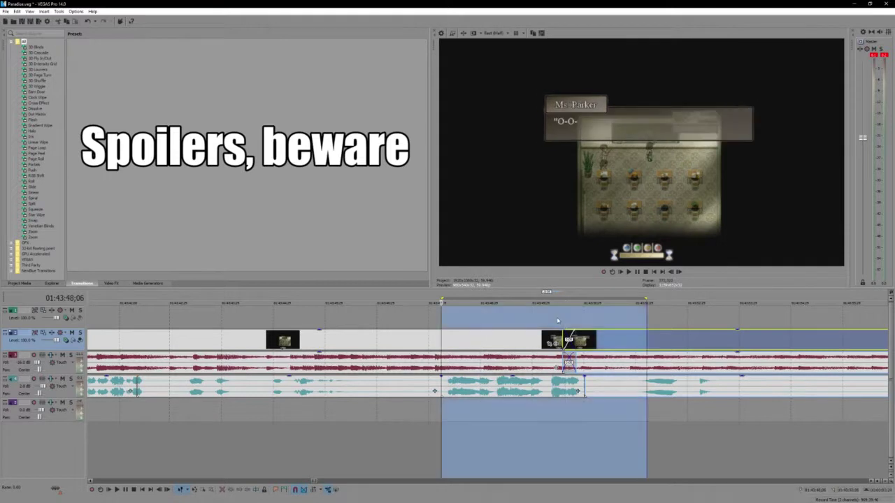
click(558, 321)
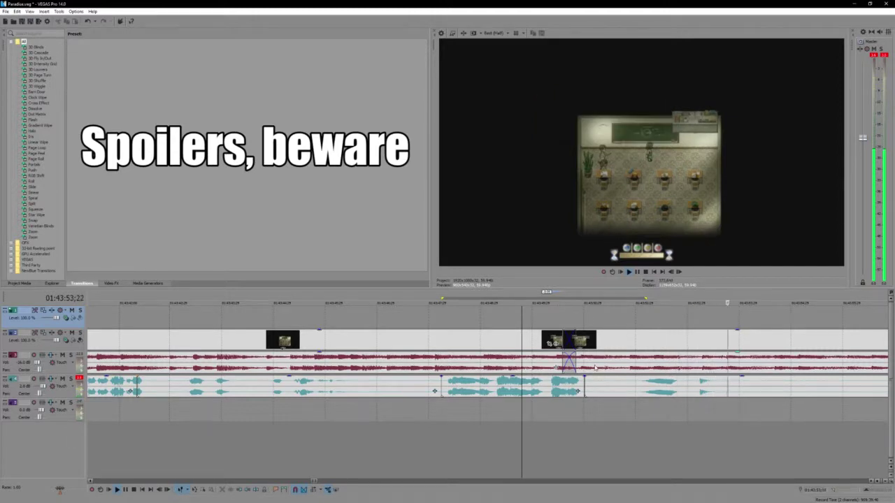
Split the voice clip at 01:44:04;25 and trim the second part's start to about 01:44:06.
scroll(595, 367, down, 3)
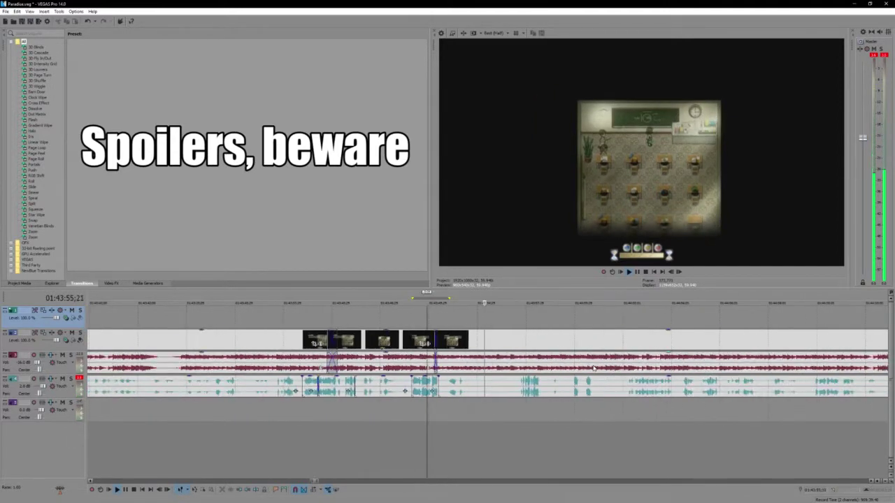
scroll(571, 321, right, 3)
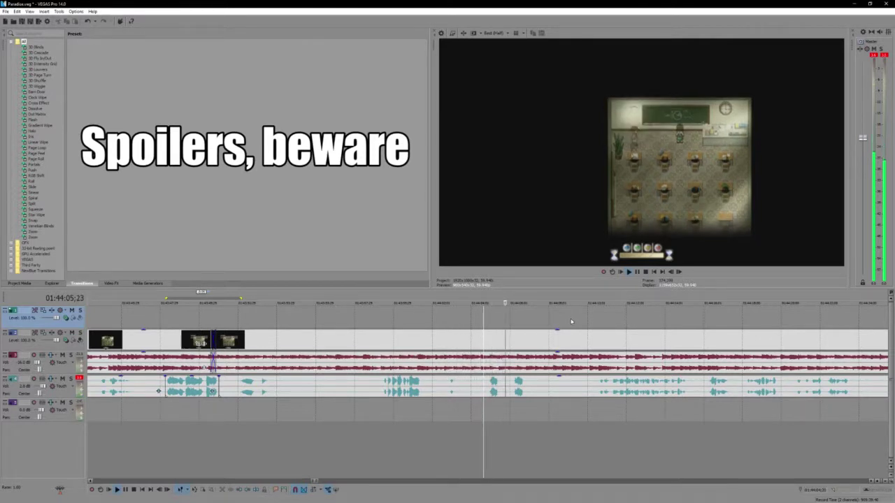
key(Return)
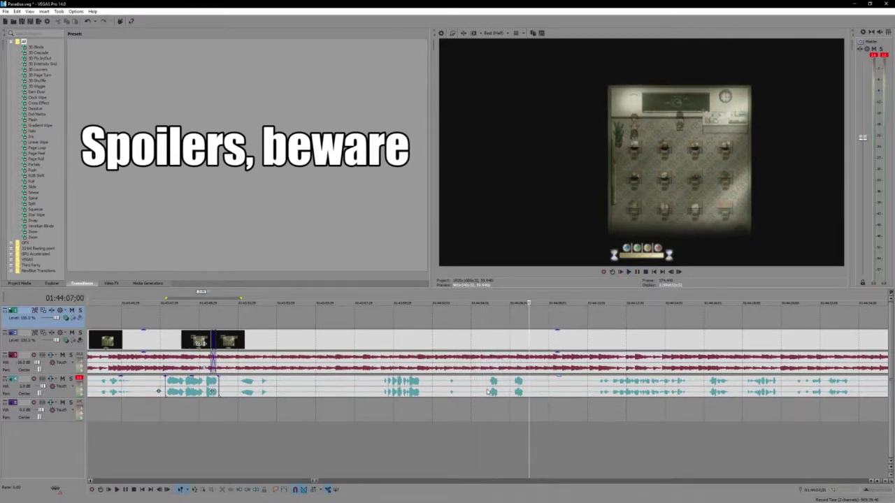
click(487, 392)
scroll(482, 392, up, 3)
key(s)
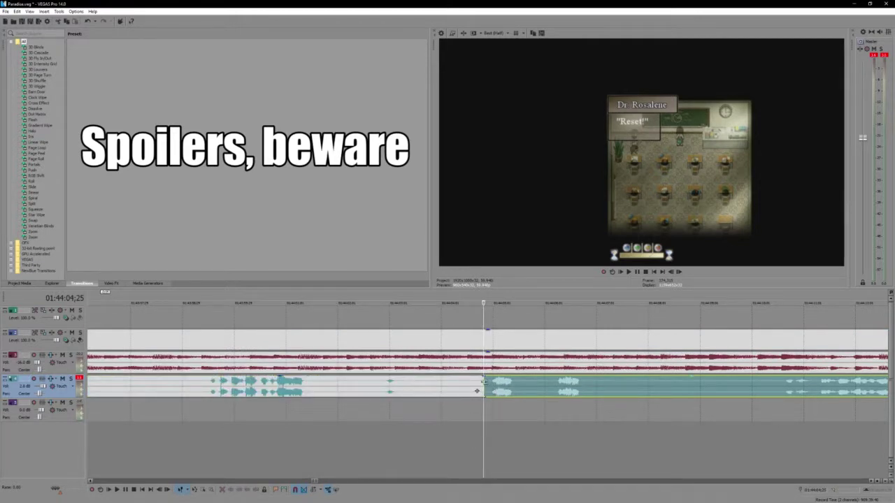
drag(484, 382, 512, 392)
Split the voice clip at 01:44:06;25, move the short piece before it earlier to overlap the preceding voice slightly, and play back the join.
click(587, 390)
key(s)
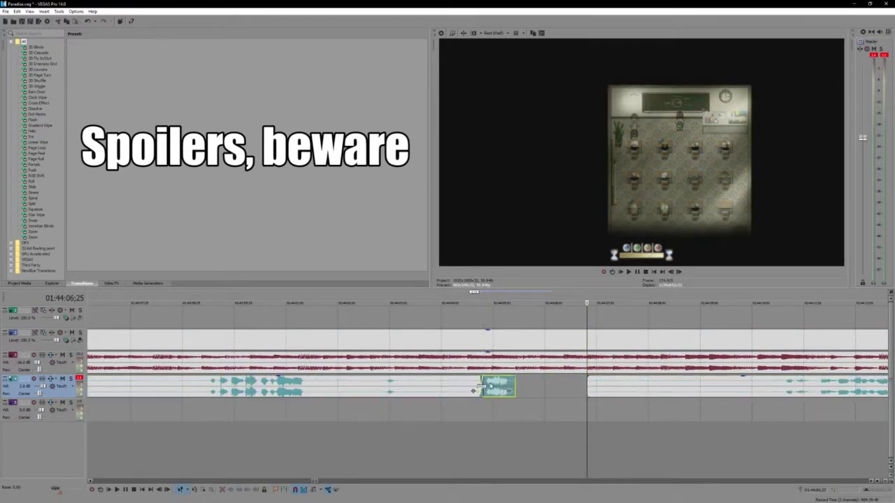
click(473, 390)
key(space)
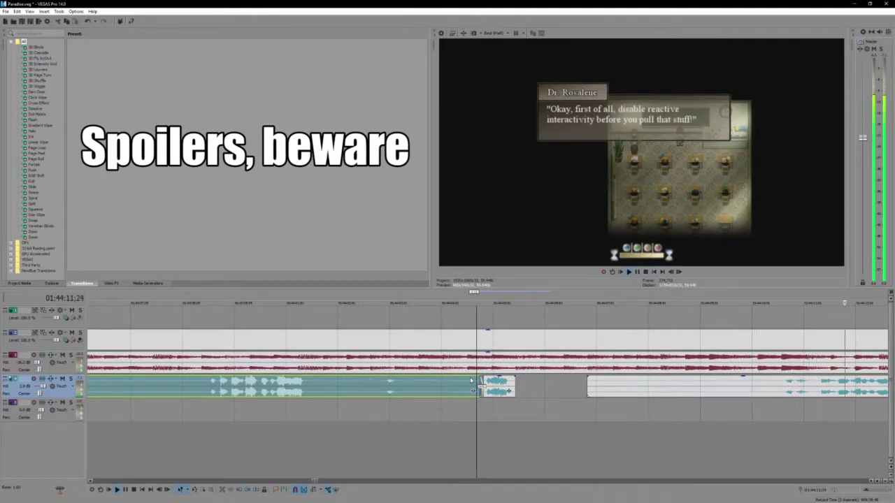
Play through the dialogue from 01:44:11 to 01:44:57 and split the voice clip at 01:44:52;19.
scroll(581, 415, up, 3)
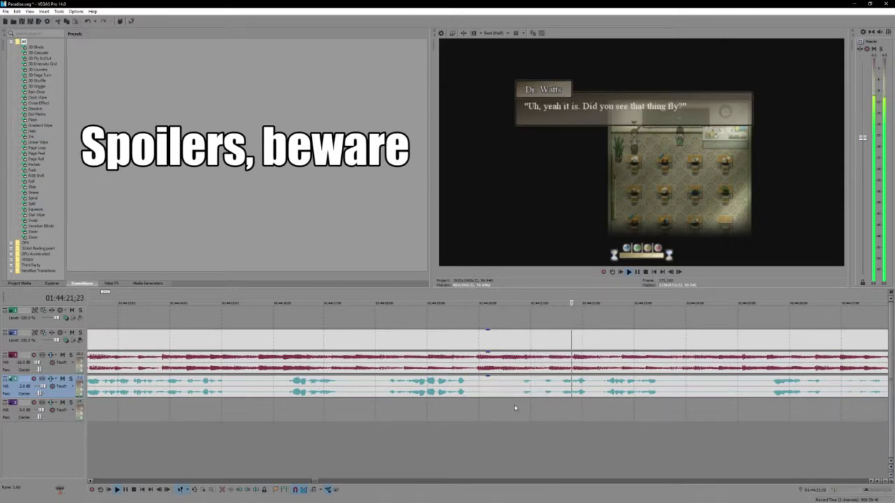
scroll(514, 404, up, 2)
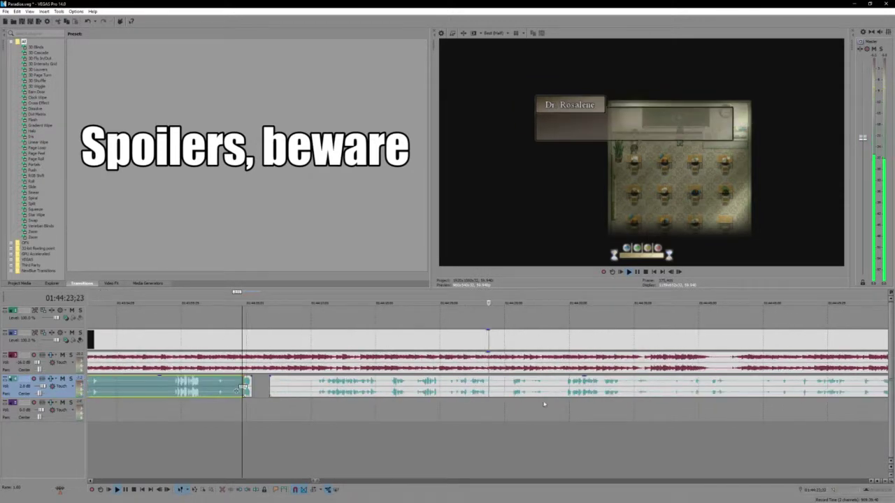
click(580, 395)
scroll(579, 393, down, 2)
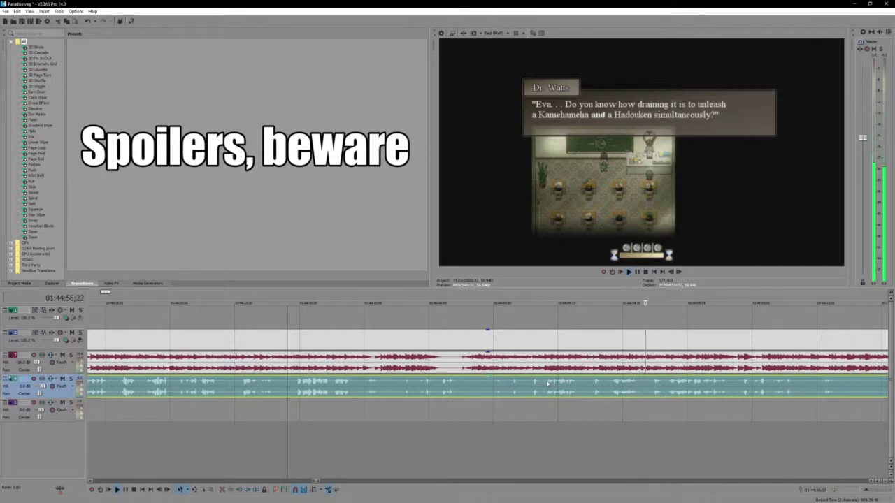
key(Return)
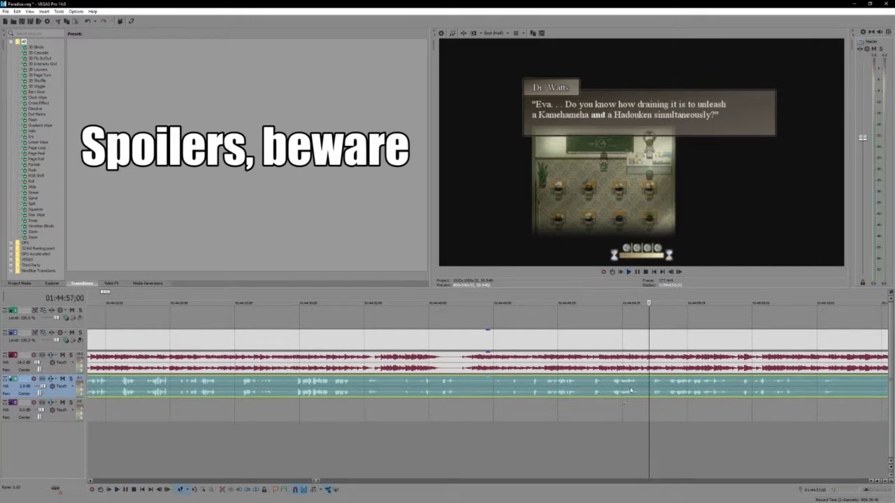
click(592, 388)
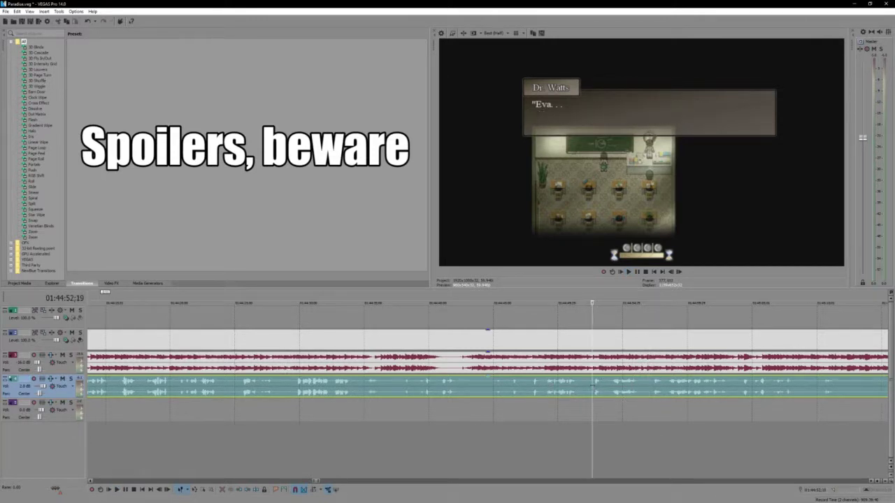
key(s)
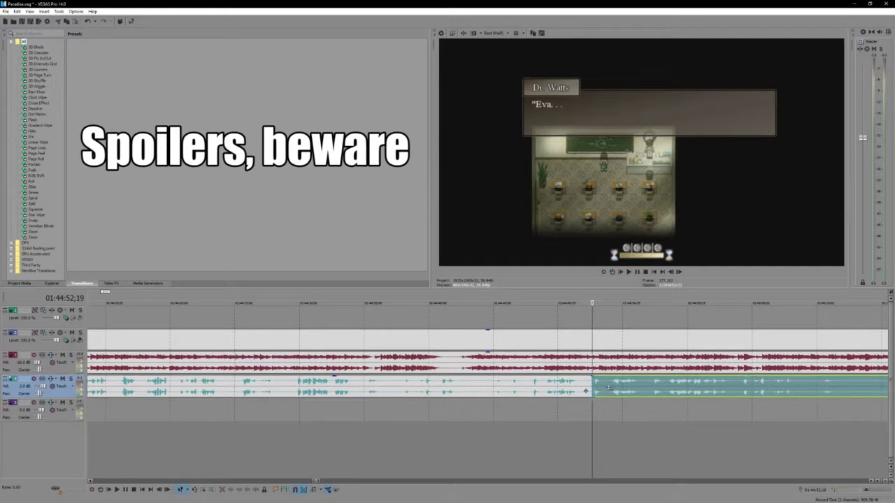
Trim the later voice part's start to about 01:44:57, split it at 01:45:03;02 and move the short piece earlier against the preceding voice.
click(653, 393)
key(Return)
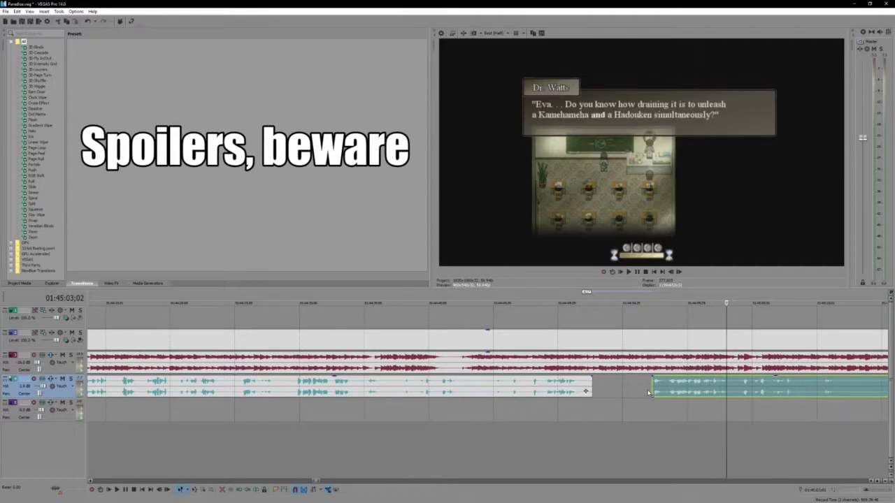
key(s)
drag(668, 391, 608, 390)
Split the gameplay clip at 01:44:55;21 and trim the second part's start to about 01:45:01.
click(632, 344)
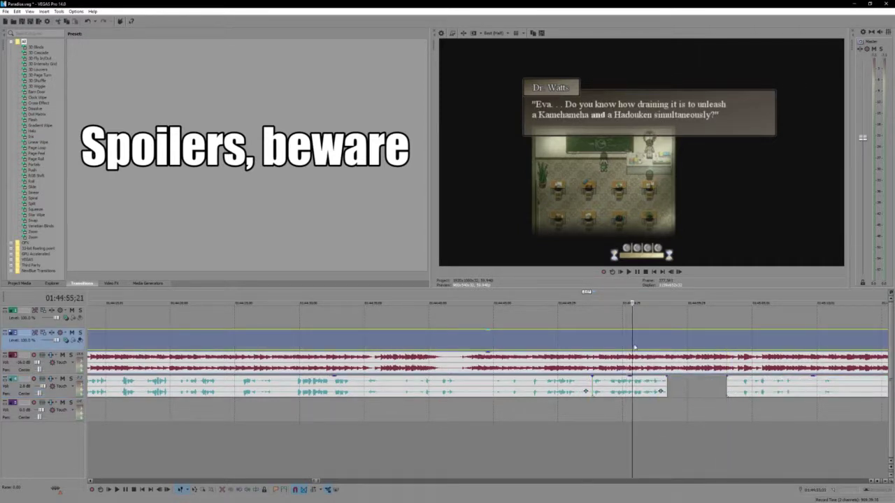
key(s)
drag(636, 342, 705, 342)
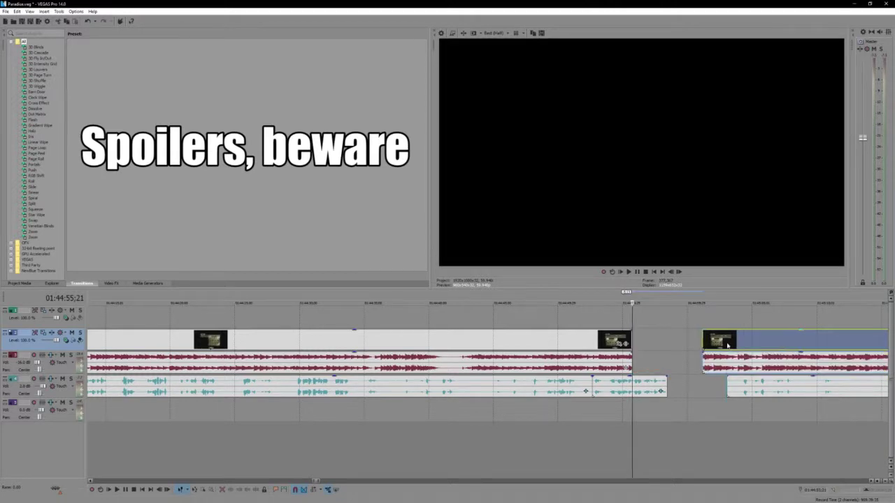
Move the following gameplay and voice clips earlier so the voice meets the preceding piece at 01:44:58;12 without overlapping.
click(737, 388)
drag(738, 388, 680, 386)
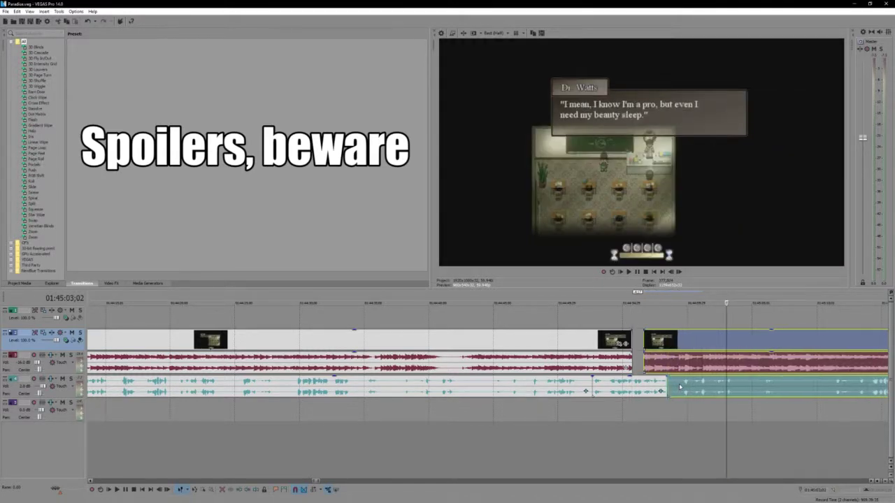
click(668, 388)
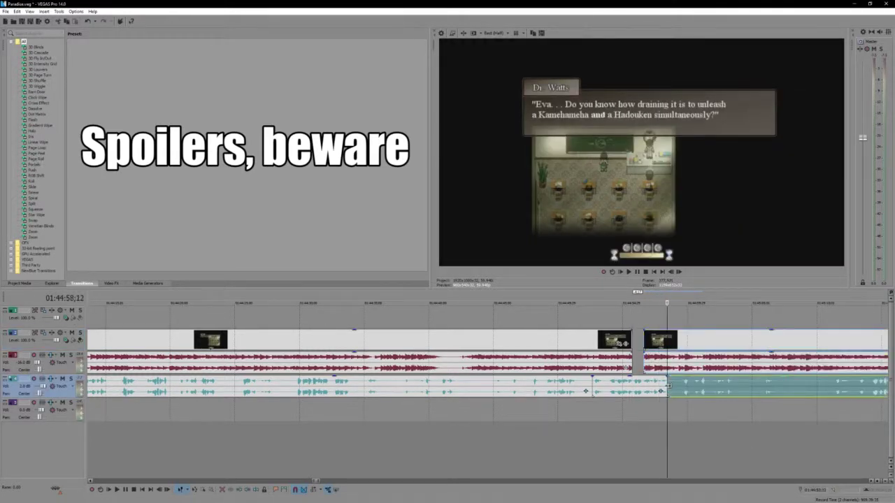
scroll(668, 388, up, 5)
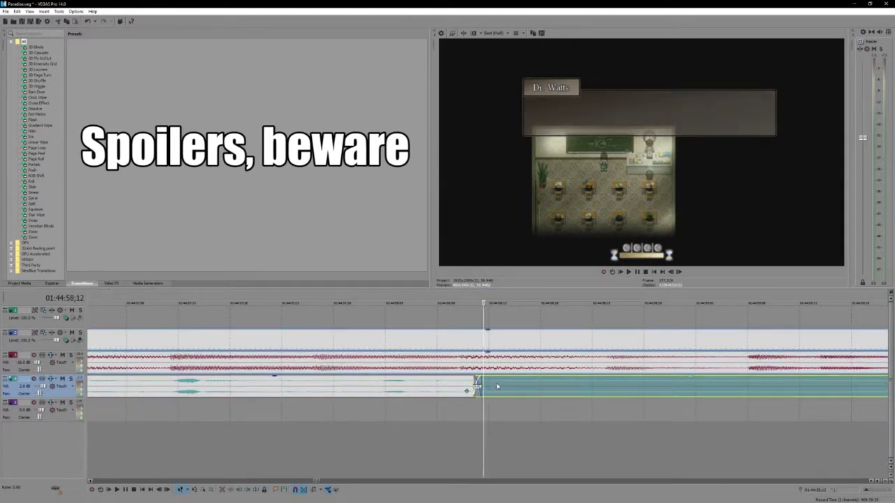
drag(500, 385, 499, 386)
Extend the gameplay clips across the gap near 01:44:56 into a crossfade of about one second, and play back the join from 01:44:54;22.
scroll(499, 386, down, 2)
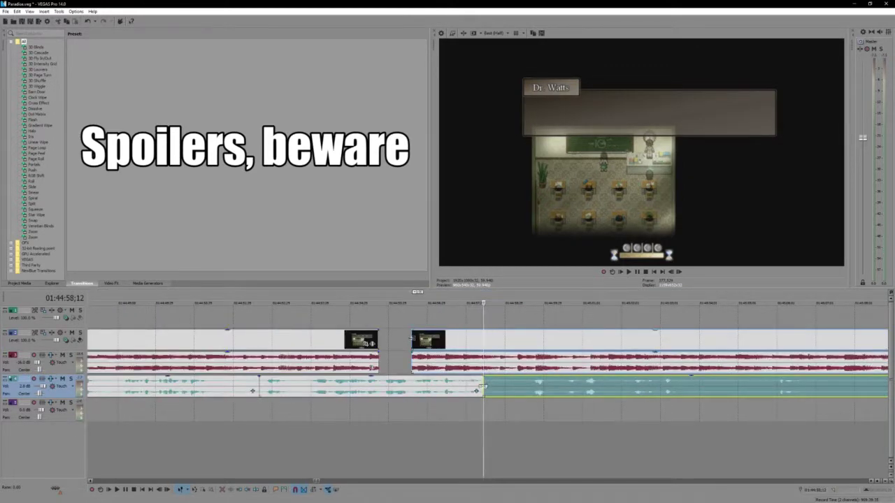
drag(413, 340, 362, 341)
click(350, 344)
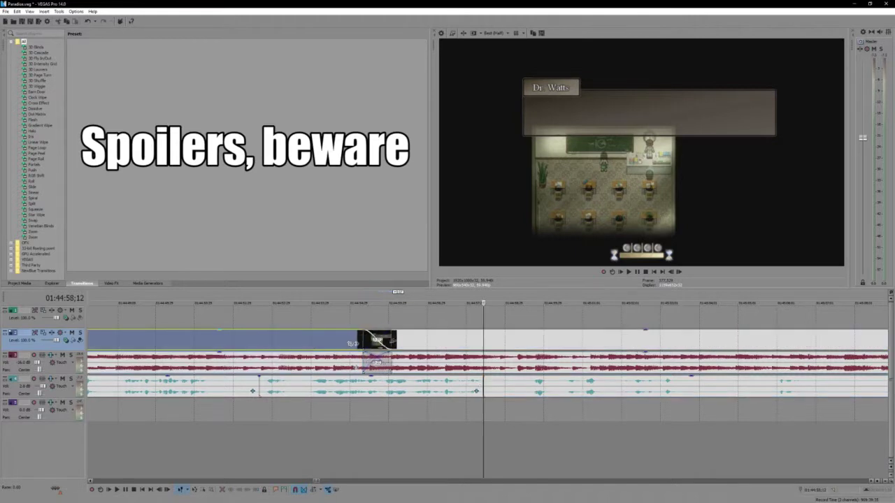
click(418, 301)
drag(418, 300, 340, 301)
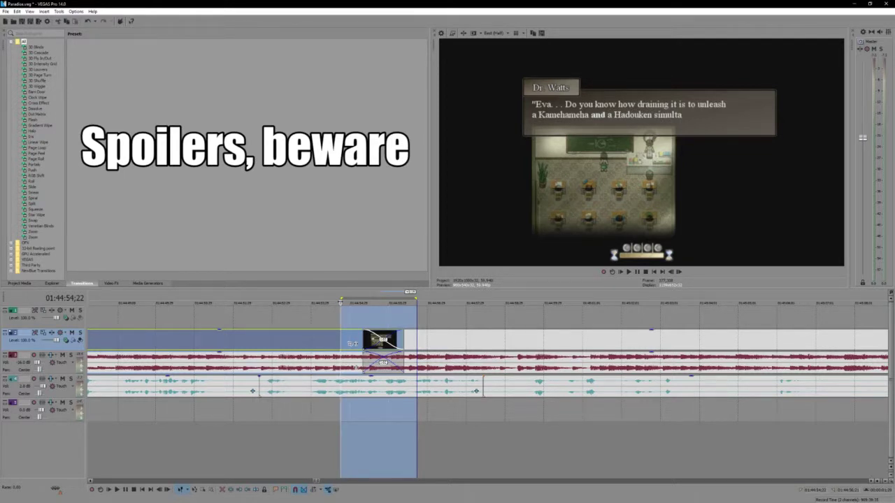
click(343, 327)
key(space)
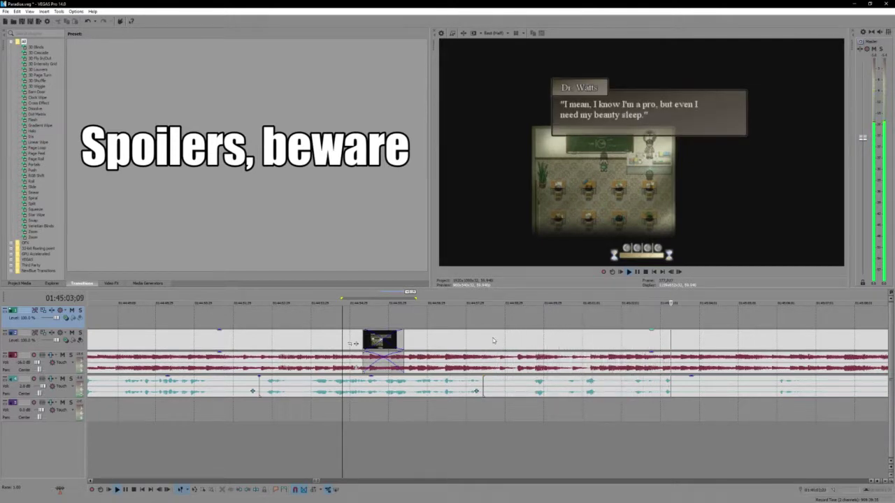
Play on past the memento activation, split the voice clip at about 01:45:45 and trim the second part's start to about 01:45:59.
scroll(587, 400, down, 5)
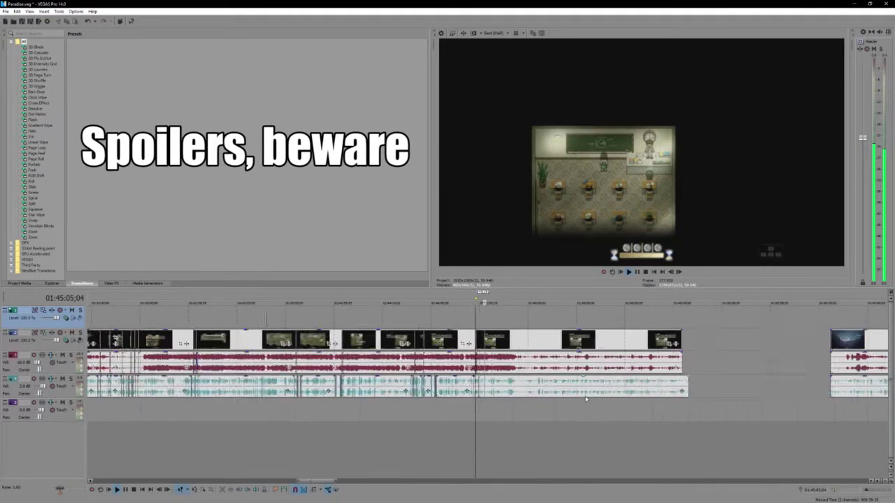
scroll(580, 395, down, 2)
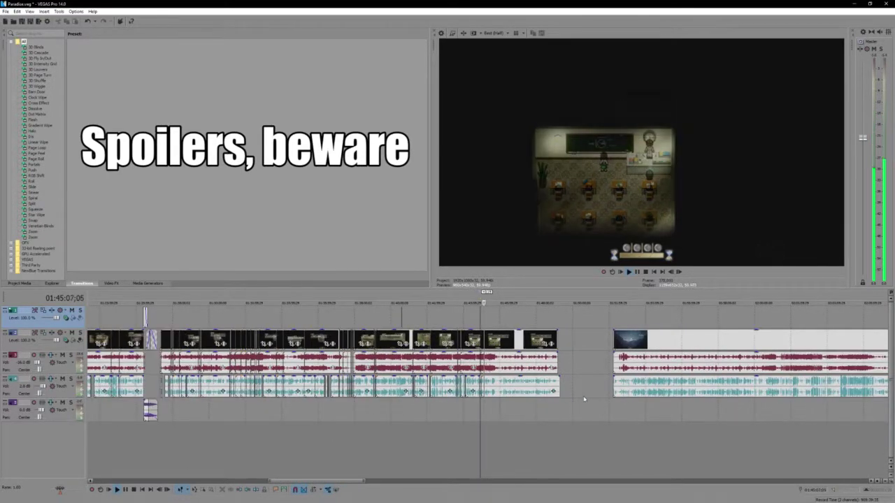
scroll(570, 398, up, 7)
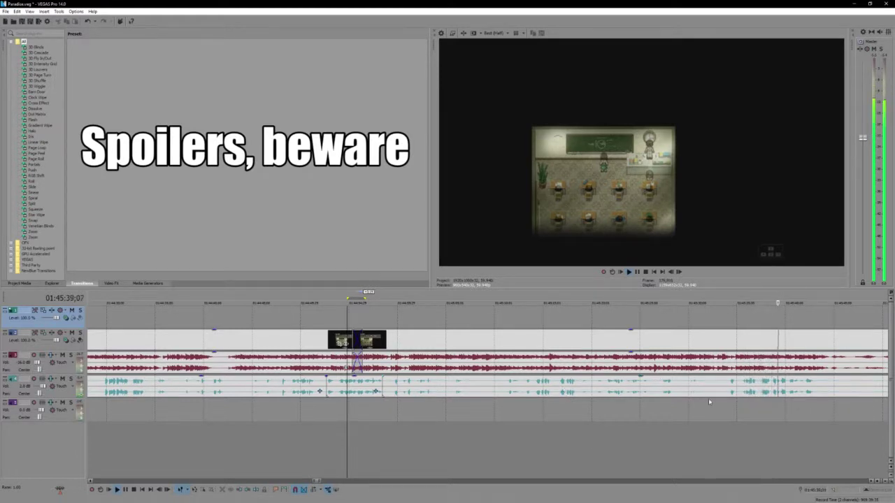
click(523, 403)
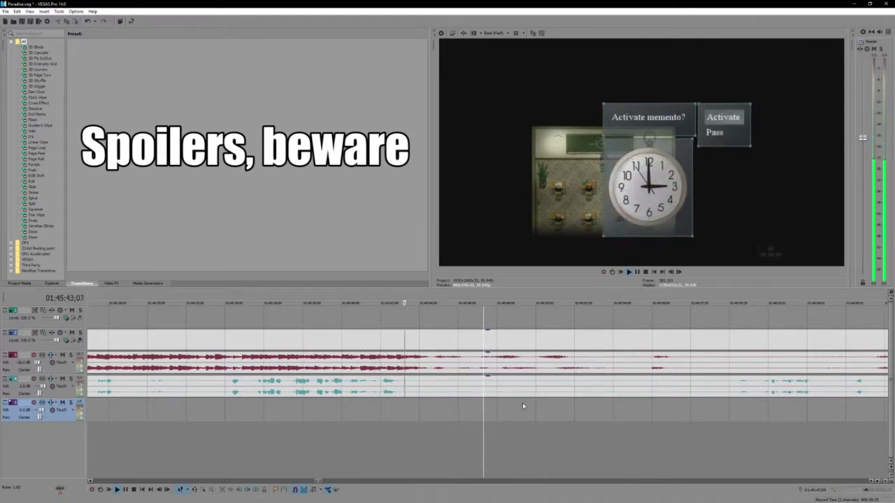
click(443, 393)
key(s)
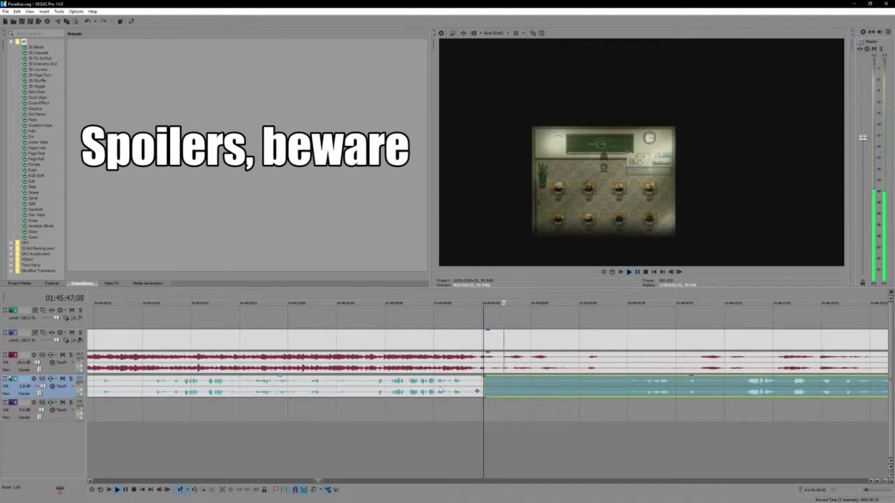
drag(484, 386, 620, 390)
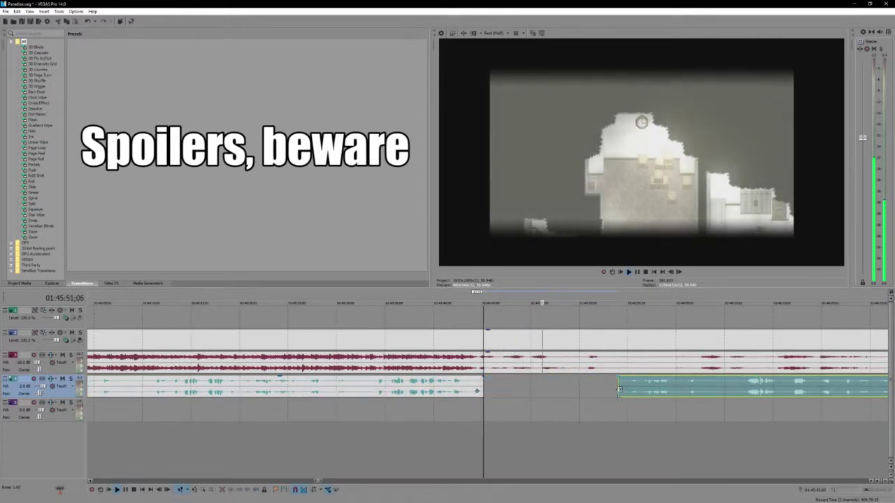
Review the next scene, split the voice clip at about 01:46:17 and trim the second part's start to about 01:46:18.
click(581, 418)
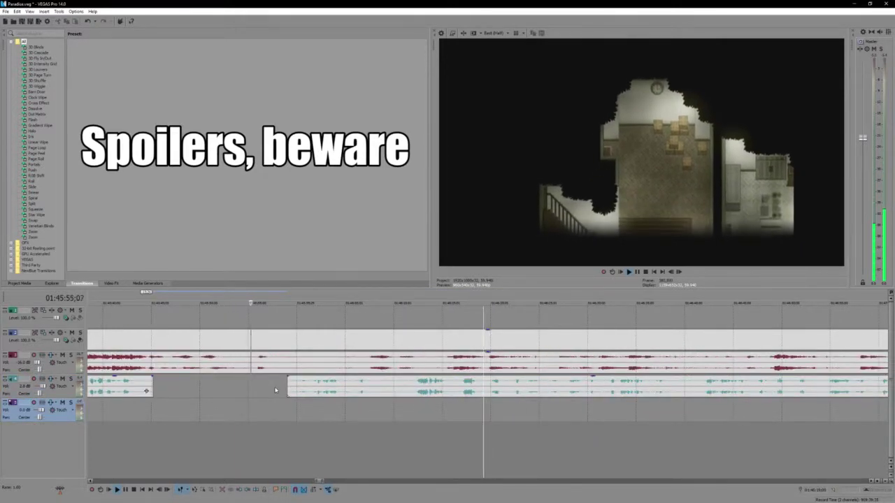
scroll(452, 435, down, 3)
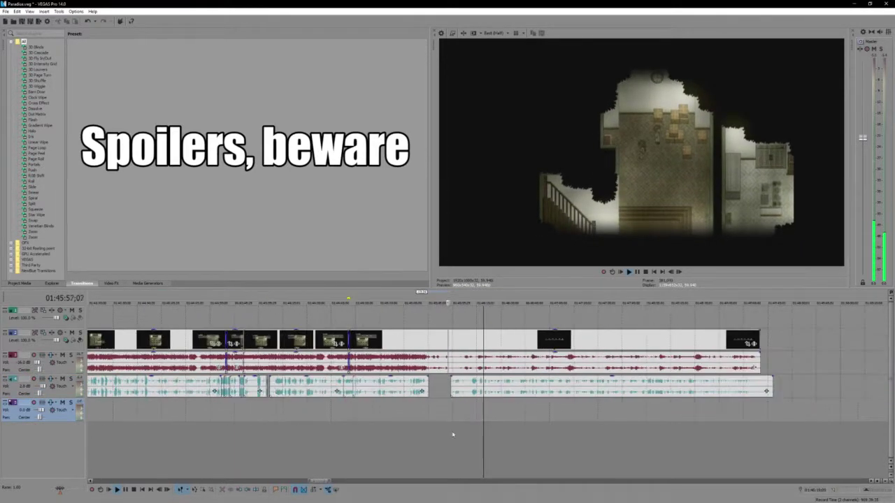
scroll(482, 409, up, 3)
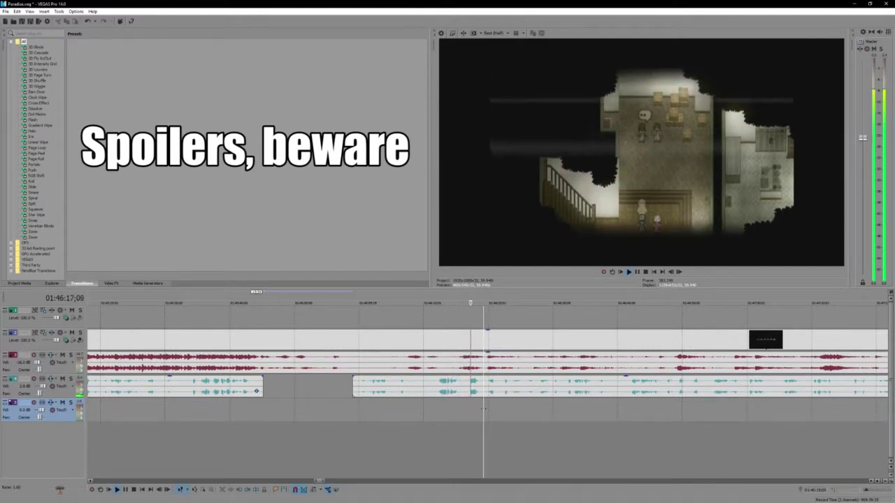
click(436, 383)
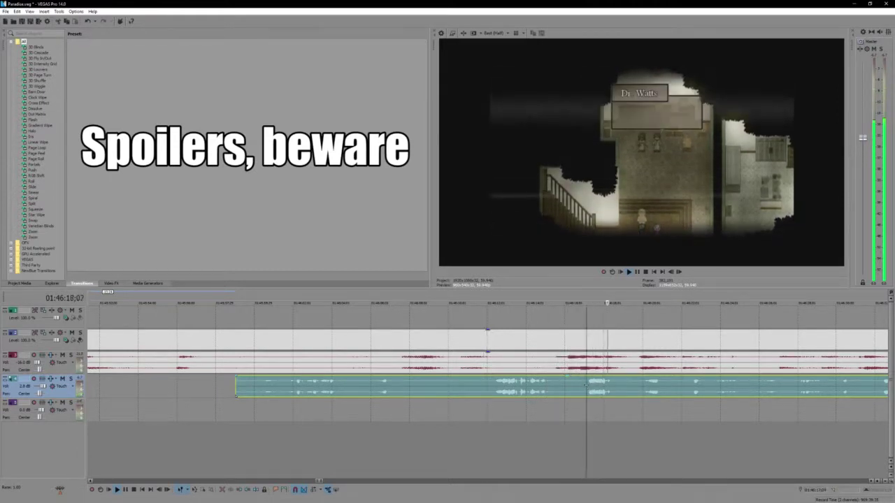
key(space)
key(s)
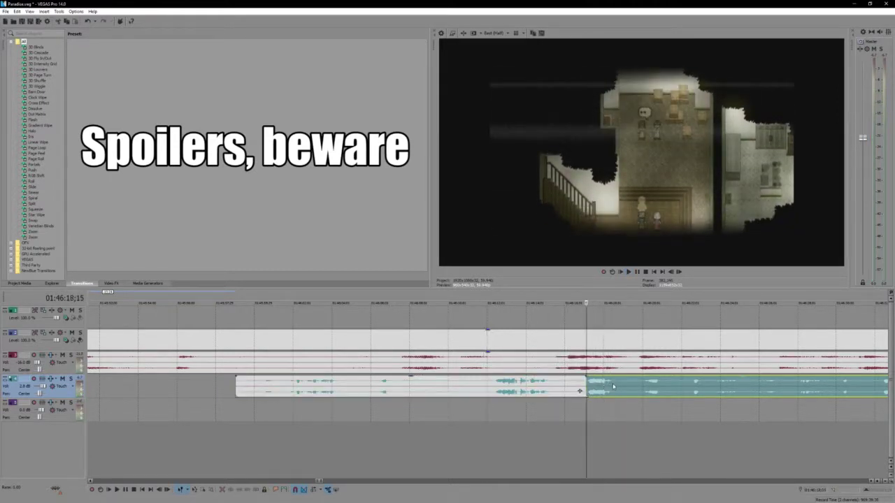
drag(613, 385, 639, 387)
Split the preceding voice clip at 01:46:11;28 and play back the short piece after the cut.
click(484, 384)
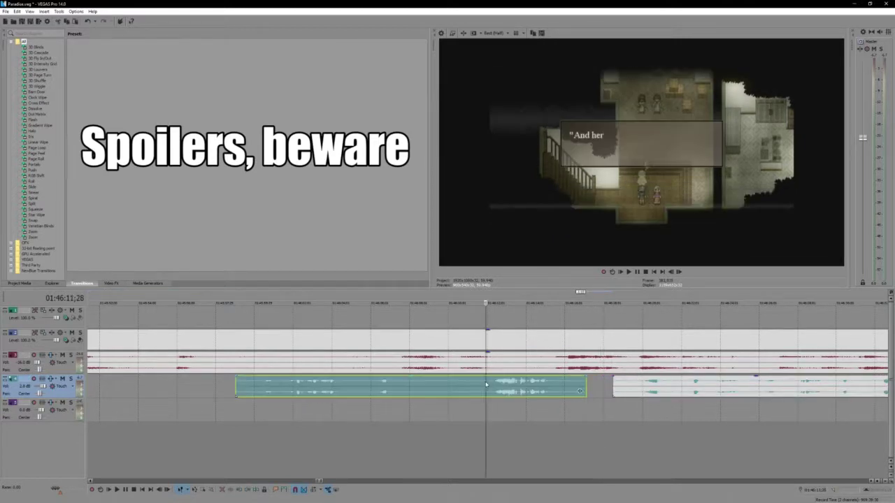
key(s)
scroll(486, 384, up, 3)
key(space)
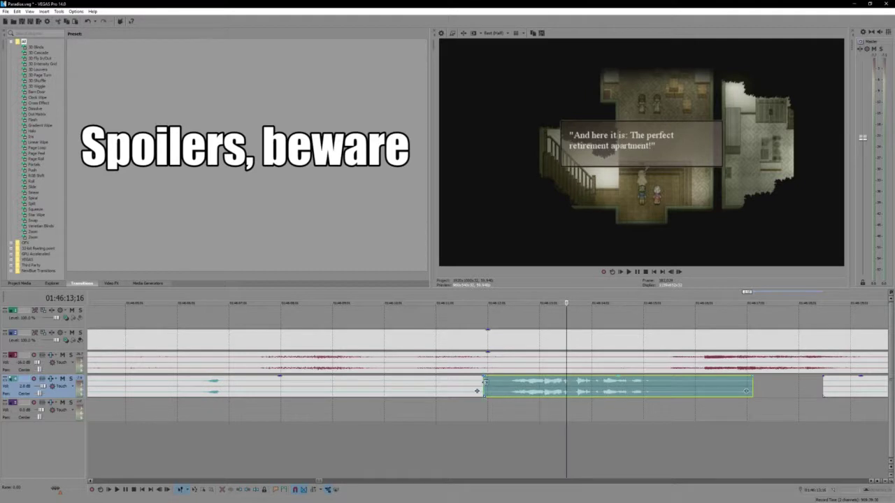
Try splitting the short voice piece at about 01:46:13, shortening its first part and removing that part.
drag(484, 385, 510, 391)
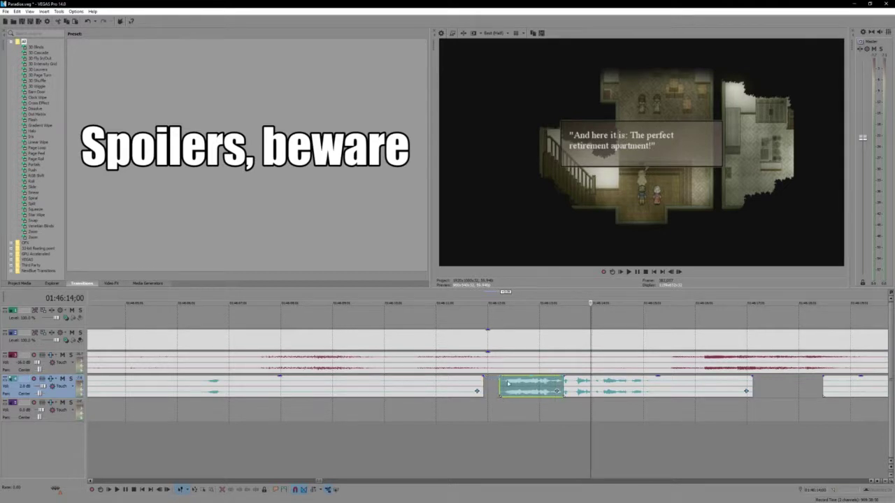
click(499, 383)
key(space)
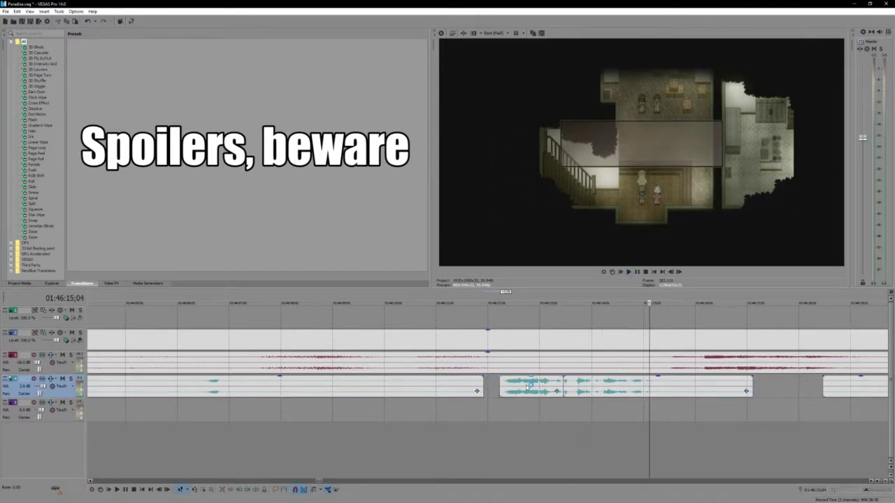
drag(542, 386, 526, 386)
click(527, 386)
key(space)
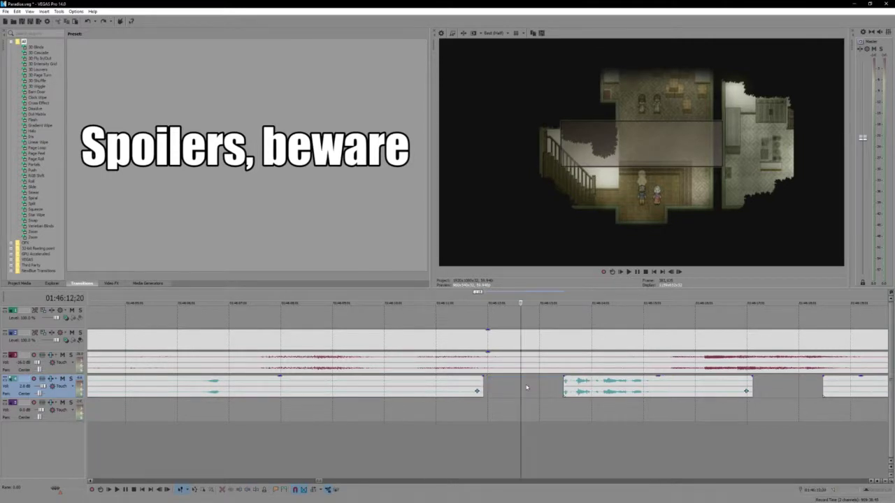
Play on, split the voice clip at 01:46:23;21, trim the second part's start to about 01:46:26 and the first part's end to about 01:46:22;17.
scroll(557, 384, down, 4)
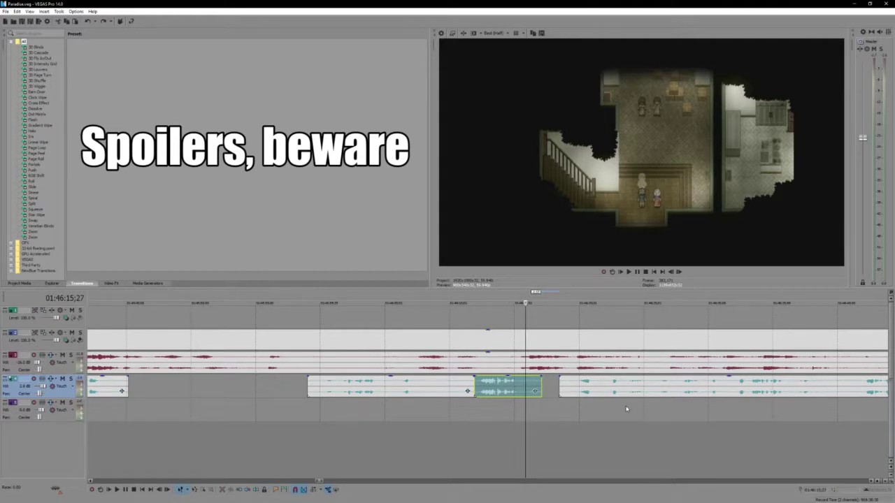
key(space)
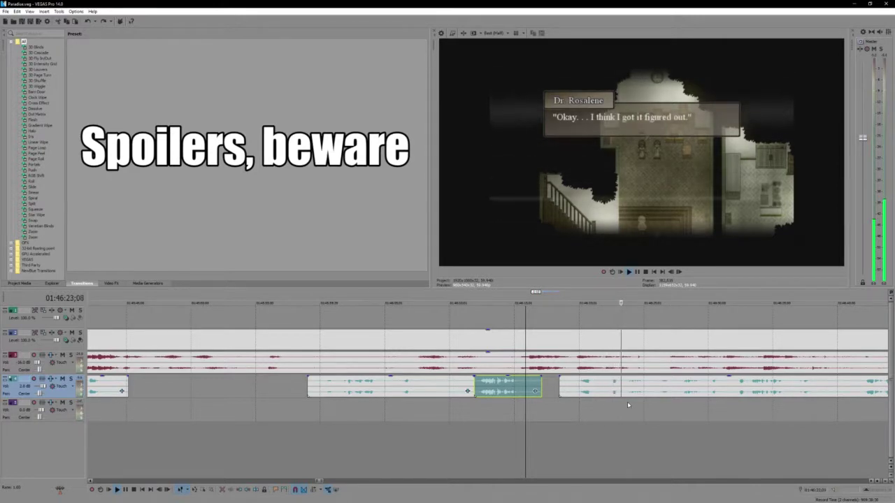
scroll(621, 412, down, 2)
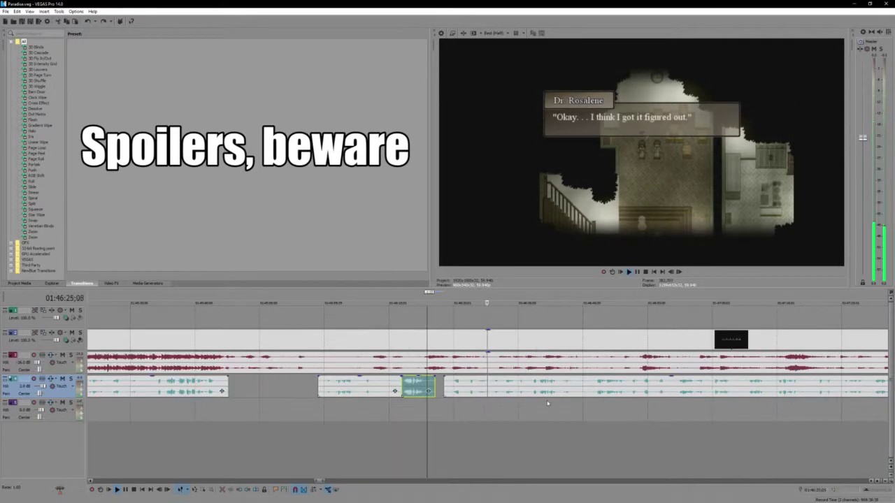
key(space)
click(478, 389)
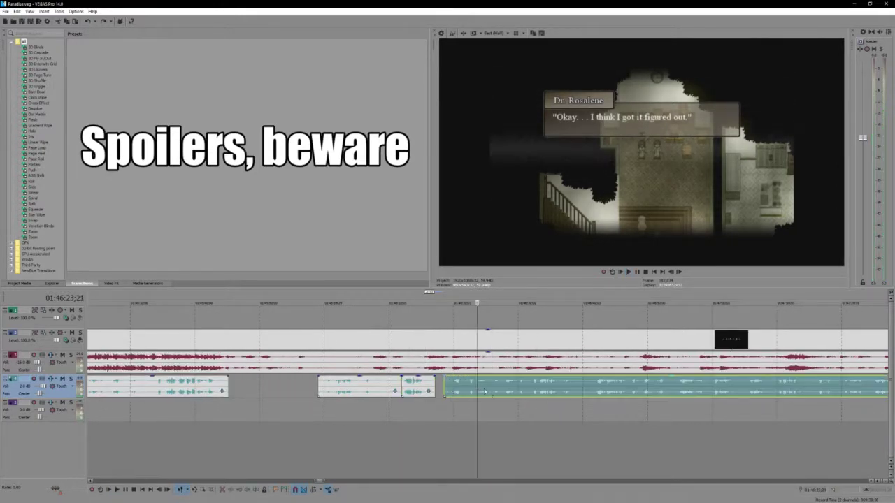
scroll(489, 390, up, 2)
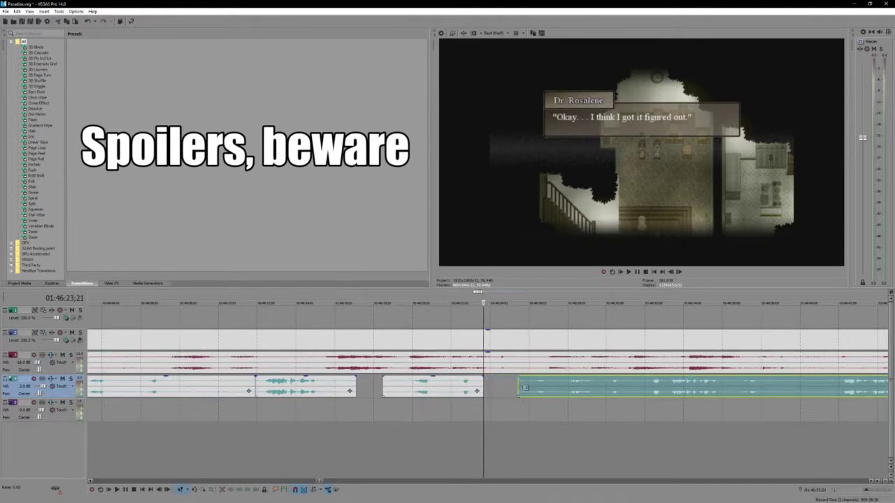
click(526, 387)
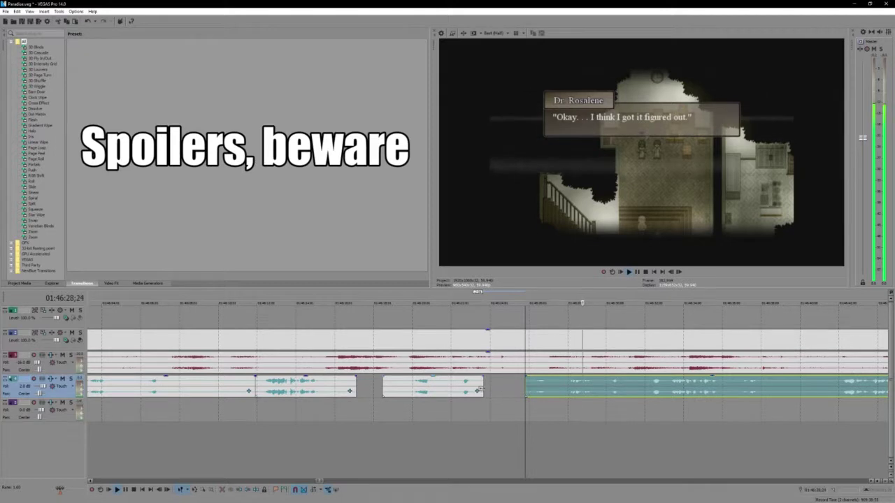
drag(478, 390, 458, 390)
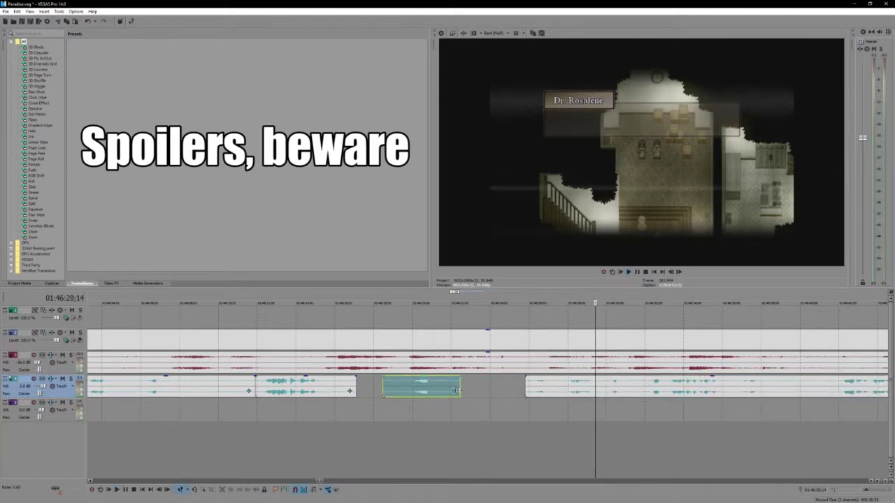
Split the gameplay clip at 01:46:23;03 and trim the second part's start to about 01:46:27;18.
click(490, 335)
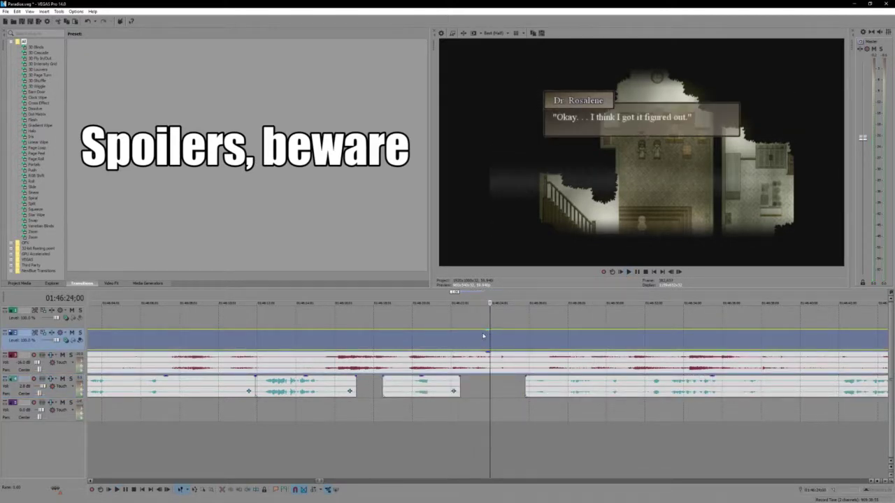
drag(482, 336, 560, 340)
key(s)
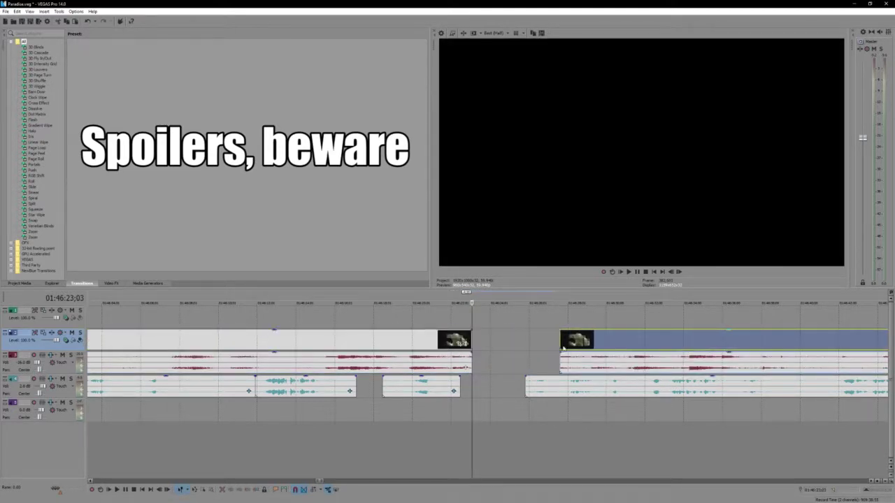
Move the gameplay and voice clips after the cut back to close the voice gap, and extend the earlier gameplay clip into a crossfade.
click(579, 359)
ctrl+click(584, 359)
ctrl+click(587, 389)
drag(550, 391, 485, 392)
drag(454, 341, 499, 340)
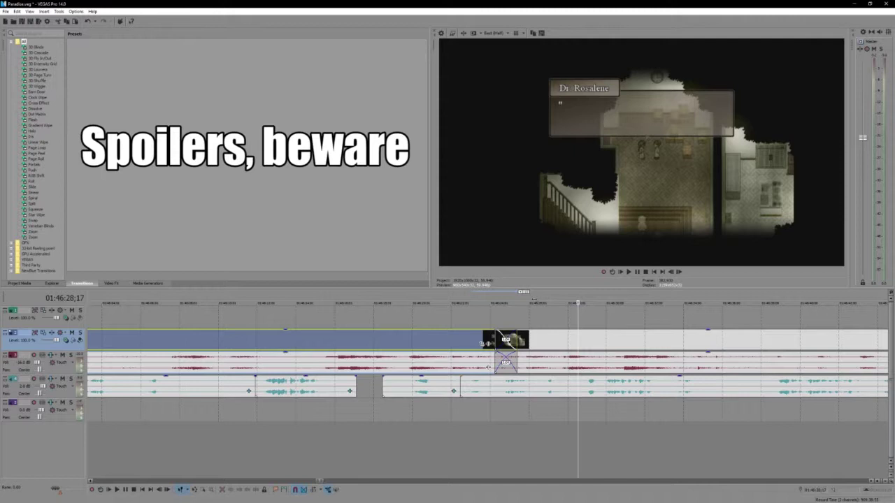
Play back over the new crossfade and trim the end of the short voice piece before the cut to about 01:46:22.
drag(532, 298, 419, 308)
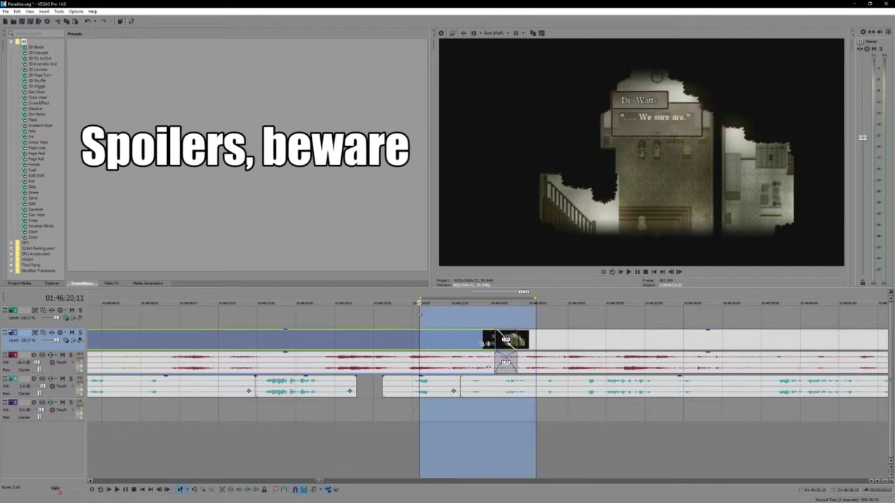
click(419, 313)
key(space)
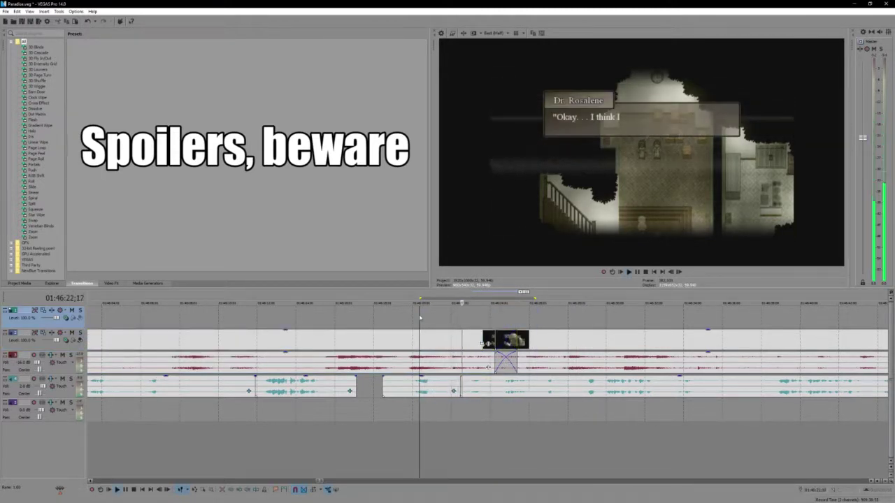
click(451, 383)
click(445, 388)
key(space)
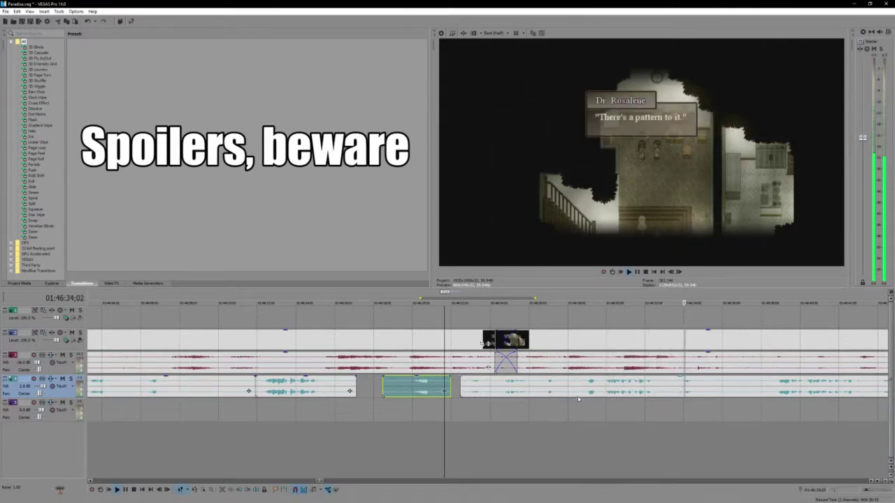
Play on, split the voice clip at about 01:46:46, trim the second part's start to about 01:46:48 and slightly shorten the first part's end.
scroll(578, 399, down, 3)
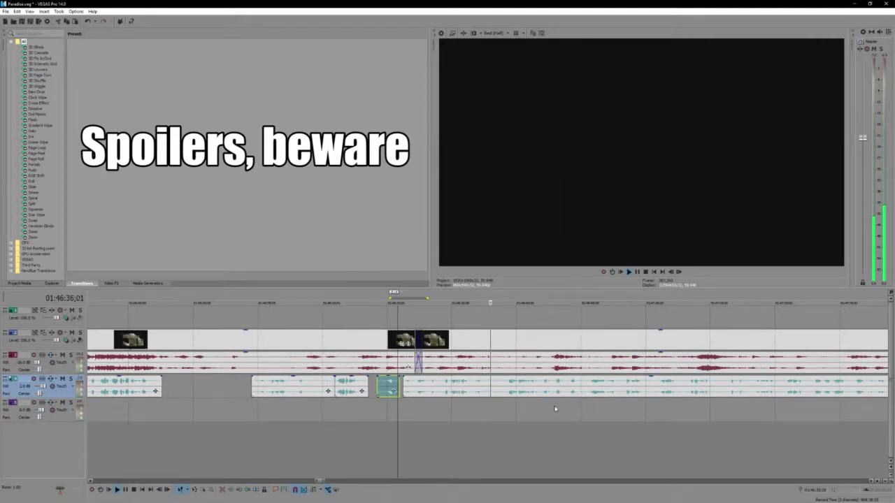
click(555, 405)
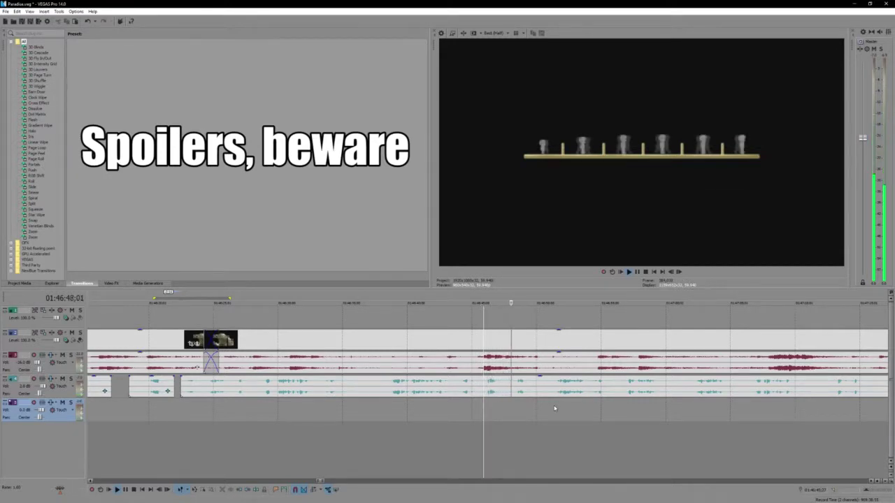
click(485, 394)
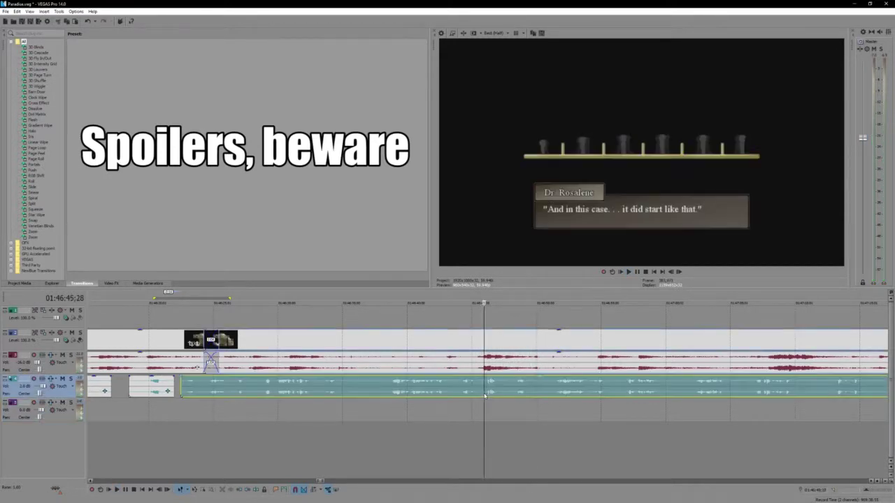
key(s)
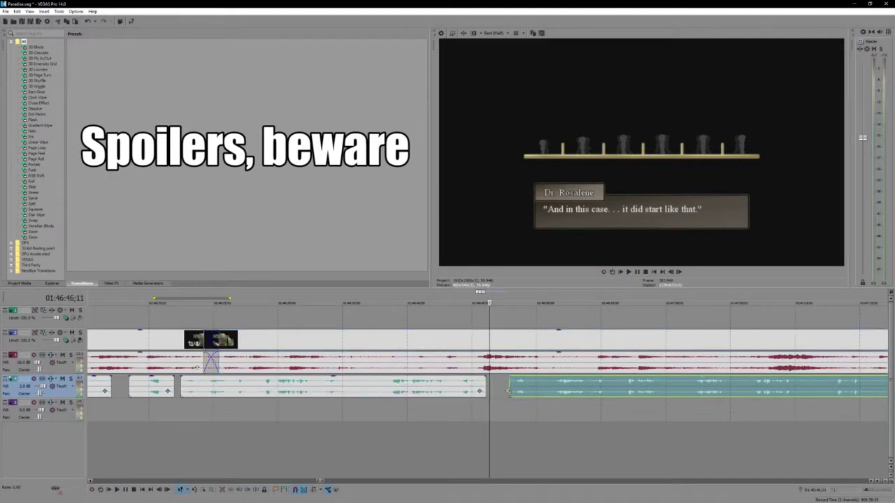
click(479, 387)
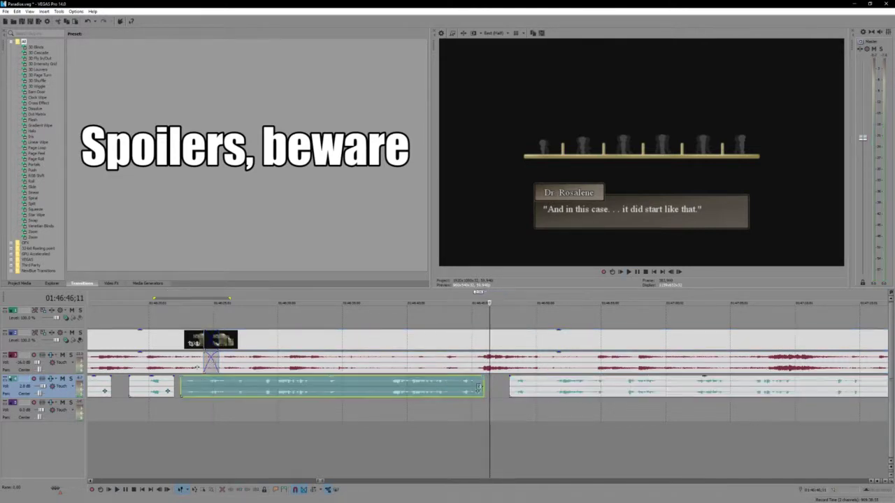
Split the following voice clip at about 01:46:49, place the short leading piece against the preceding clip at 01:46:45;18, and play it back.
click(528, 390)
key(s)
click(454, 385)
key(space)
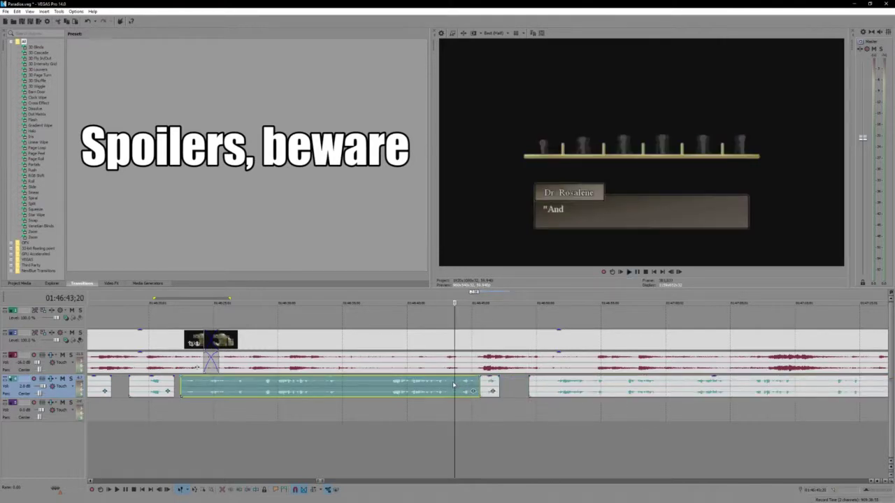
Shift the short voice piece slightly earlier so it crossfades with the preceding voice clip, and play back the overlap.
scroll(556, 404, up, 2)
scroll(554, 406, up, 2)
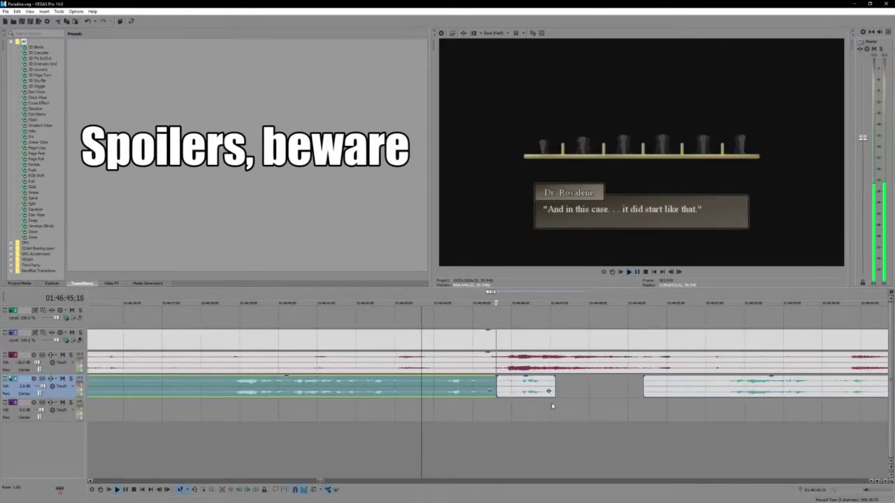
drag(514, 396, 511, 396)
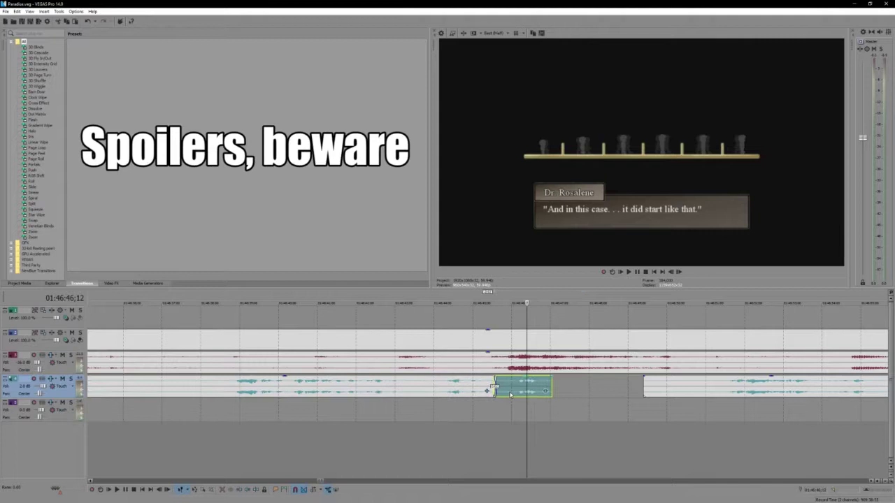
click(452, 383)
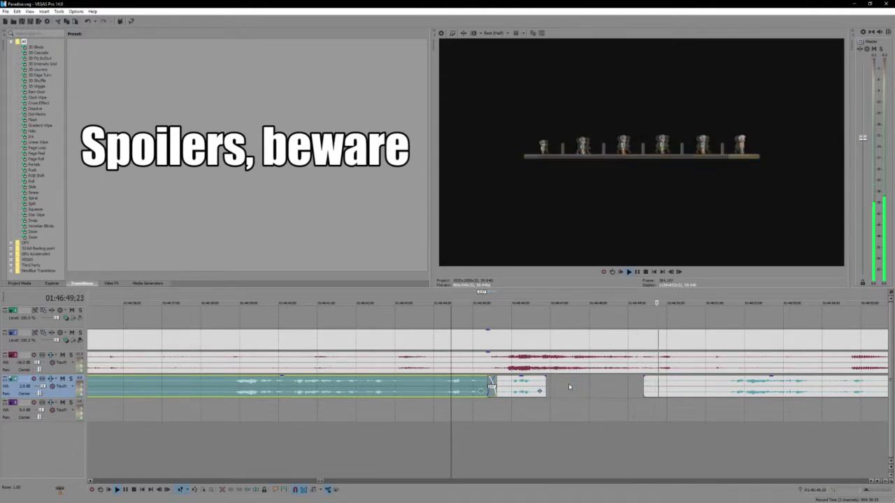
Trim the start of the voice clip after the short piece to about 01:46:51 and play from there.
scroll(568, 384, down, 2)
drag(473, 385, 512, 392)
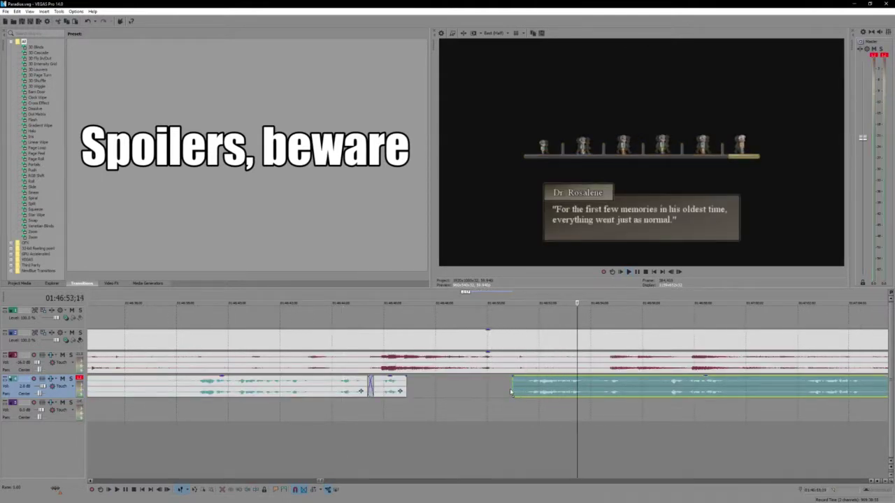
click(512, 392)
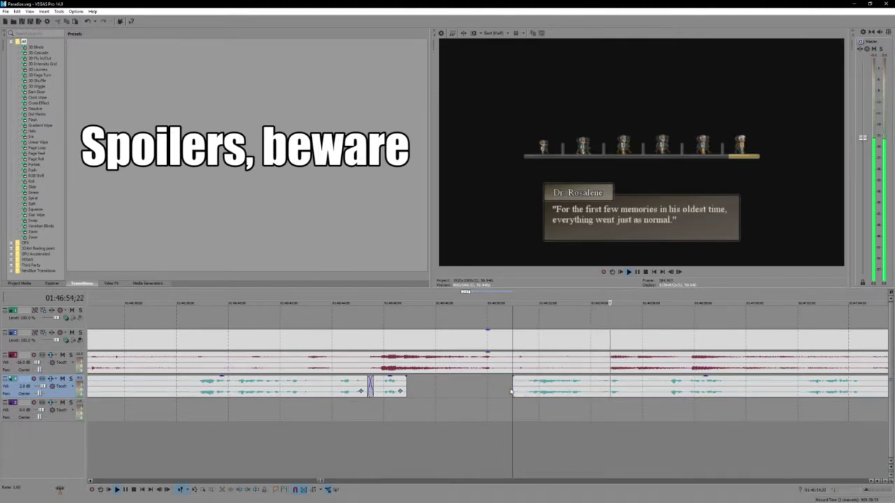
Play on through the explanation of the memory order to check the voice track for further cuts.
scroll(513, 393, down, 2)
click(546, 393)
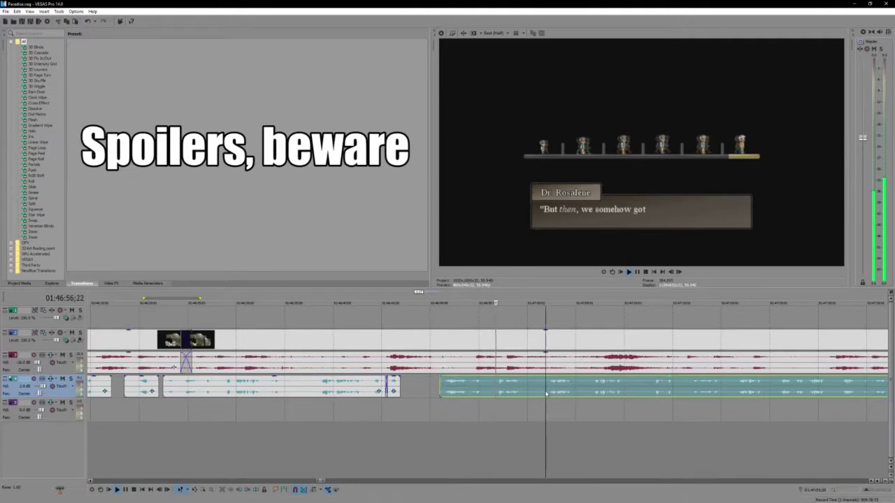
scroll(546, 394, up, 2)
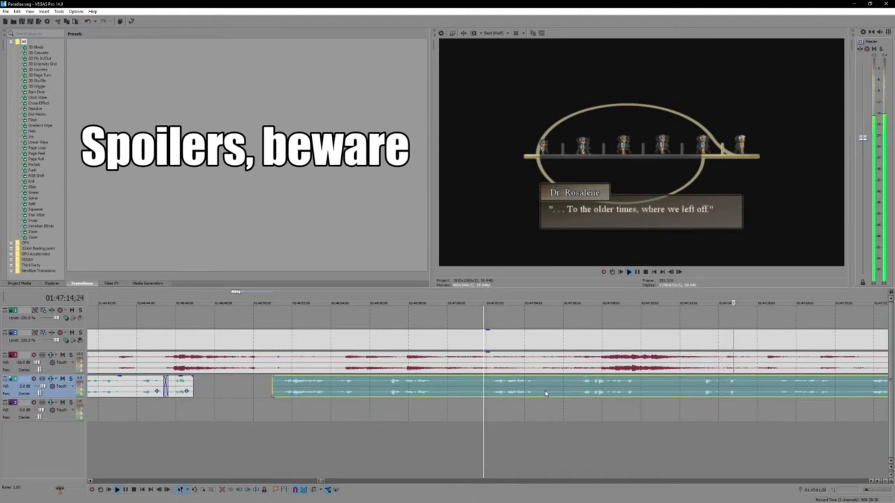
scroll(545, 393, down, 3)
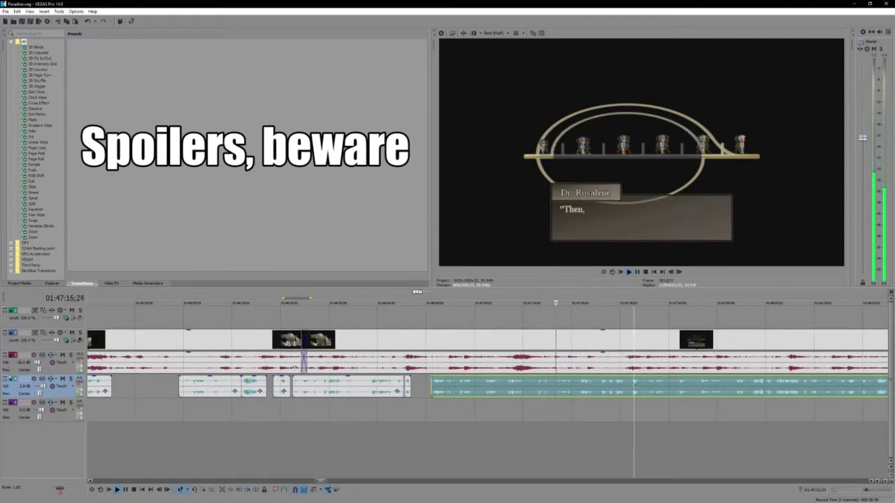
scroll(295, 367, up, 2)
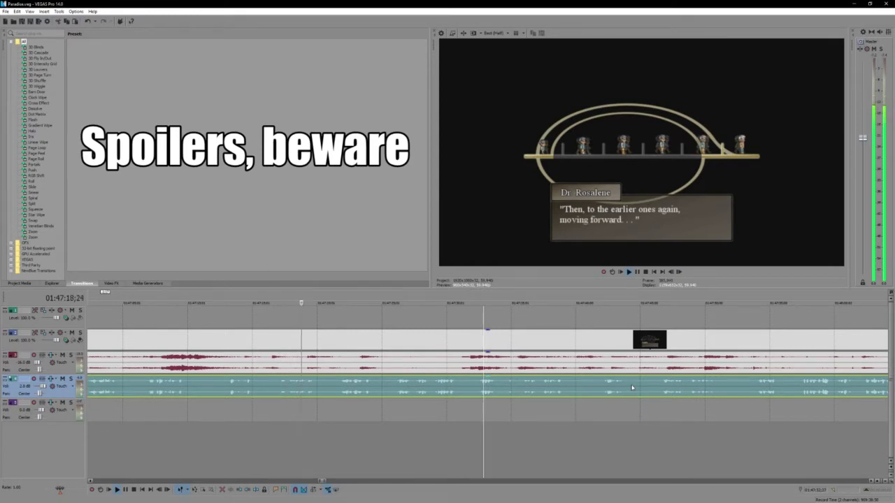